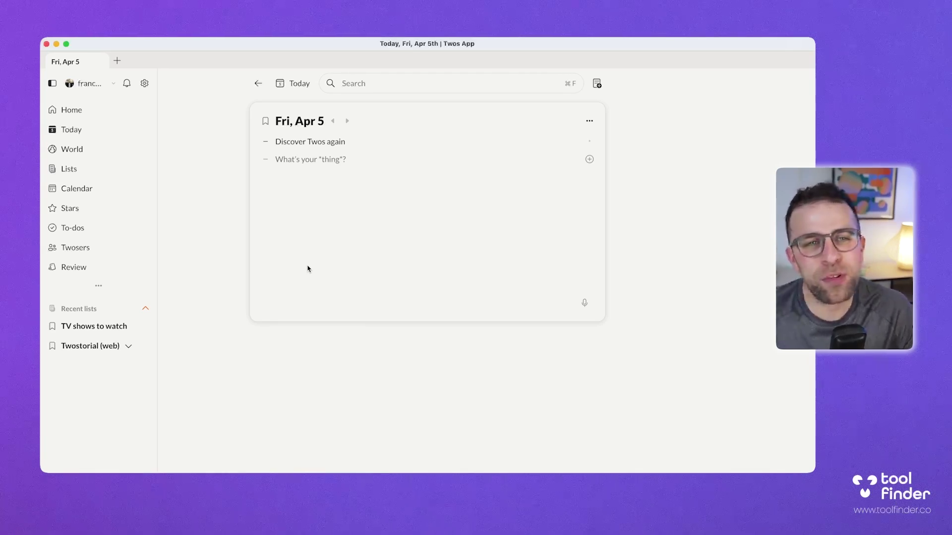
- Place the caret on the empty row below 'Discover Twos again' on the Fri, Apr 5 list
{"action": "left_click", "coordinate": [297, 164]}
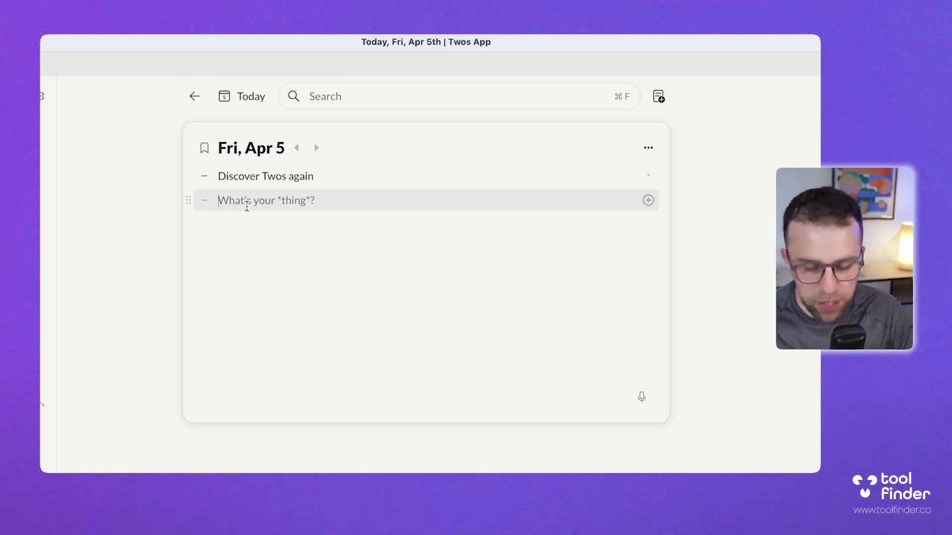
- Add the to-do 'Clean the car' with a 4:00 pm reminder and open its reminder details
{"action": "type", "text": "[] "}
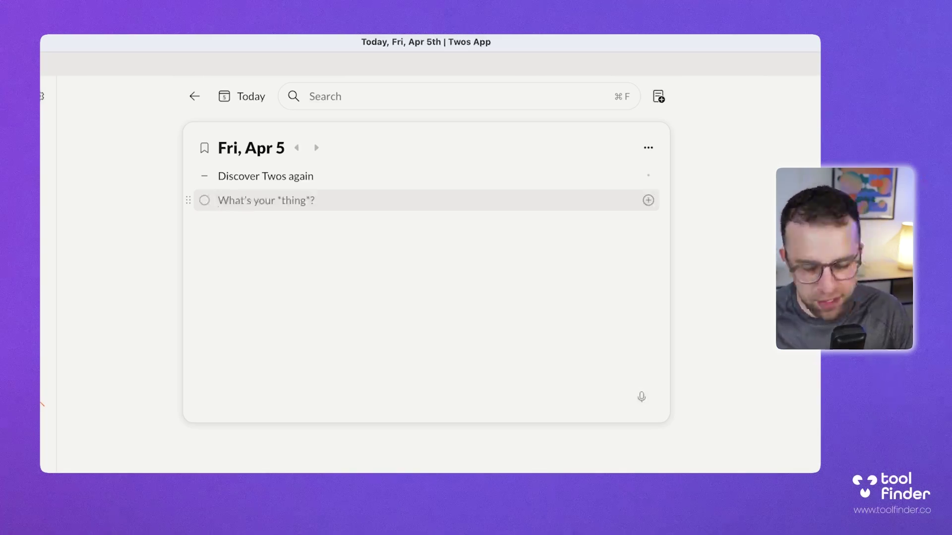
{"action": "type", "text": "Clran the car friday at 4pm"}
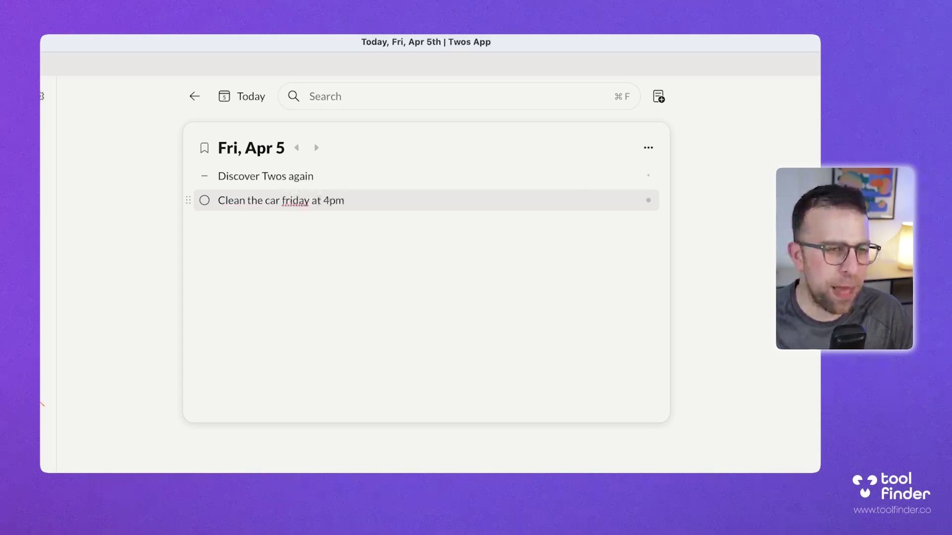
{"action": "key", "text": "Return"}
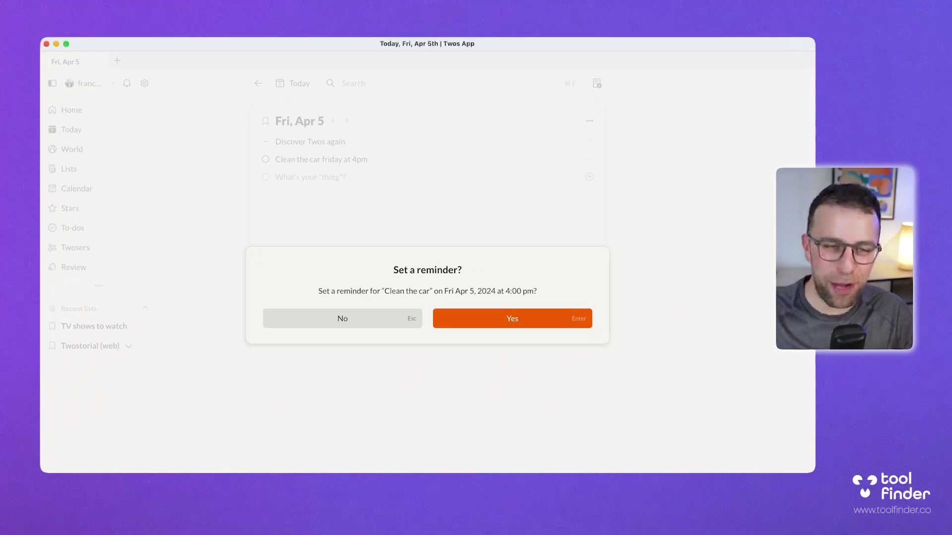
{"action": "key", "text": "Return"}
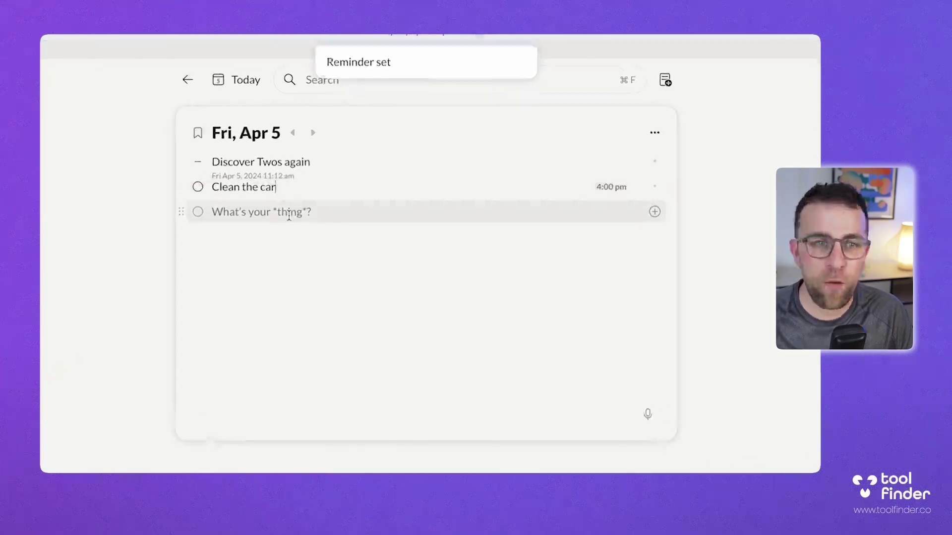
{"action": "left_click", "coordinate": [614, 189]}
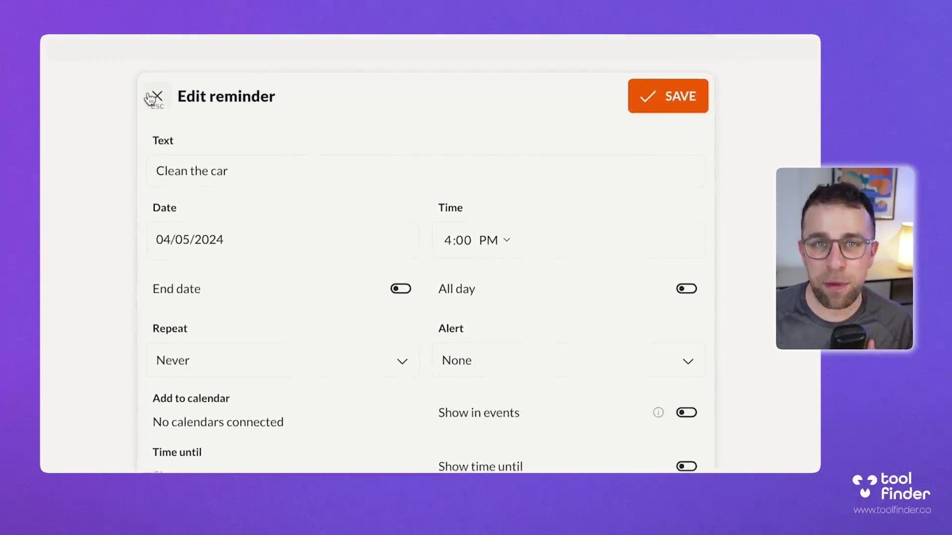
- Close the reminder details, look at the + Add menu's AI prompts, then dismiss the menu
{"action": "left_click", "coordinate": [151, 98]}
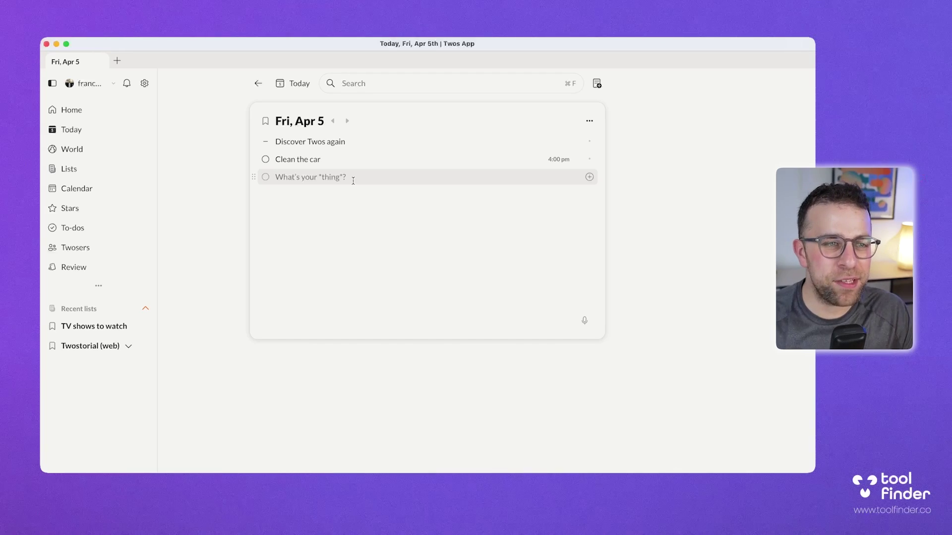
{"action": "left_click", "coordinate": [589, 177]}
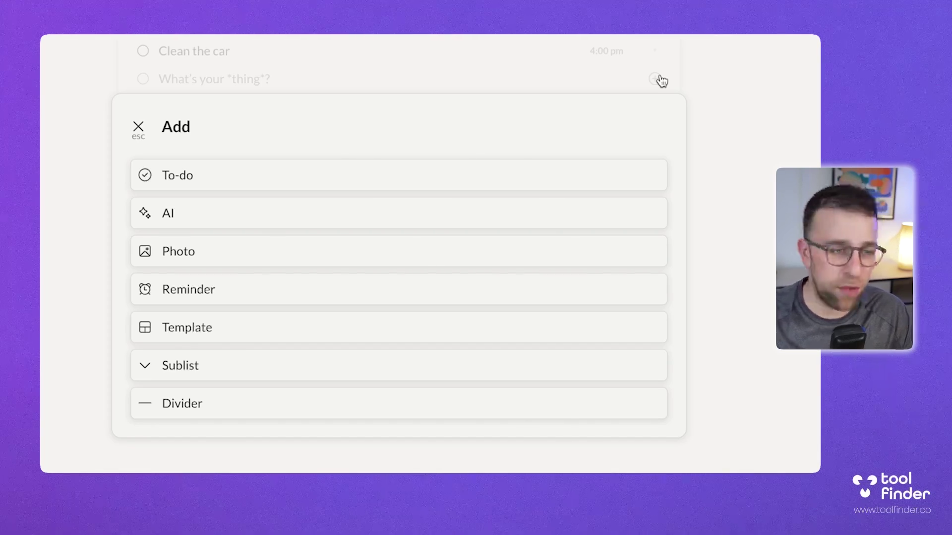
{"action": "left_click", "coordinate": [181, 212]}
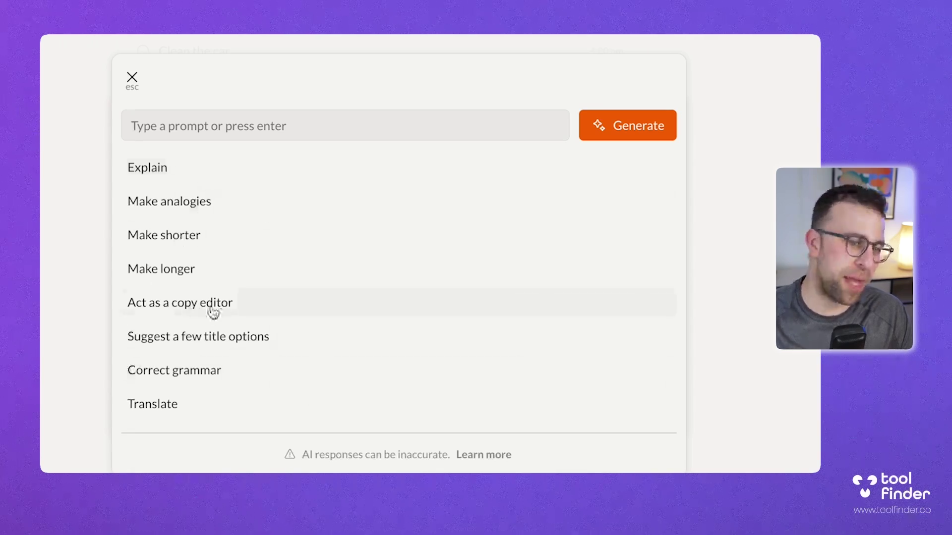
{"action": "left_click", "coordinate": [43, 110]}
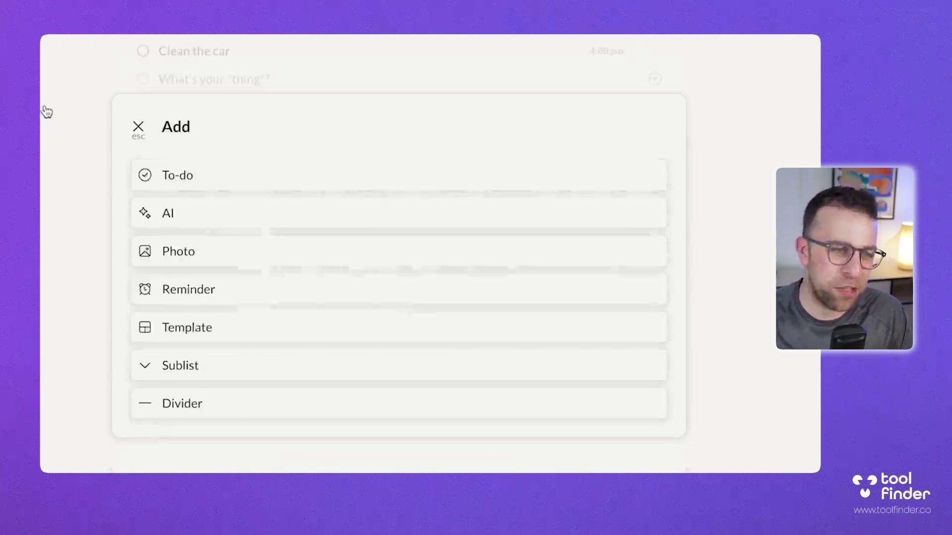
{"action": "left_click", "coordinate": [144, 130]}
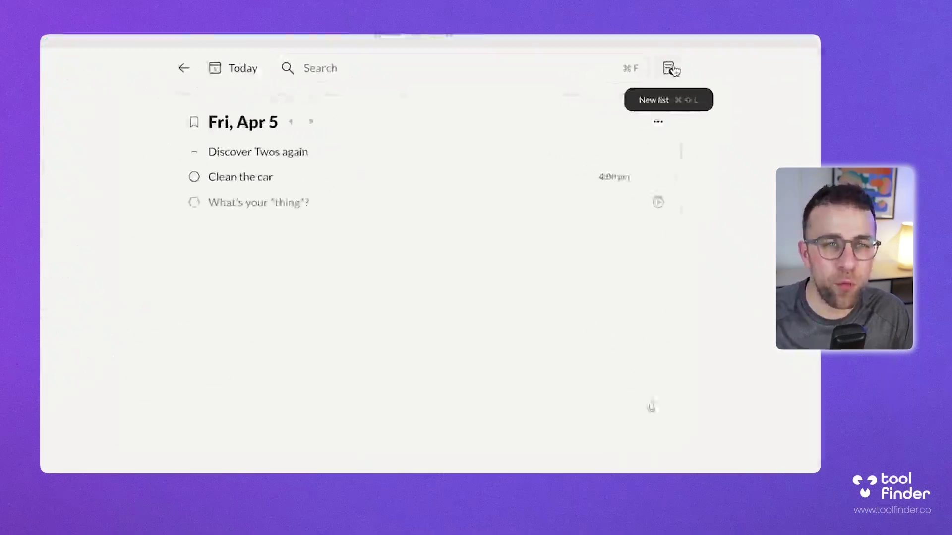
- Create a new list titled 'Movies to Watch'
{"action": "left_click", "coordinate": [671, 68]}
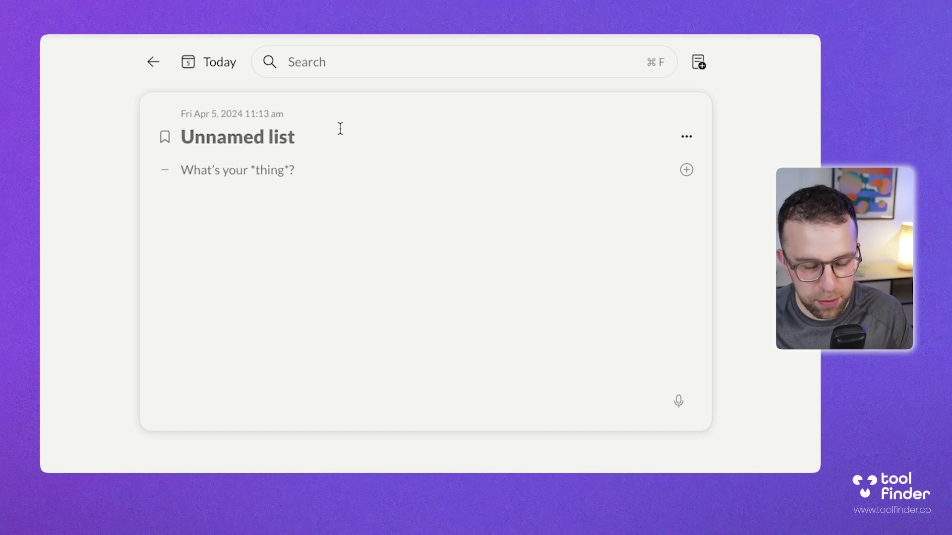
{"action": "type", "text": "Movies for 2023"}
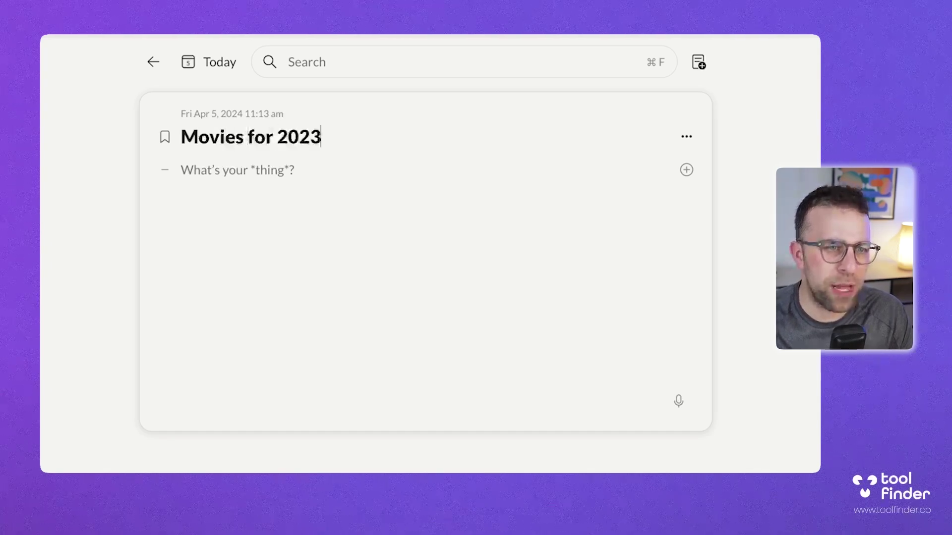
{"action": "key", "text": "super+a"}
{"action": "type", "text": "Mo"}
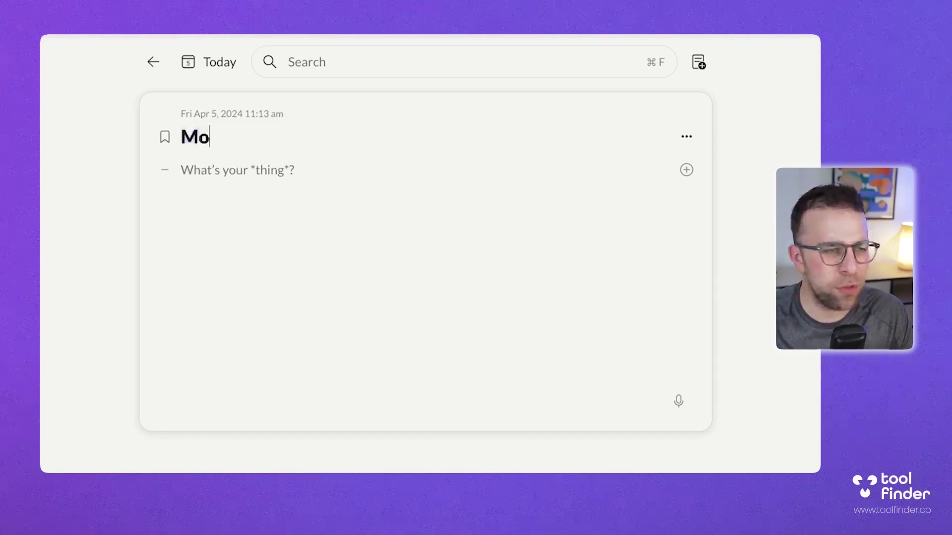
{"action": "type", "text": "vies to Watch"}
{"action": "key", "text": "Return"}
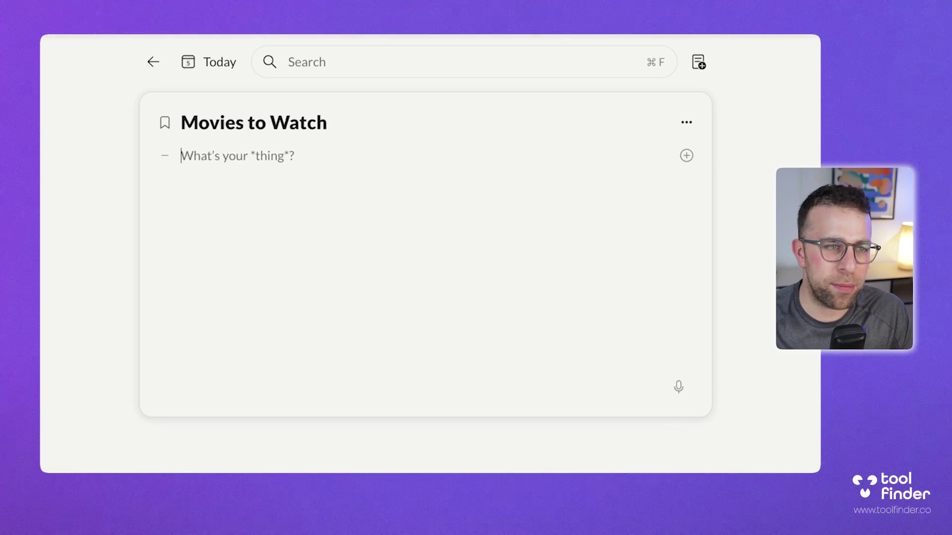
- Add 'Planet of Apes' as the first item and bookmark the list in red
{"action": "type", "text": "Planet of Apes"}
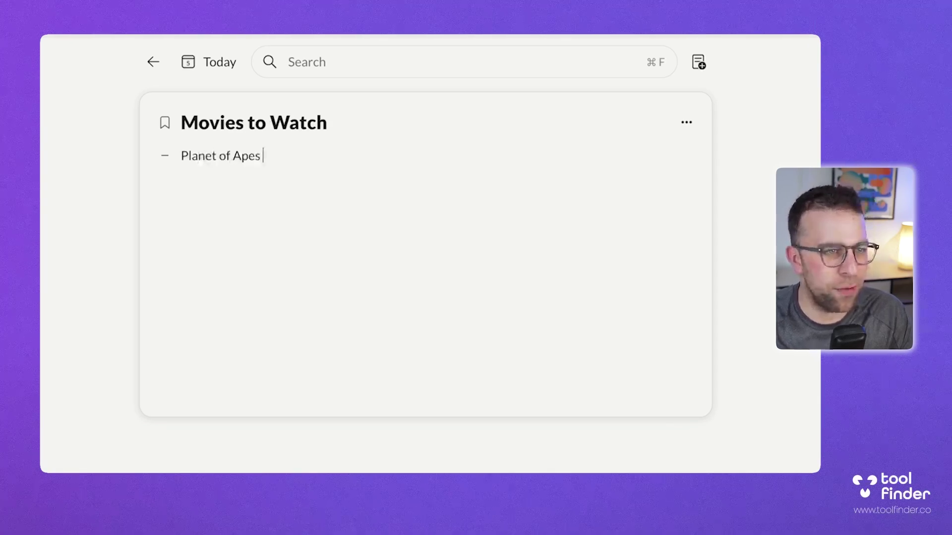
{"action": "key", "text": "Return"}
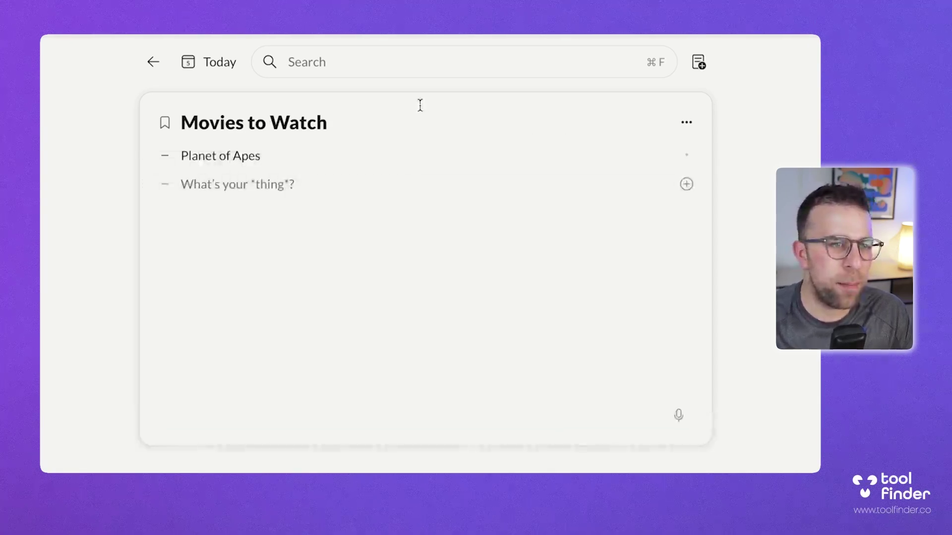
{"action": "left_click", "coordinate": [167, 124]}
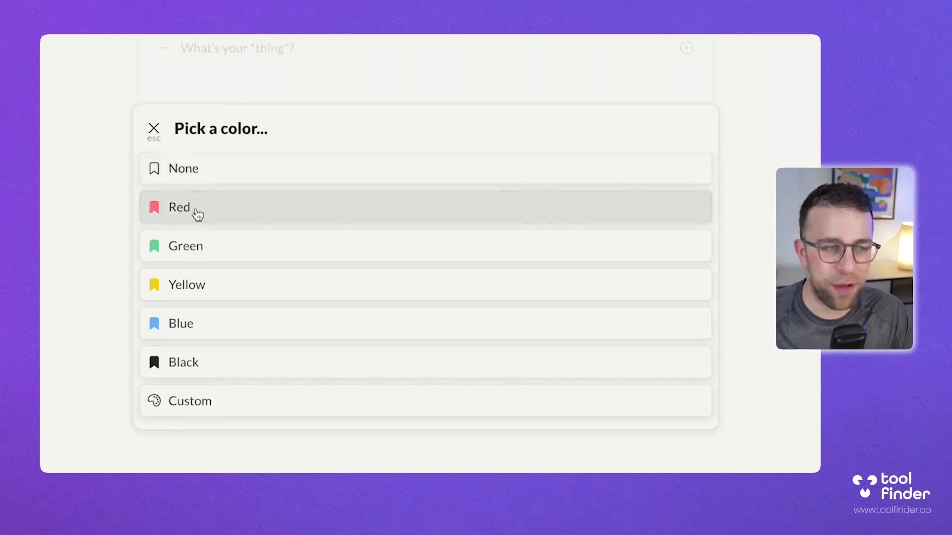
{"action": "left_click", "coordinate": [198, 213]}
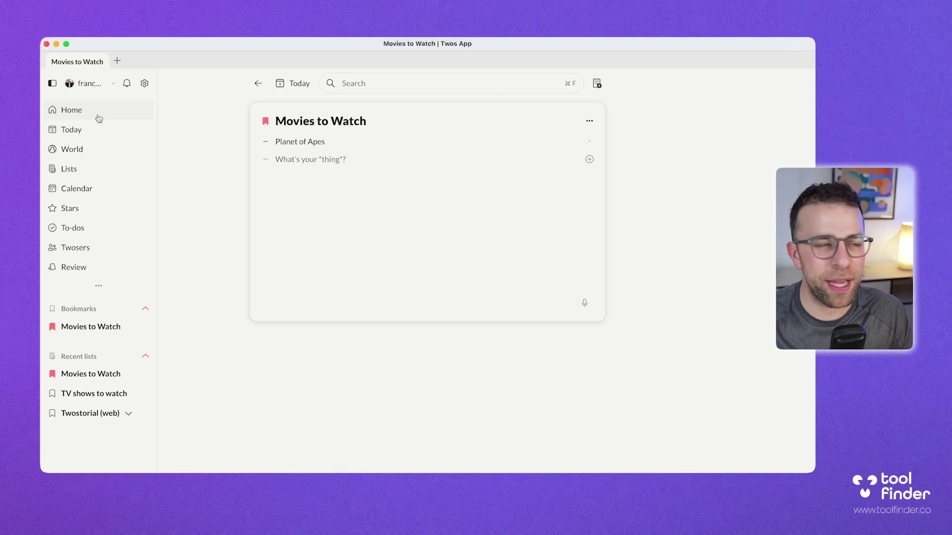
- Go to Home and scroll through Recent lists, Upcoming reminders, To-dos, Your week and Bookmarks
{"action": "left_click", "coordinate": [97, 118]}
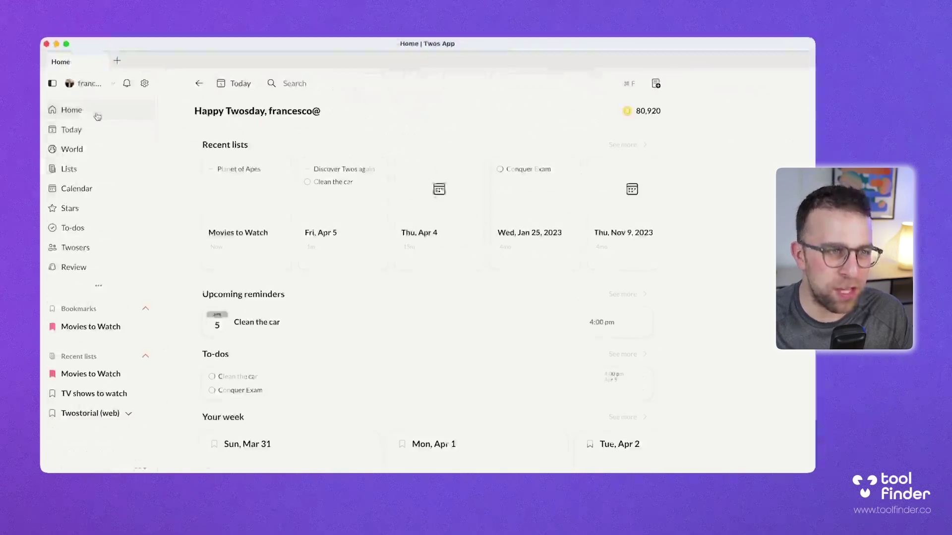
{"action": "scroll", "coordinate": [426, 208], "scroll_direction": "right", "scroll_amount": 5}
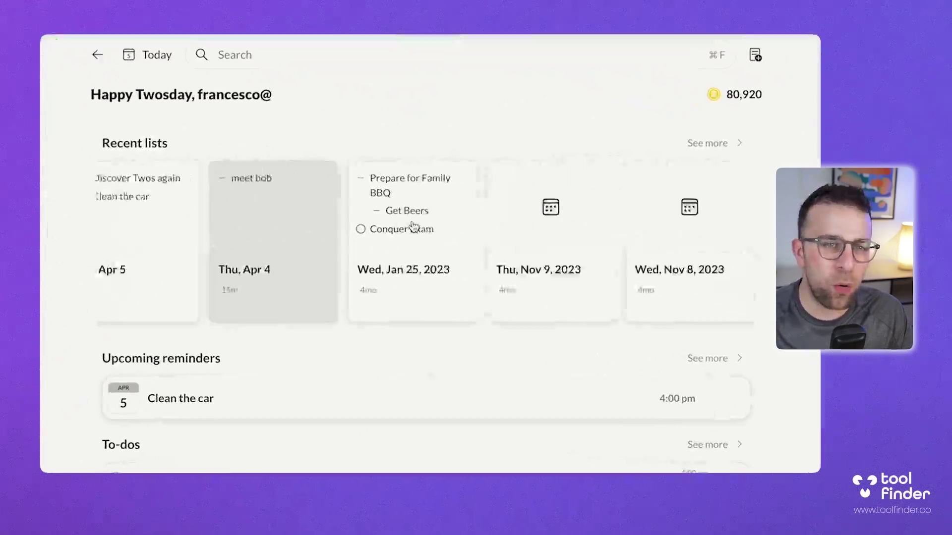
{"action": "scroll", "coordinate": [424, 232], "scroll_direction": "left", "scroll_amount": 5}
{"action": "scroll", "coordinate": [368, 317], "scroll_direction": "down", "scroll_amount": 3}
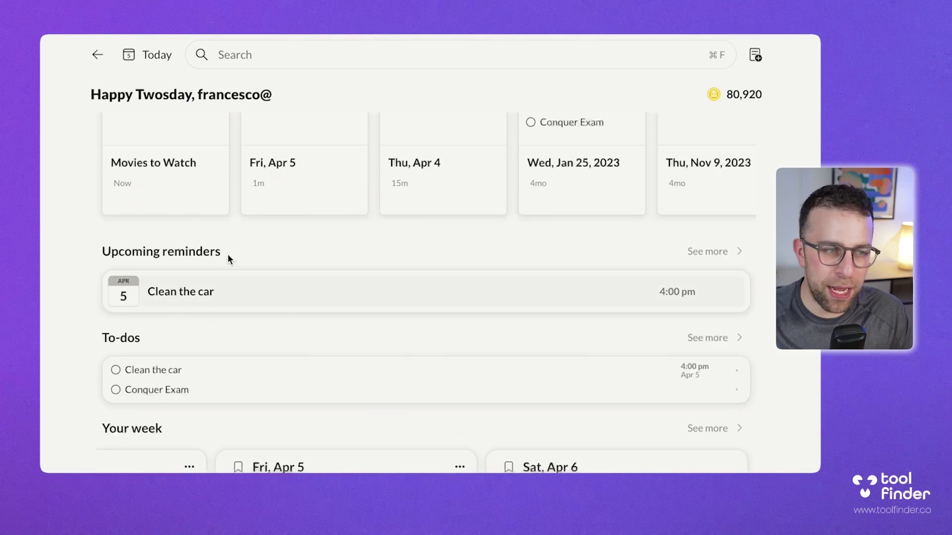
{"action": "scroll", "coordinate": [285, 311], "scroll_direction": "down", "scroll_amount": 5}
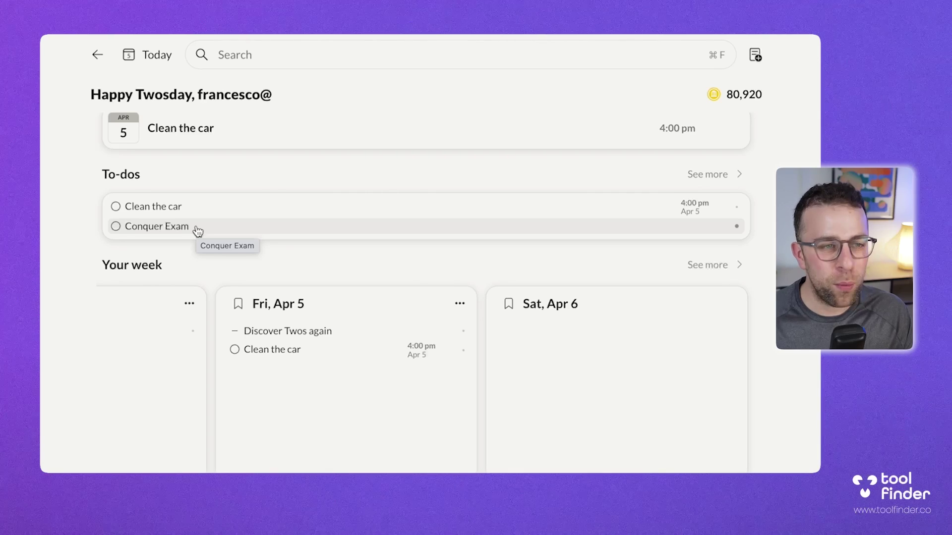
{"action": "scroll", "coordinate": [224, 408], "scroll_direction": "down", "scroll_amount": 3}
{"action": "scroll", "coordinate": [223, 408], "scroll_direction": "left", "scroll_amount": 5}
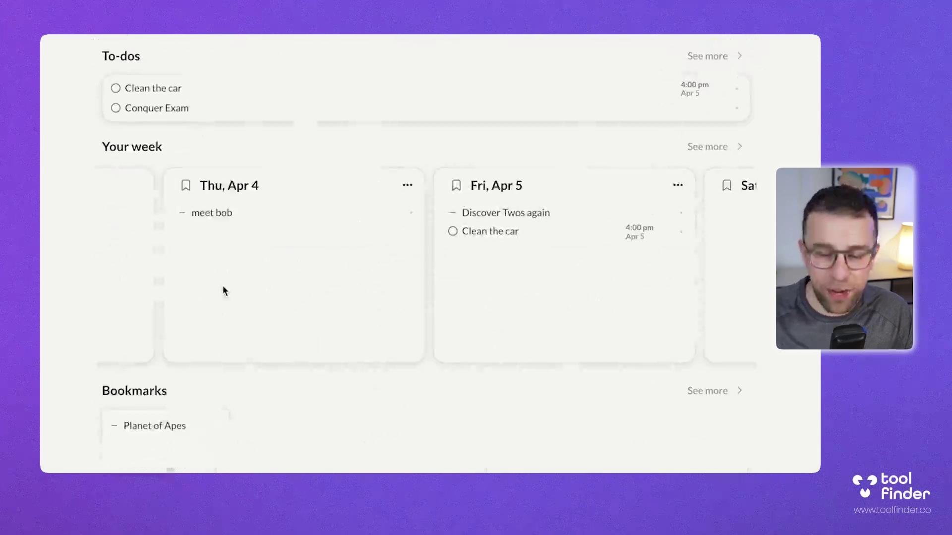
{"action": "scroll", "coordinate": [223, 291], "scroll_direction": "right", "scroll_amount": 5}
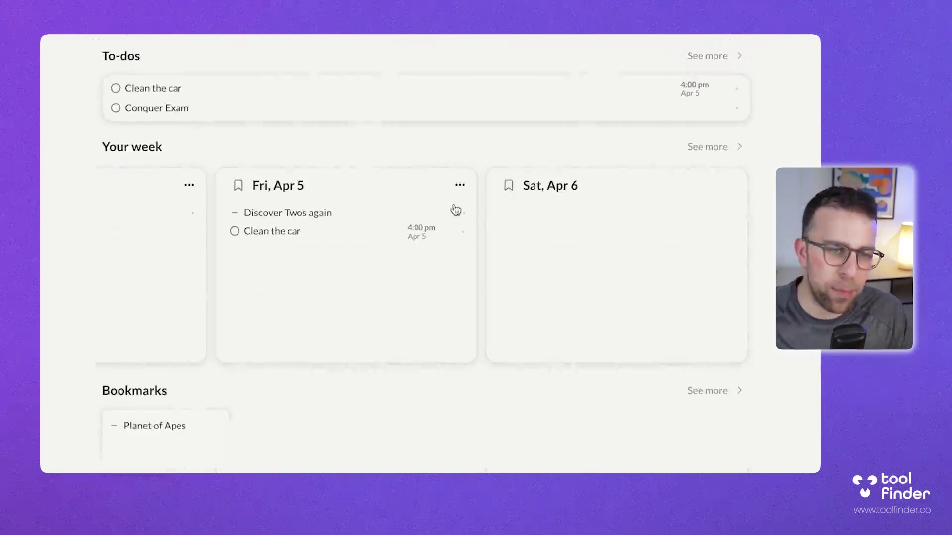
- Open the full week view and move to the following week
{"action": "left_click", "coordinate": [730, 148]}
{"action": "scroll", "coordinate": [617, 242], "scroll_direction": "right", "scroll_amount": 10}
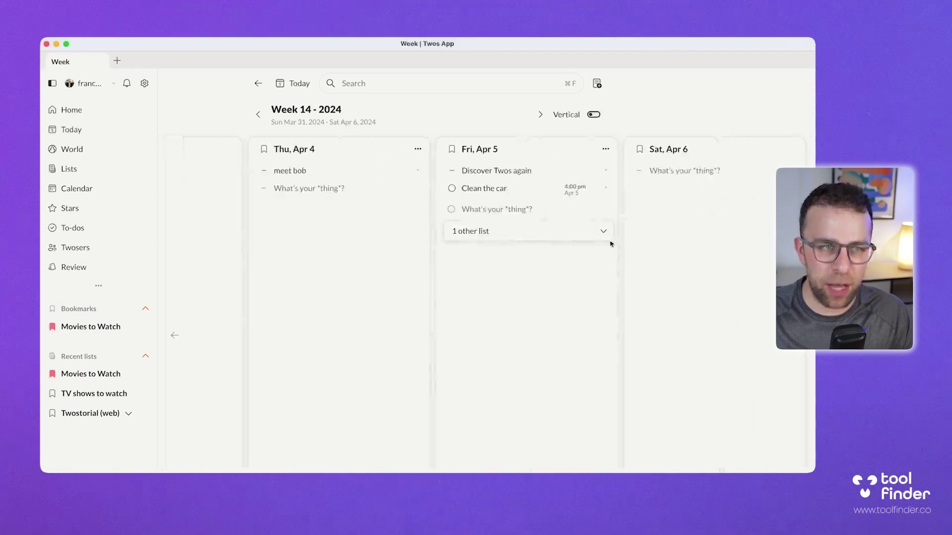
{"action": "scroll", "coordinate": [543, 244], "scroll_direction": "left", "scroll_amount": 3}
{"action": "scroll", "coordinate": [543, 244], "scroll_direction": "right", "scroll_amount": 3}
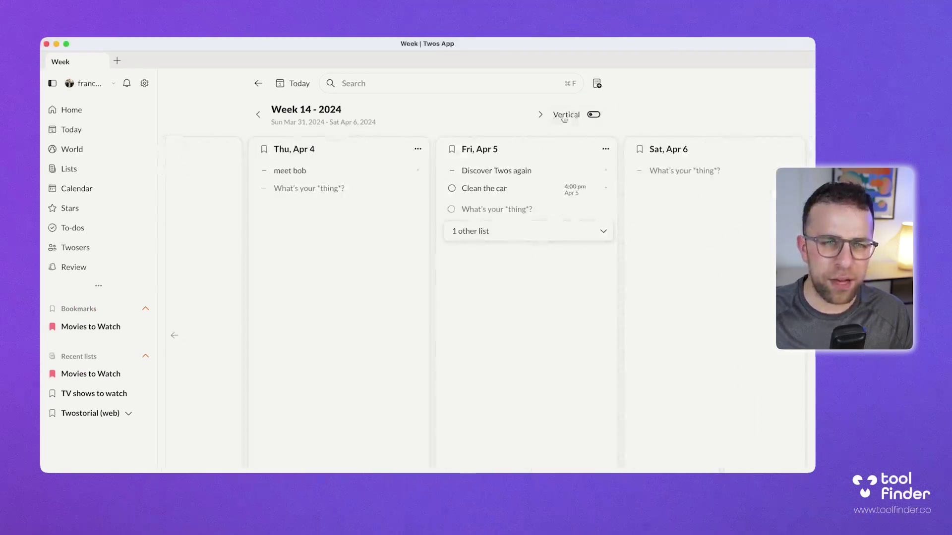
{"action": "left_click", "coordinate": [540, 114]}
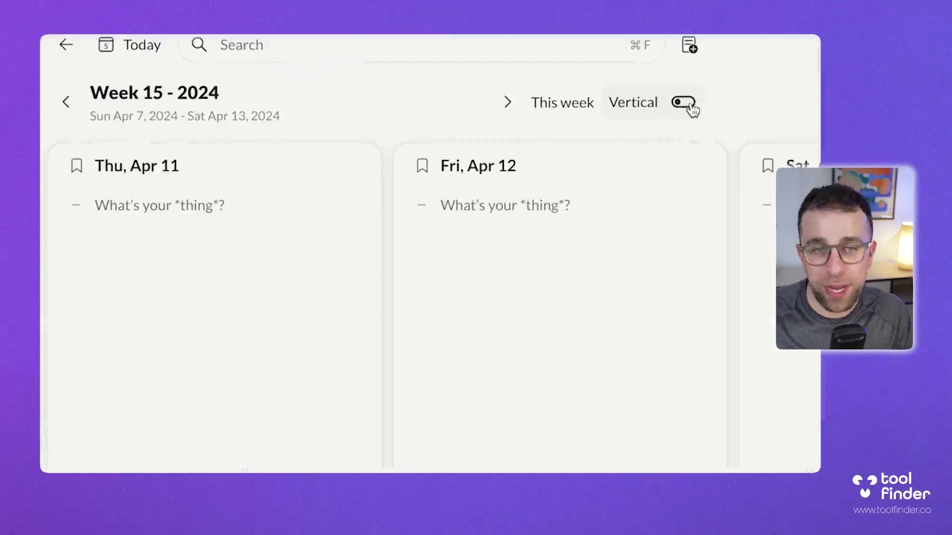
- Add a Taxes to-do on Fri, Apr 12 and mark it done
{"action": "left_click", "coordinate": [496, 205]}
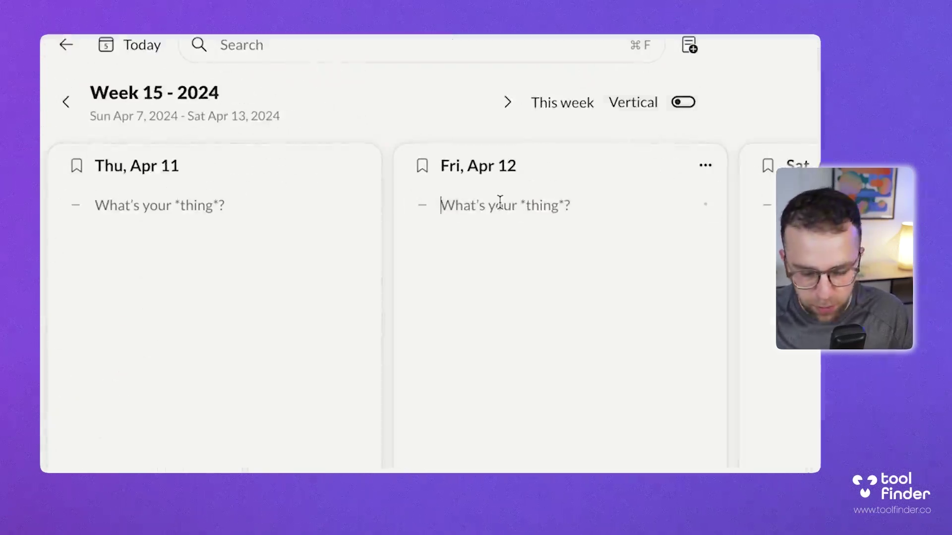
{"action": "type", "text": "{"}
{"action": "key", "text": "BackSpace"}
{"action": "type", "text": "[] "}
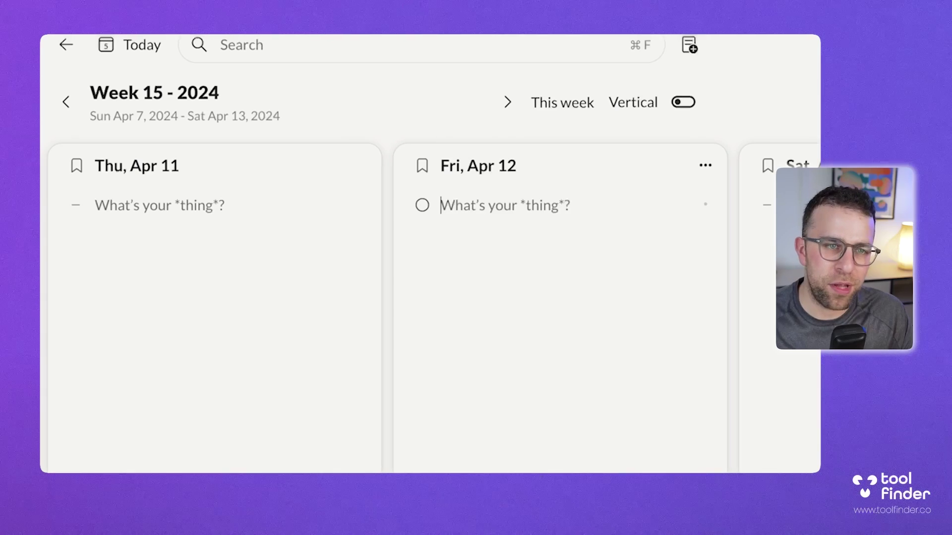
{"action": "type", "text": "R"}
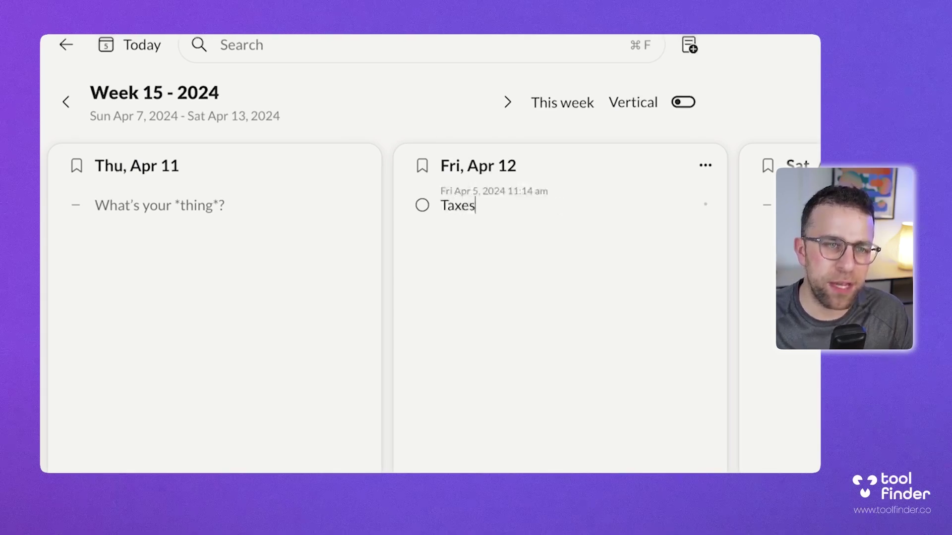
{"action": "left_click", "coordinate": [422, 206]}
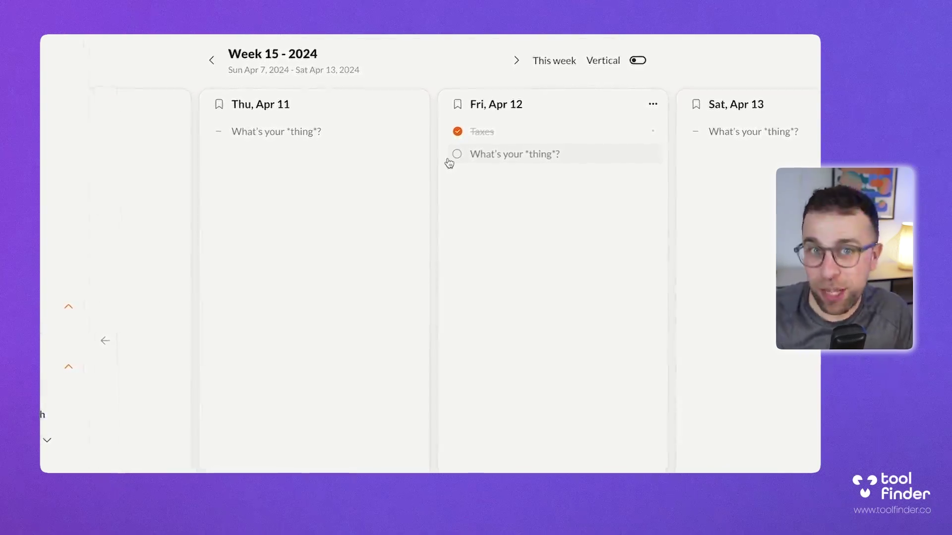
- Toggle the week to vertical days and back to columns, then return Home
{"action": "left_click", "coordinate": [638, 60]}
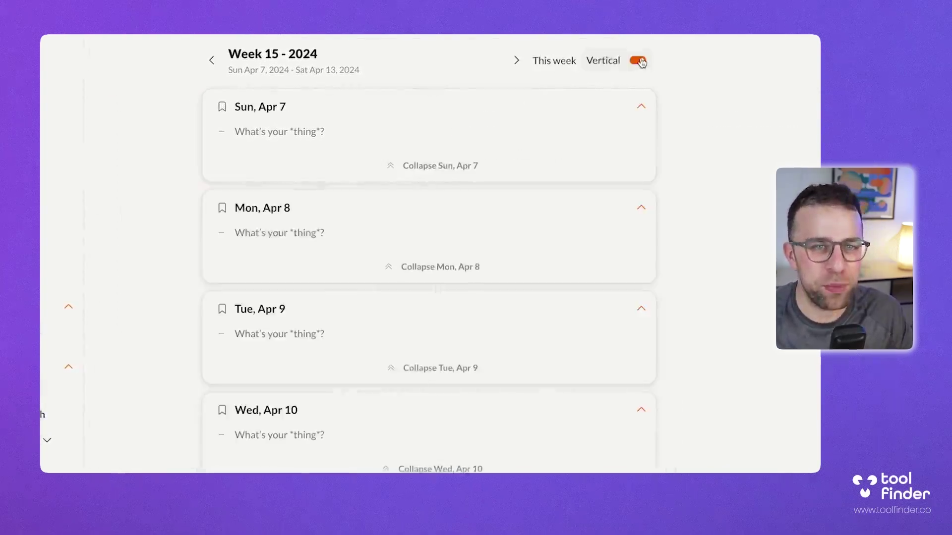
{"action": "left_click", "coordinate": [638, 61]}
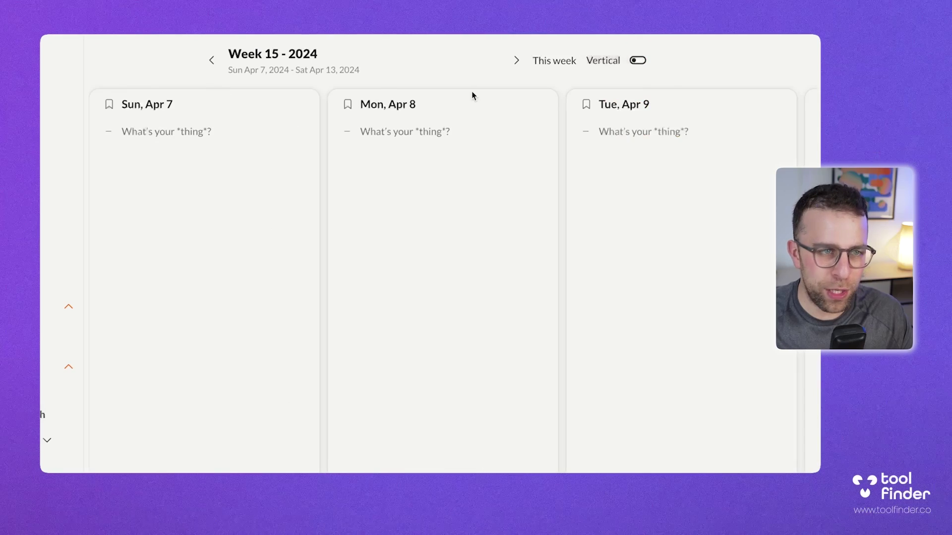
{"action": "left_click", "coordinate": [260, 87]}
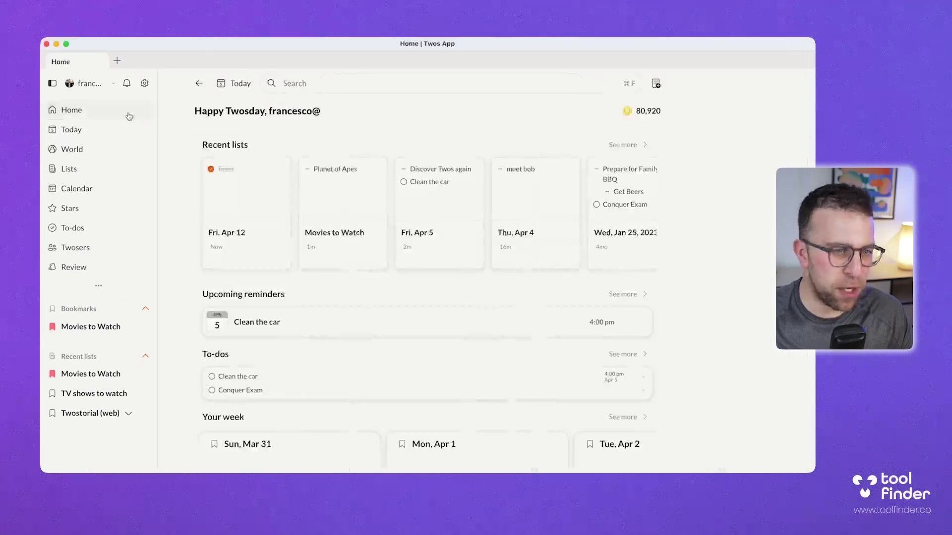
- In Customize home, move Today to the top and add Activity and Tags below To-dos
{"action": "scroll", "coordinate": [340, 307], "scroll_direction": "down", "scroll_amount": 4}
{"action": "scroll", "coordinate": [340, 305], "scroll_direction": "down", "scroll_amount": 3}
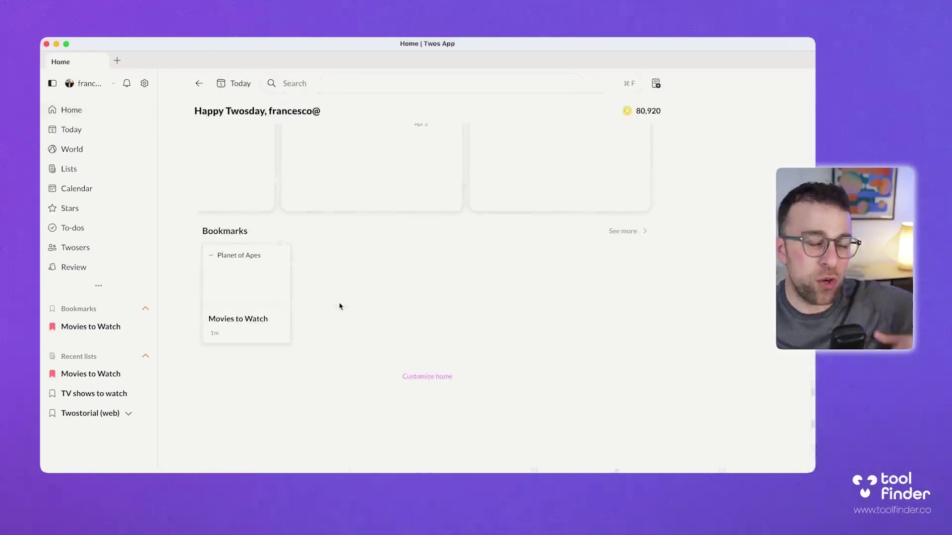
{"action": "scroll", "coordinate": [397, 309], "scroll_direction": "up", "scroll_amount": 3}
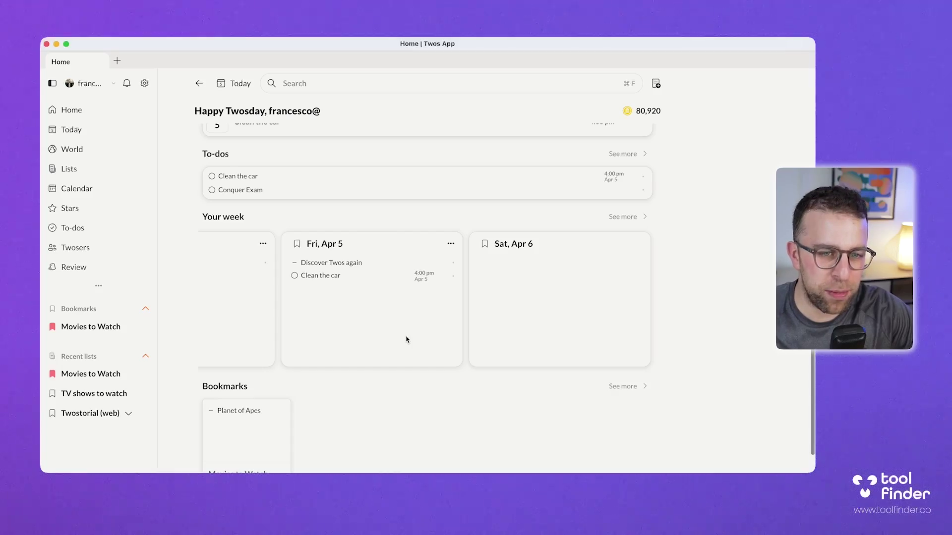
{"action": "scroll", "coordinate": [408, 340], "scroll_direction": "down", "scroll_amount": 3}
{"action": "left_click", "coordinate": [424, 367]}
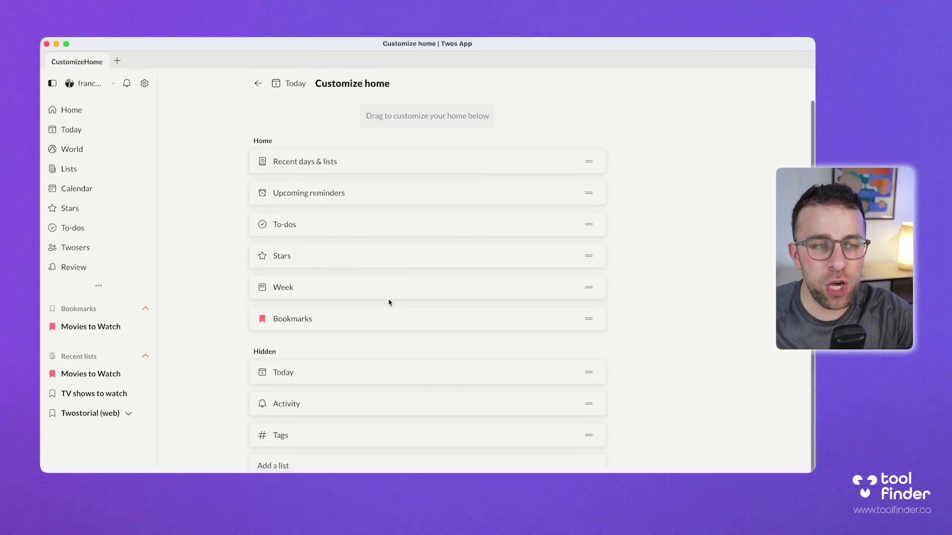
{"action": "scroll", "coordinate": [495, 330], "scroll_direction": "down", "scroll_amount": 1}
{"action": "scroll", "coordinate": [537, 338], "scroll_direction": "up", "scroll_amount": 1}
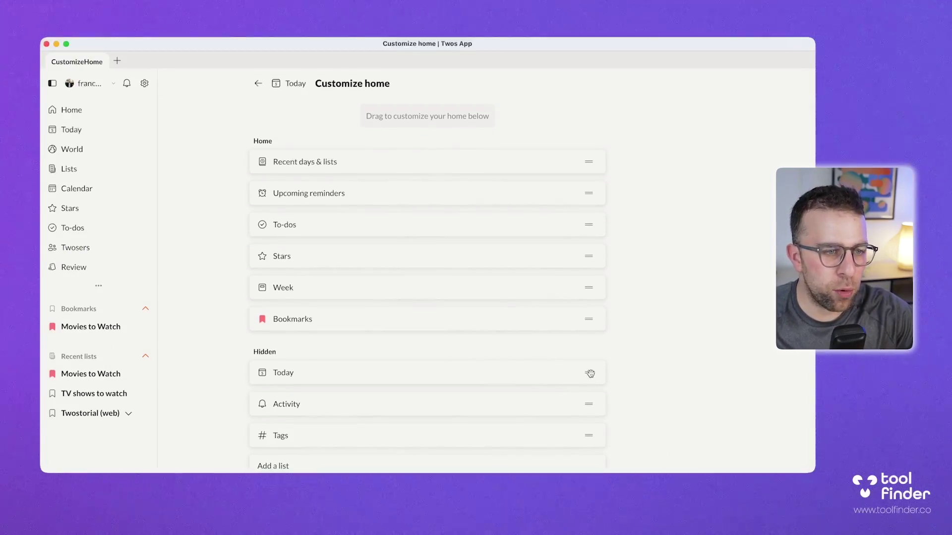
{"action": "left_click_drag", "start_coordinate": [590, 373], "coordinate": [589, 157]}
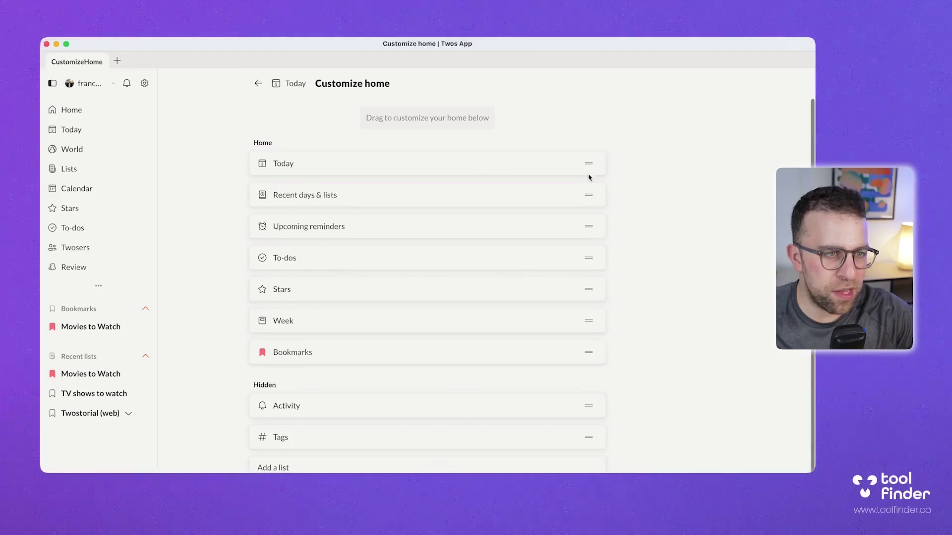
{"action": "left_click_drag", "start_coordinate": [589, 405], "coordinate": [586, 286]}
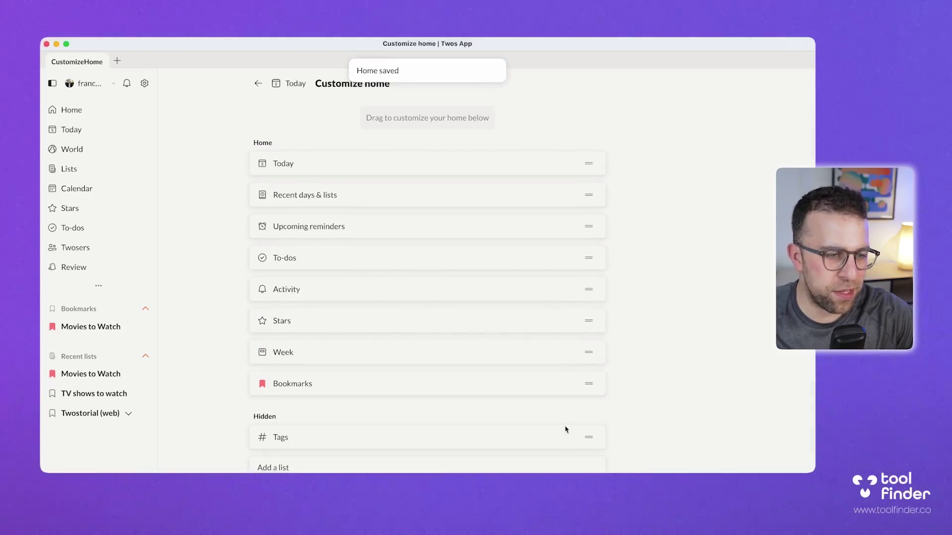
{"action": "left_click_drag", "start_coordinate": [588, 440], "coordinate": [585, 327]}
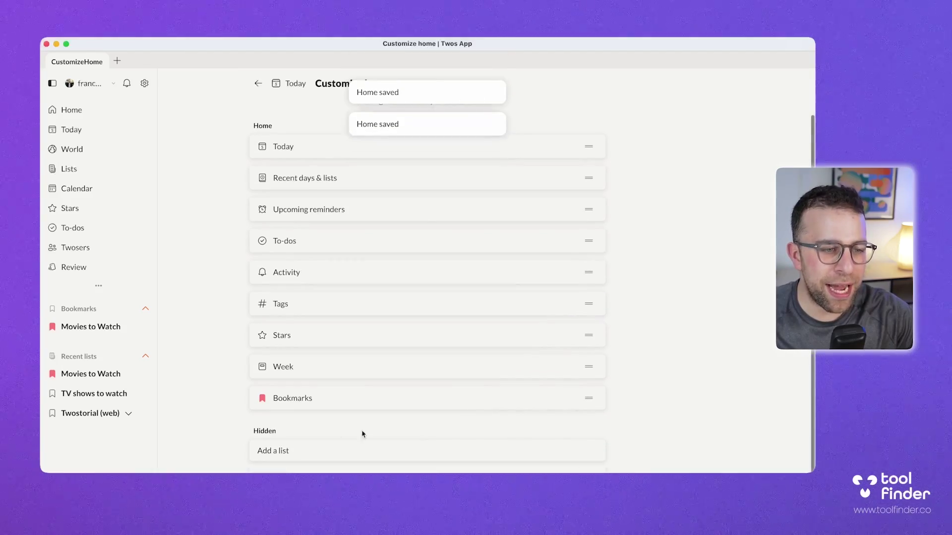
- Add the Movies to Watch list to Home and leave the customization page
{"action": "left_click", "coordinate": [278, 449]}
{"action": "left_click", "coordinate": [333, 320]}
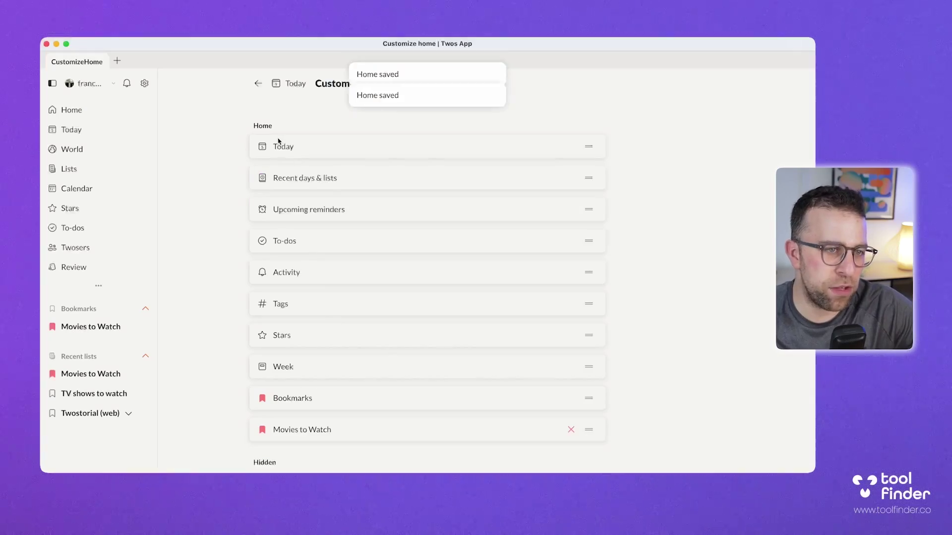
{"action": "scroll", "coordinate": [279, 141], "scroll_direction": "up", "scroll_amount": 1}
{"action": "left_click", "coordinate": [79, 128]}
{"action": "left_click", "coordinate": [95, 112]}
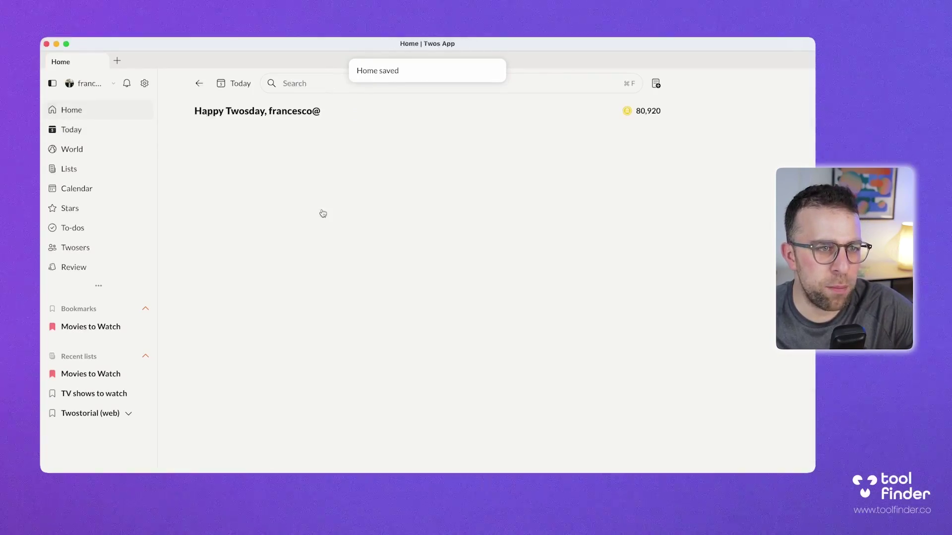
{"action": "scroll", "coordinate": [340, 224], "scroll_direction": "down", "scroll_amount": 5}
{"action": "scroll", "coordinate": [340, 224], "scroll_direction": "up", "scroll_amount": 10}
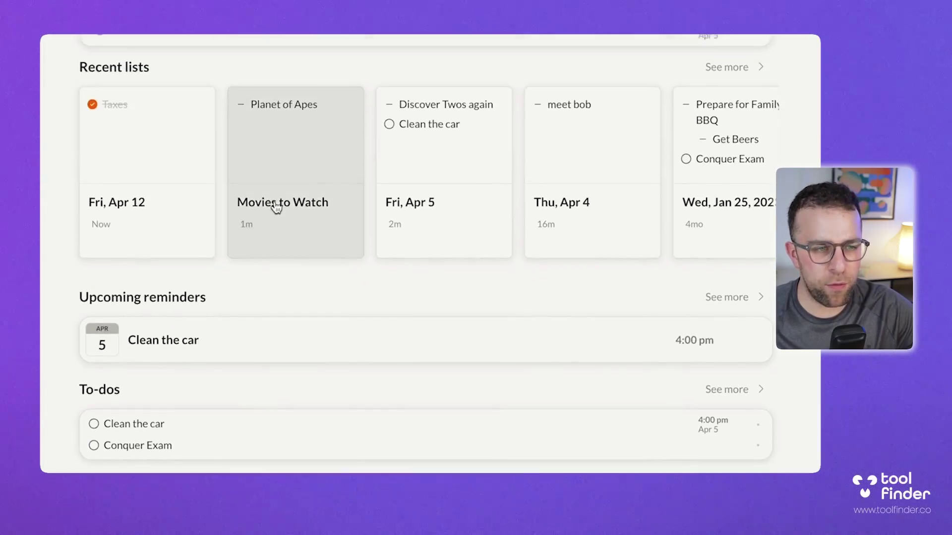
{"action": "scroll", "coordinate": [275, 202], "scroll_direction": "up", "scroll_amount": 5}
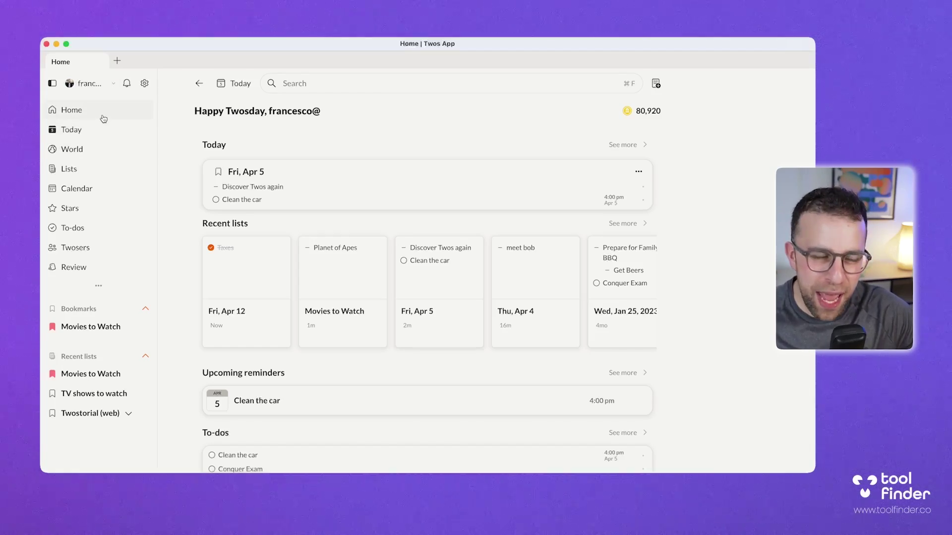
- Open Lists and filter by Days, Lists, Templates, My lists and Collab before returning to All
{"action": "left_click", "coordinate": [132, 120]}
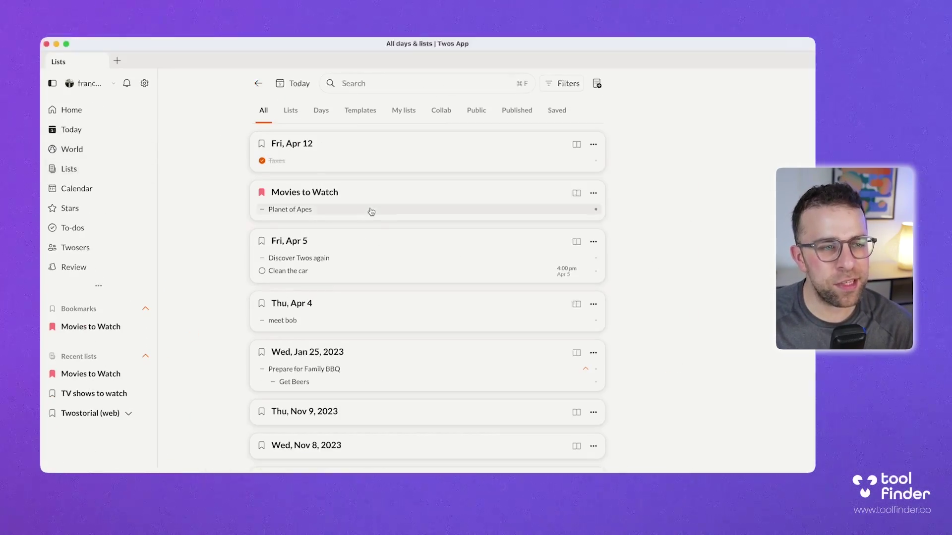
{"action": "left_click", "coordinate": [321, 111]}
{"action": "left_click", "coordinate": [295, 113]}
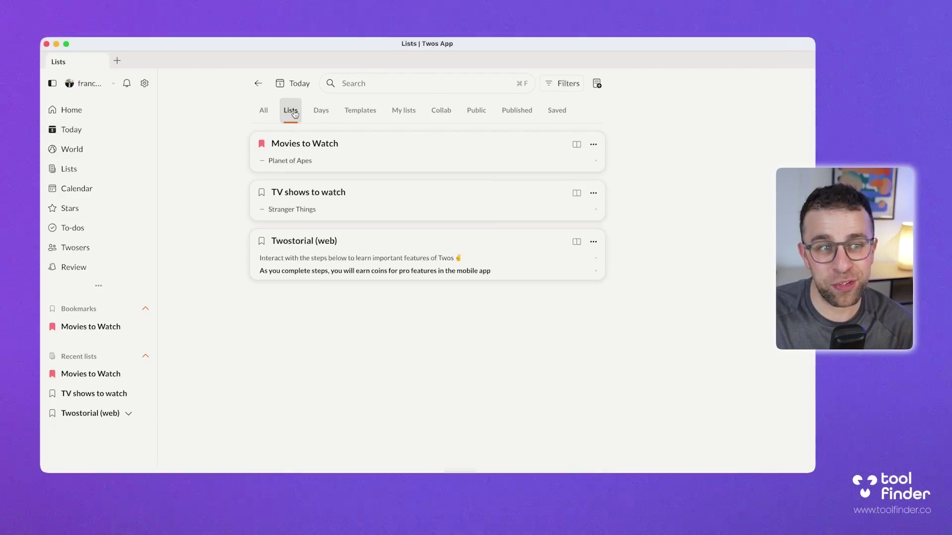
{"action": "left_click", "coordinate": [370, 111]}
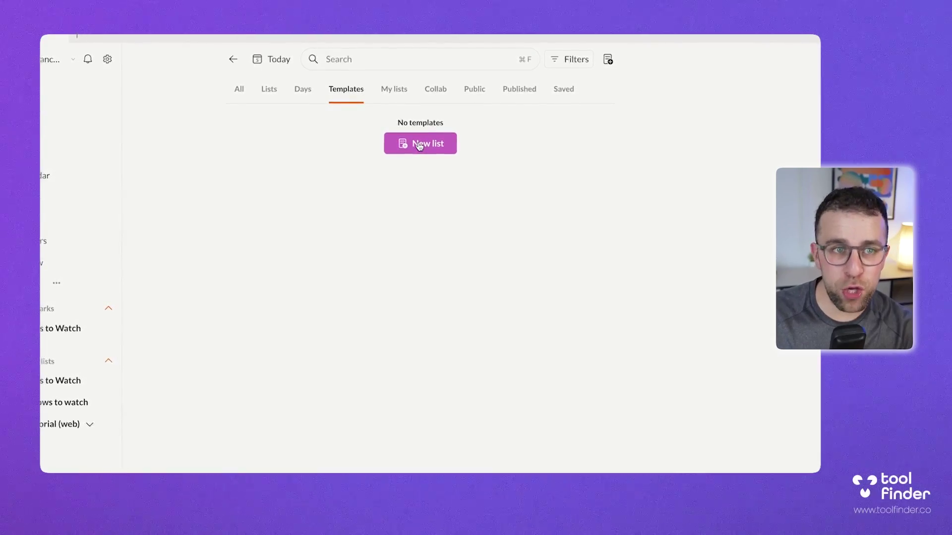
{"action": "left_click", "coordinate": [399, 93]}
{"action": "left_click", "coordinate": [437, 89]}
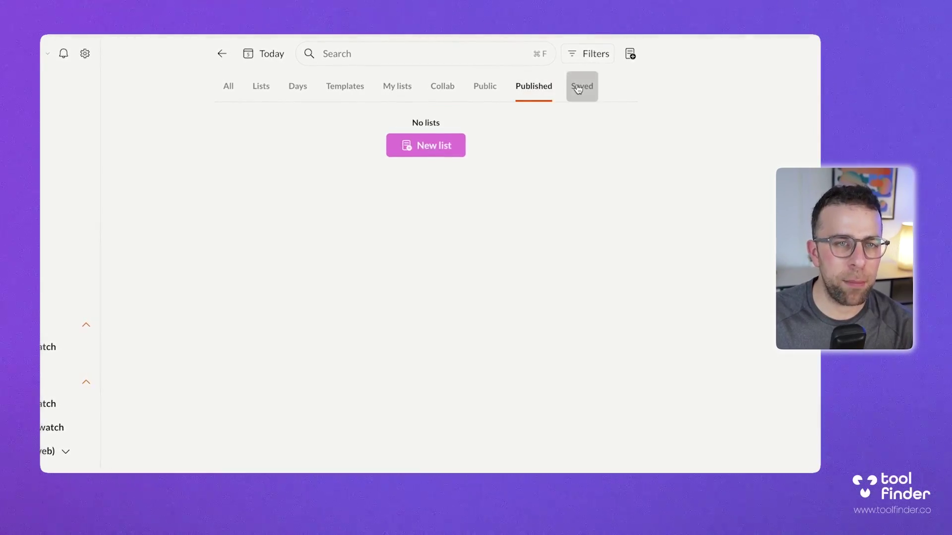
{"action": "left_click", "coordinate": [228, 86]}
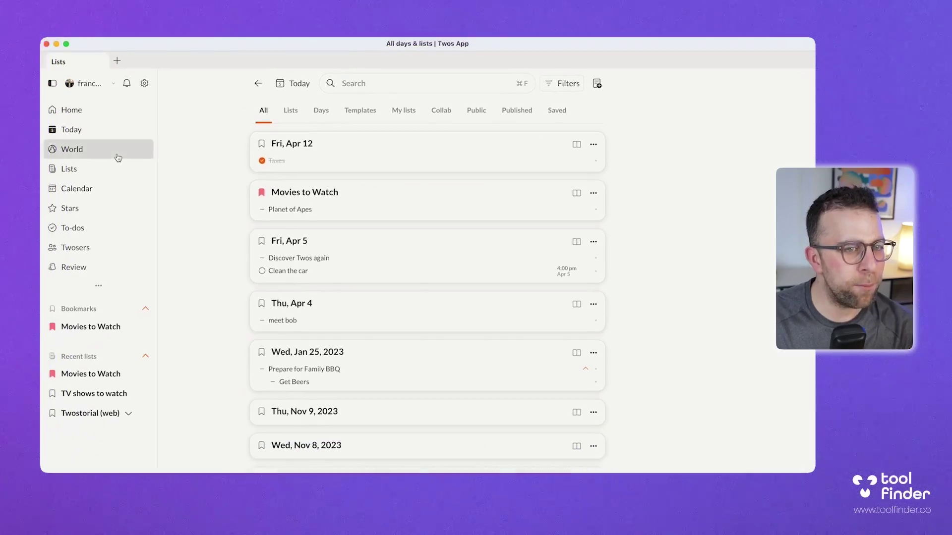
- From the World feed, create a new list and publish it to World
{"action": "left_click", "coordinate": [73, 148]}
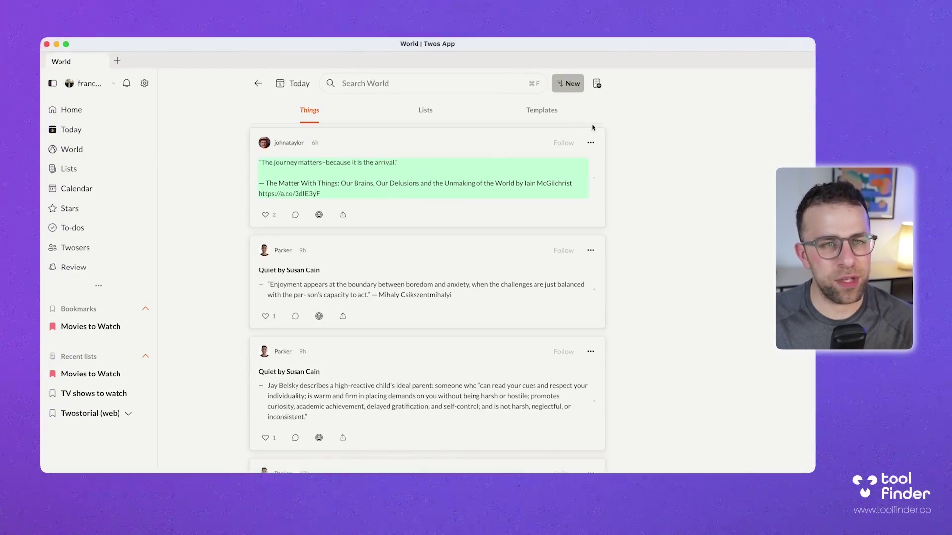
{"action": "left_click", "coordinate": [597, 83]}
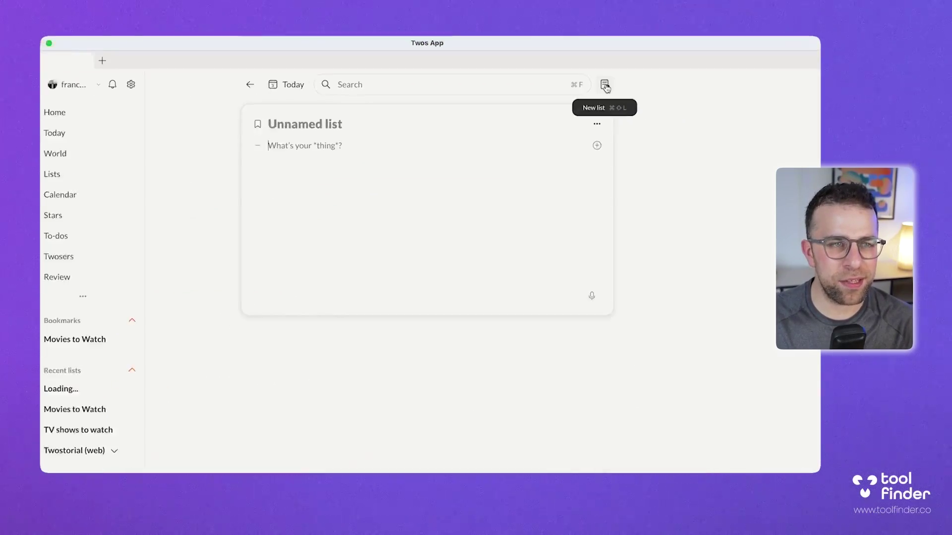
{"action": "left_click", "coordinate": [596, 124]}
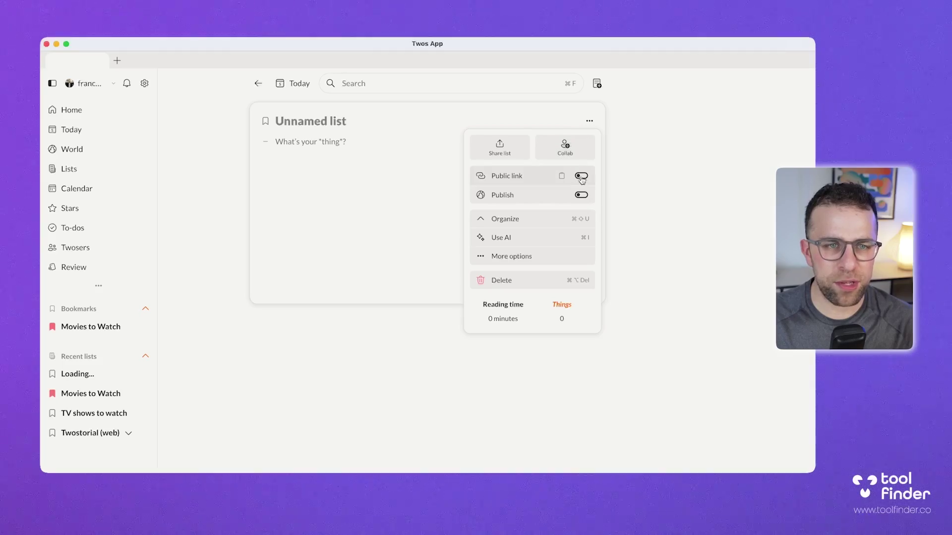
{"action": "left_click", "coordinate": [581, 195]}
{"action": "key", "text": "Return"}
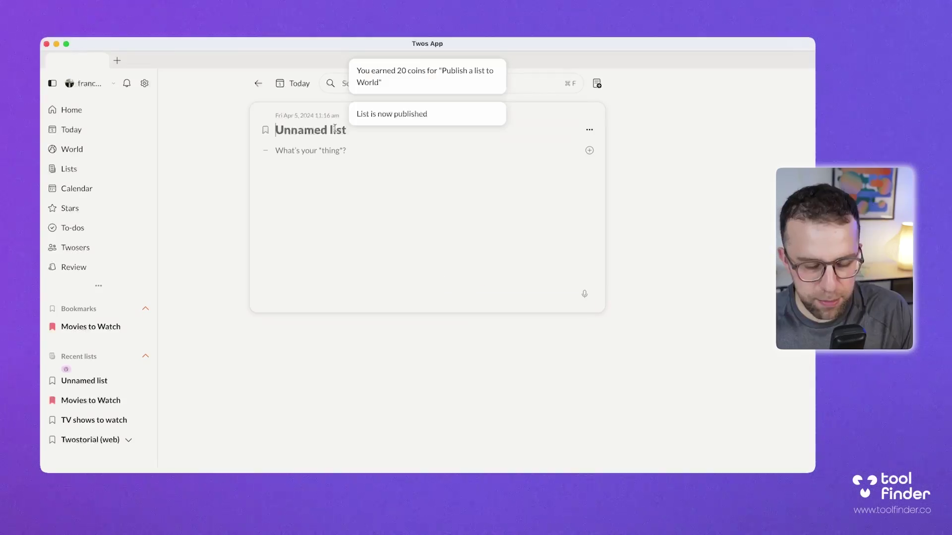
- Title the list 'Just testing this feature' with the first item 'Hello world!'
{"action": "type", "text": "Just testing this feature"}
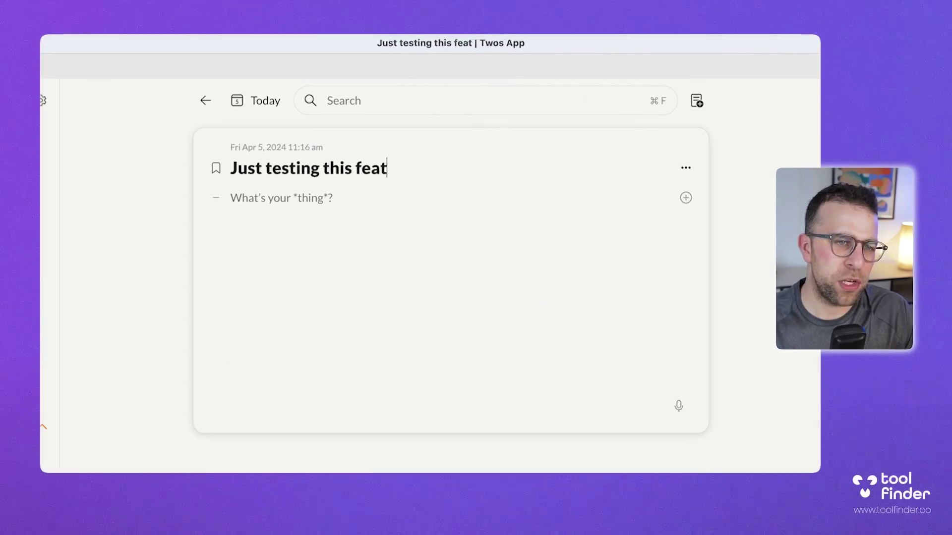
{"action": "key", "text": "Return"}
{"action": "type", "text": "Hello world!"}
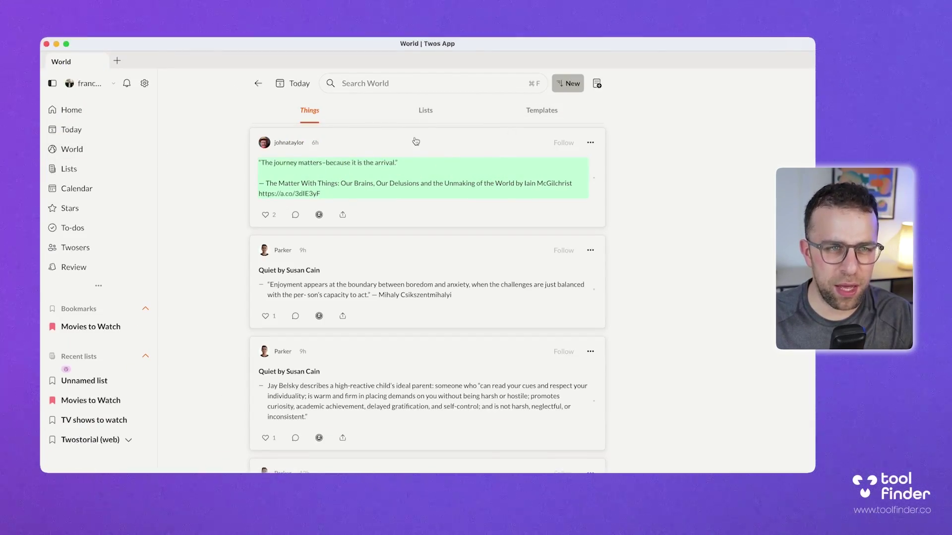
- Switch between World's feed and Lists, open and close 'Just testing this feature', then scroll the grid
{"action": "left_click", "coordinate": [425, 110]}
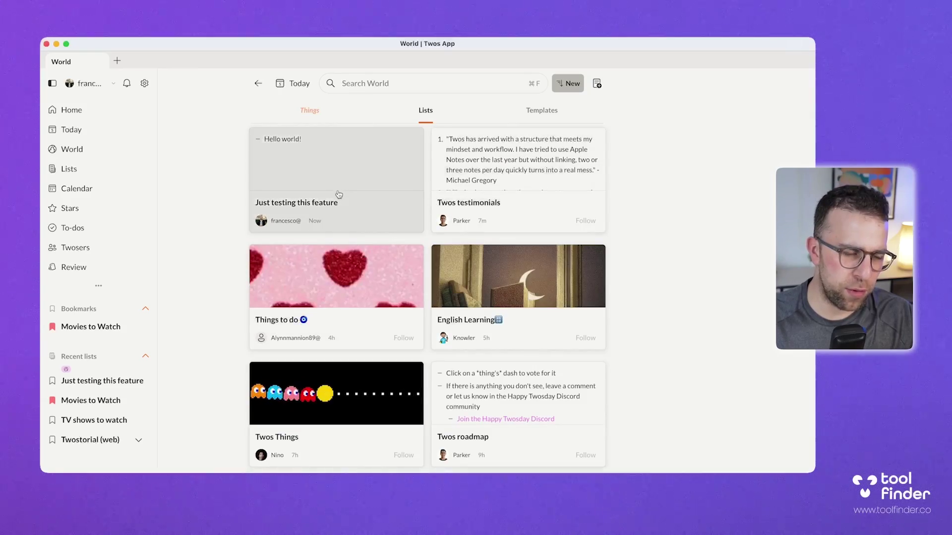
{"action": "left_click", "coordinate": [310, 109]}
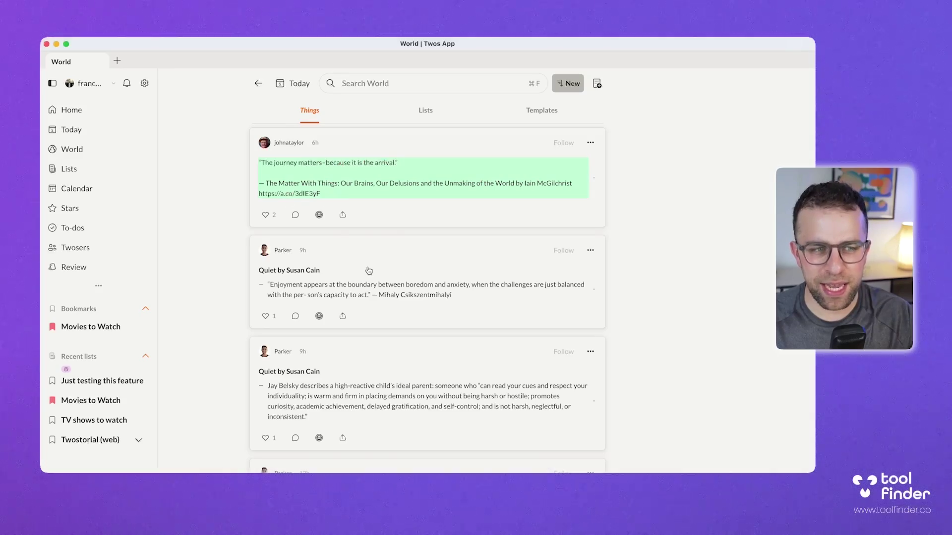
{"action": "left_click", "coordinate": [410, 120]}
{"action": "left_click", "coordinate": [374, 169]}
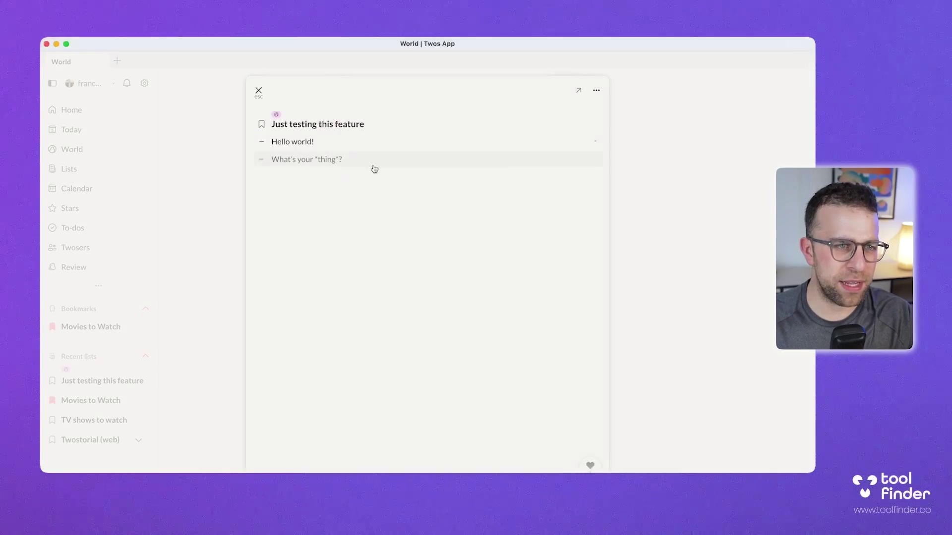
{"action": "key", "text": "Escape"}
{"action": "left_click", "coordinate": [310, 110]}
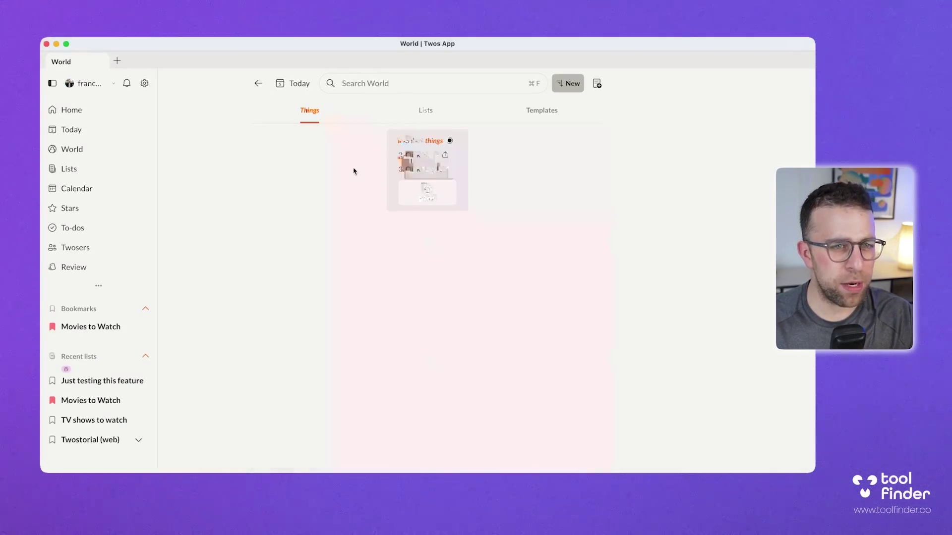
{"action": "left_click", "coordinate": [429, 117]}
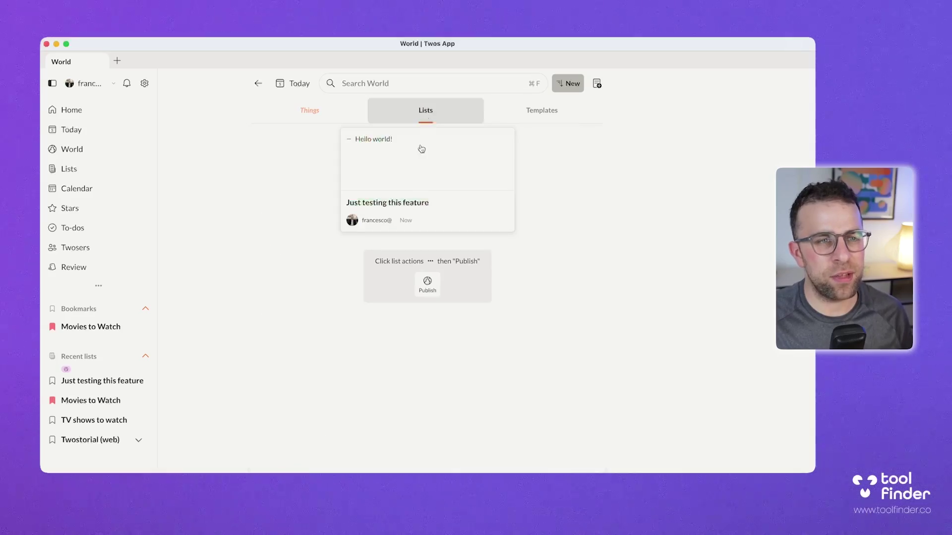
{"action": "left_click", "coordinate": [262, 130]}
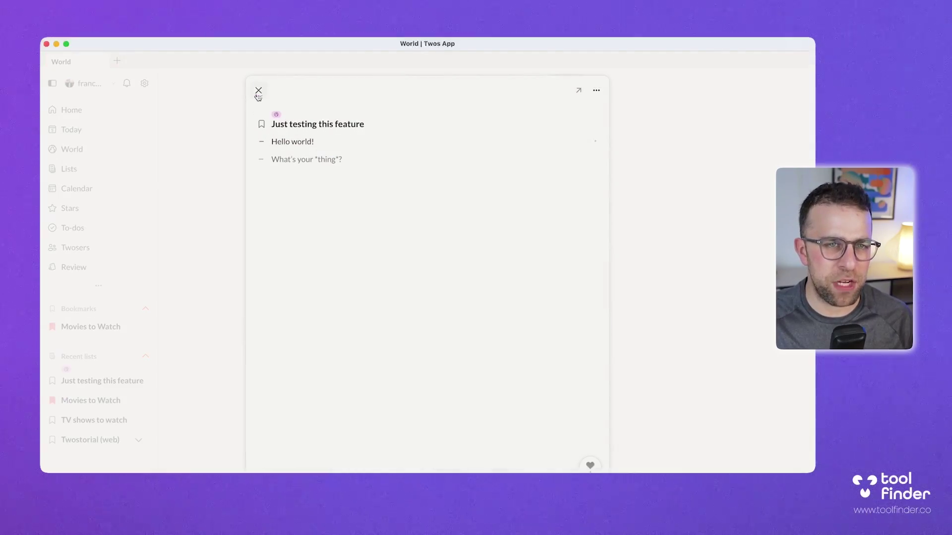
{"action": "left_click", "coordinate": [258, 92]}
{"action": "scroll", "coordinate": [371, 280], "scroll_direction": "down", "scroll_amount": 10}
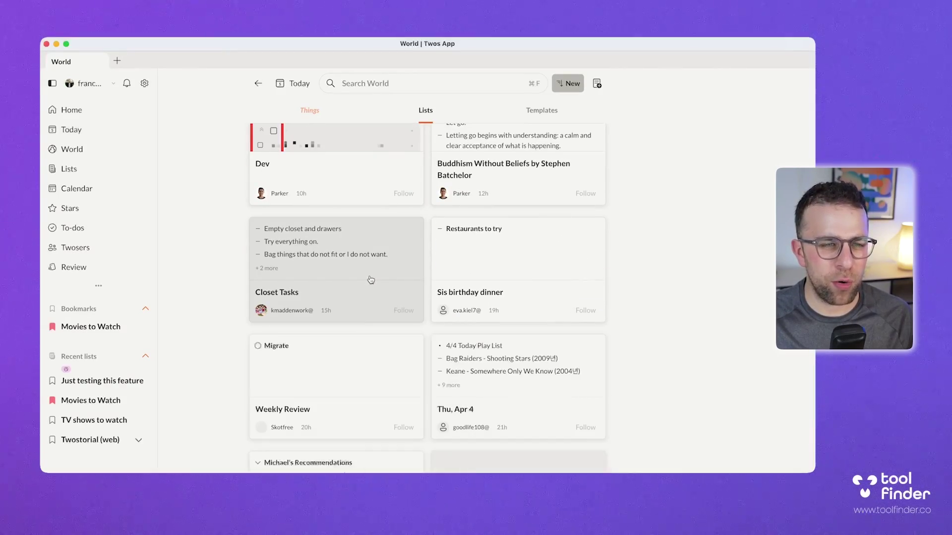
{"action": "scroll", "coordinate": [371, 280], "scroll_direction": "up", "scroll_amount": 10}
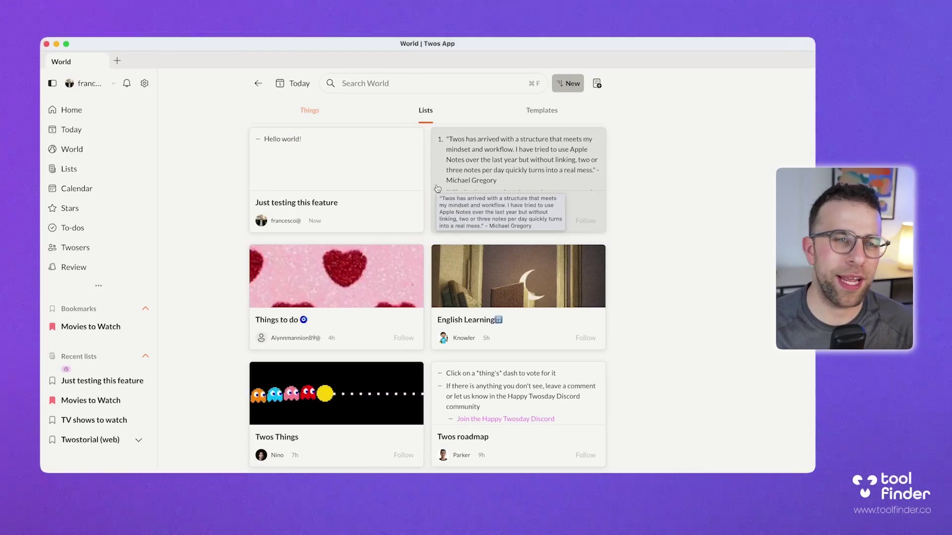
- Show World's community templates, open the forbes.com link, and preview then close the Business plan template
{"action": "left_click", "coordinate": [511, 110]}
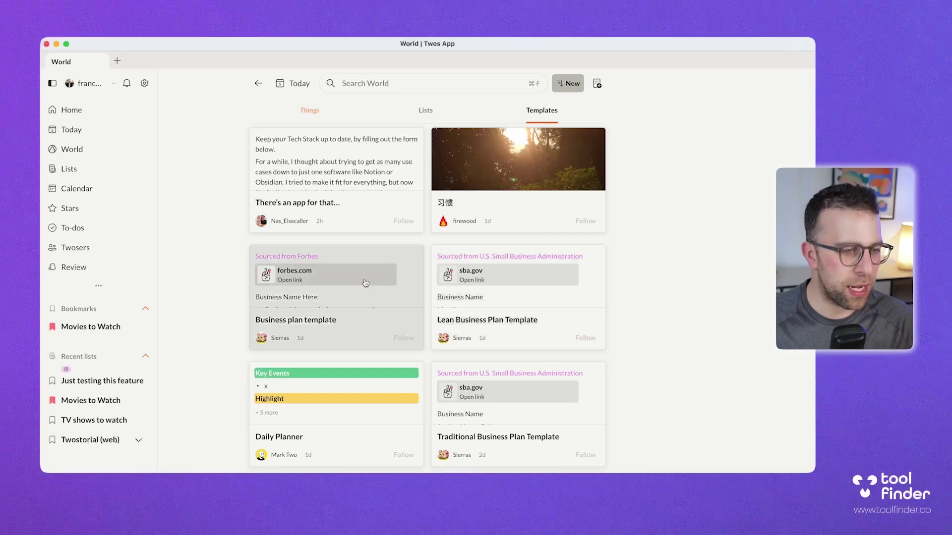
{"action": "left_click", "coordinate": [389, 284]}
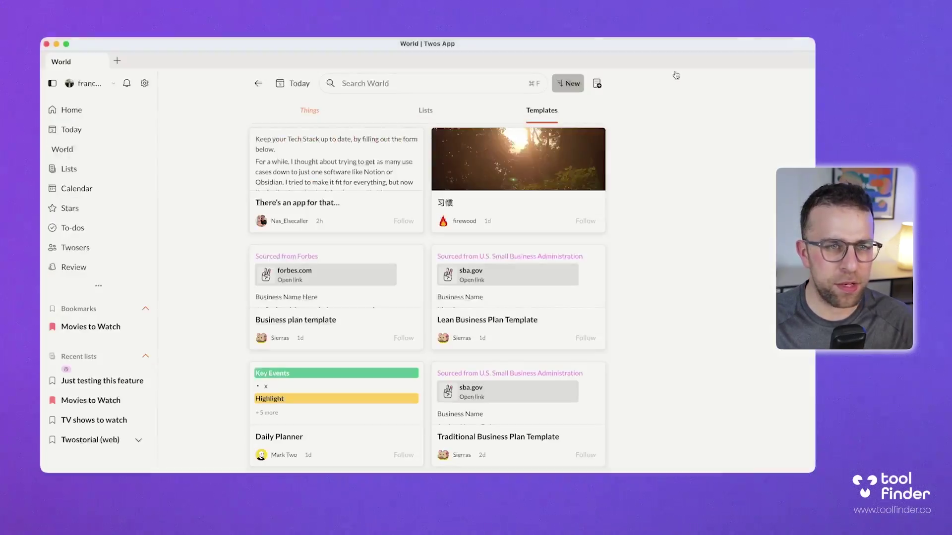
{"action": "left_click", "coordinate": [341, 306]}
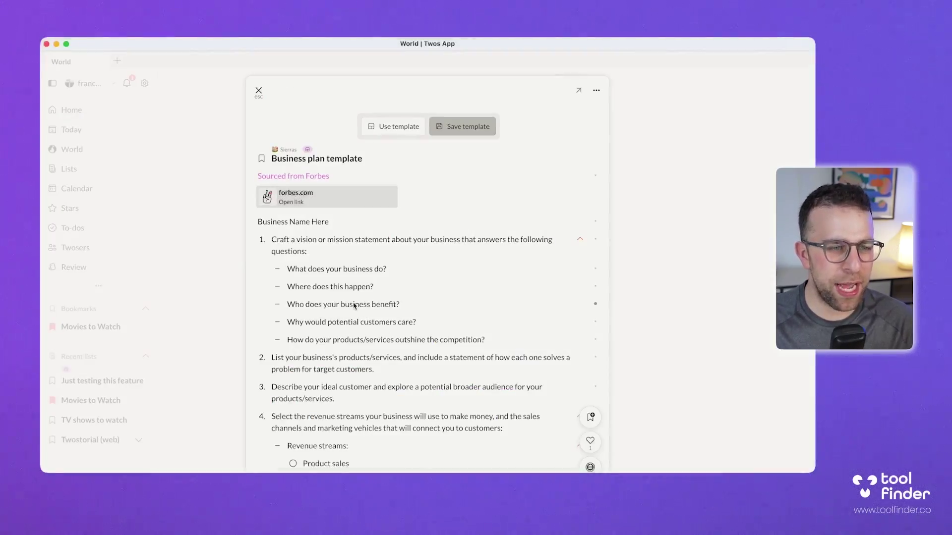
{"action": "scroll", "coordinate": [339, 297], "scroll_direction": "down", "scroll_amount": 2}
{"action": "scroll", "coordinate": [340, 300], "scroll_direction": "up", "scroll_amount": 2}
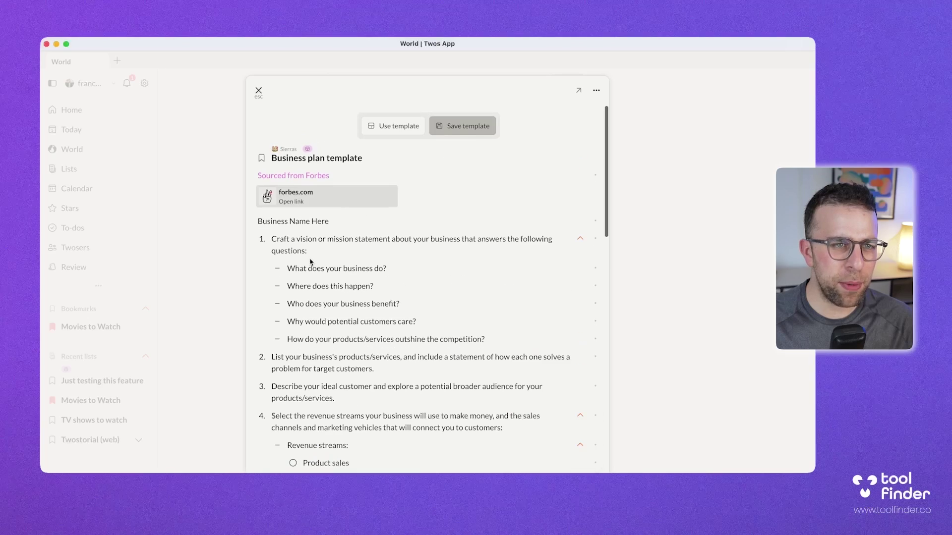
{"action": "left_click", "coordinate": [258, 91]}
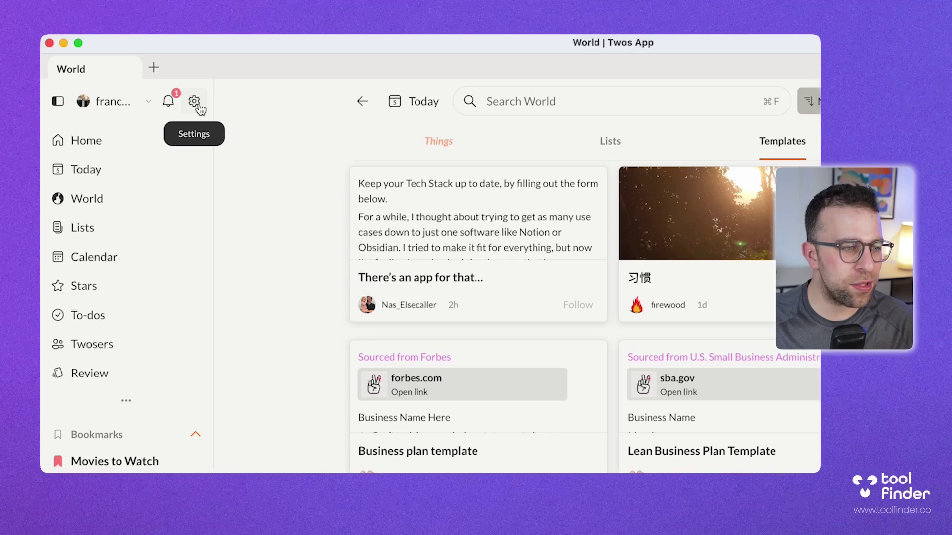
- Look over the home page customisation under Settings > Appearance
{"action": "left_click", "coordinate": [199, 105]}
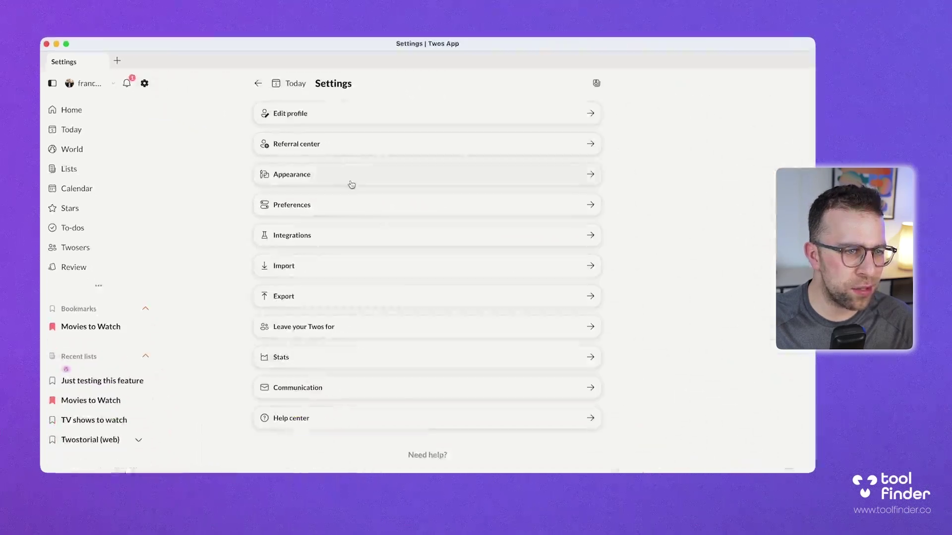
{"action": "left_click", "coordinate": [351, 184]}
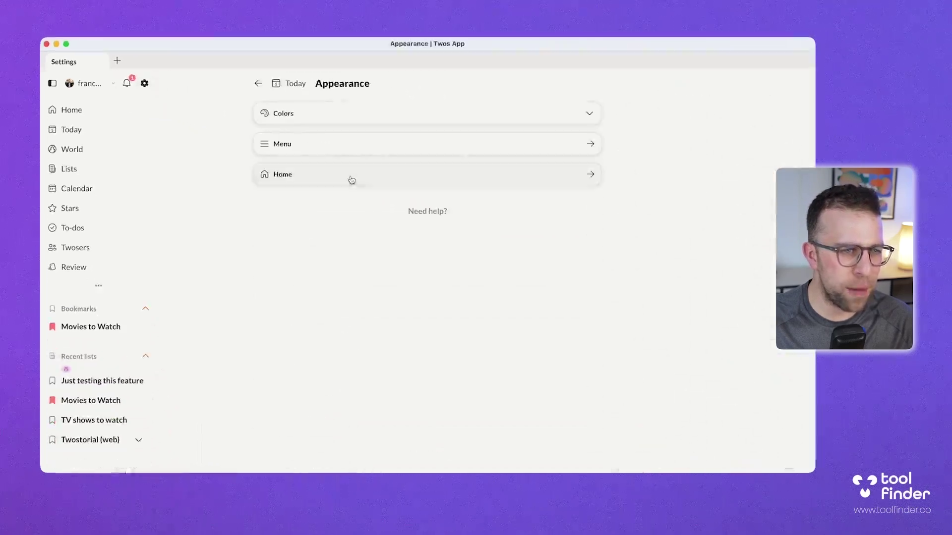
{"action": "left_click", "coordinate": [332, 183]}
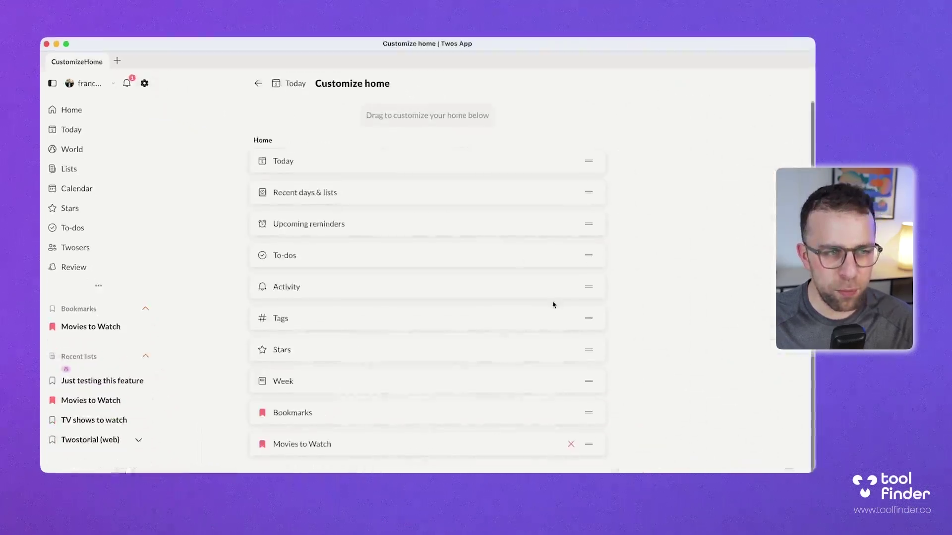
{"action": "scroll", "coordinate": [553, 304], "scroll_direction": "down", "scroll_amount": 2}
{"action": "scroll", "coordinate": [553, 305], "scroll_direction": "up", "scroll_amount": 2}
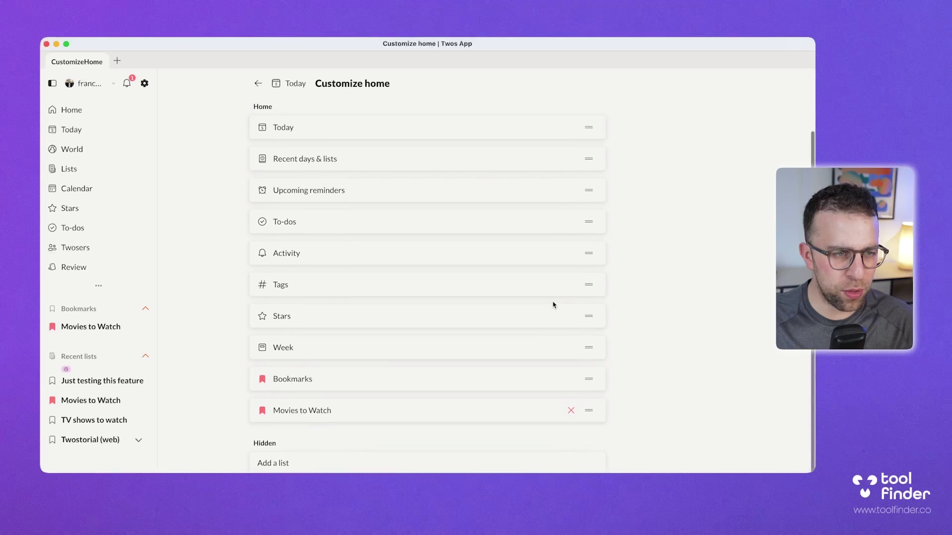
- Drag World from the nav bar into the side menu's More section
{"action": "left_click", "coordinate": [257, 83]}
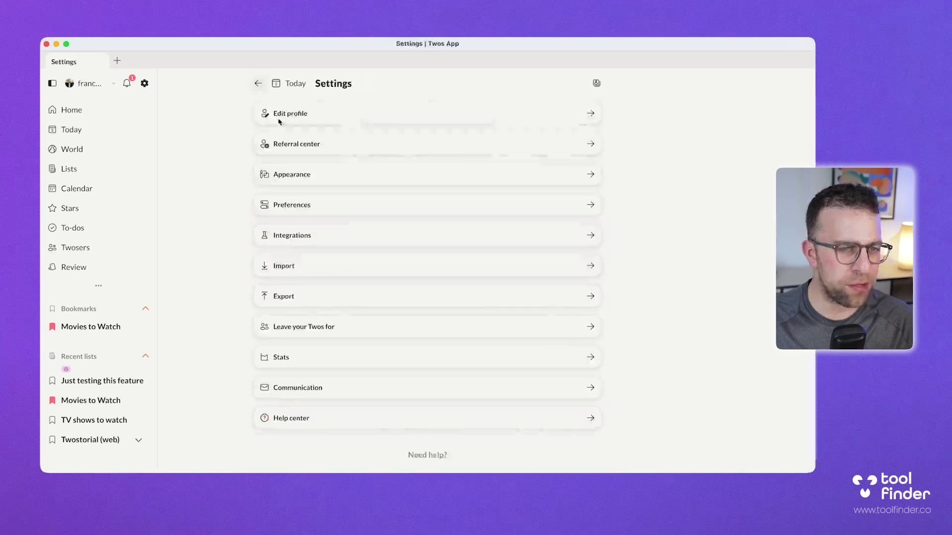
{"action": "left_click", "coordinate": [327, 174]}
{"action": "left_click", "coordinate": [323, 147]}
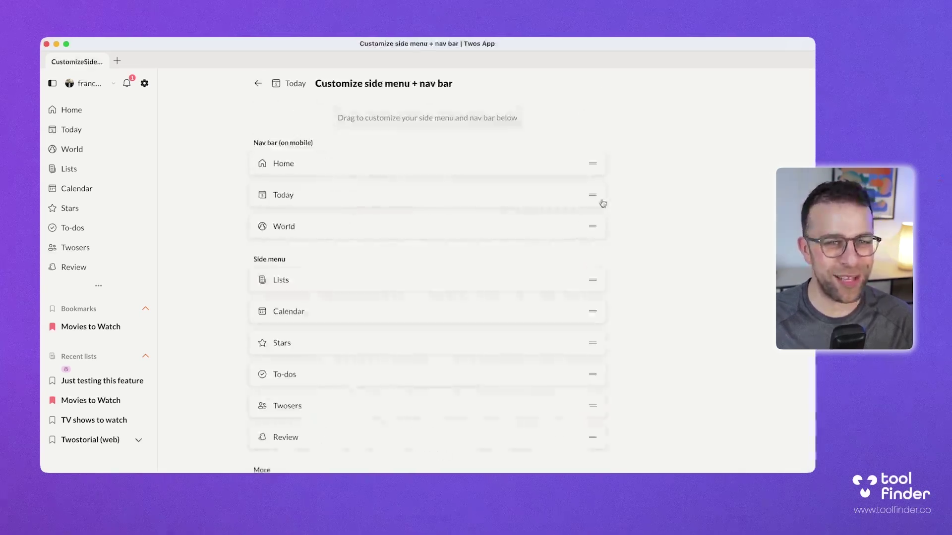
{"action": "left_click_drag", "start_coordinate": [595, 223], "coordinate": [556, 335]}
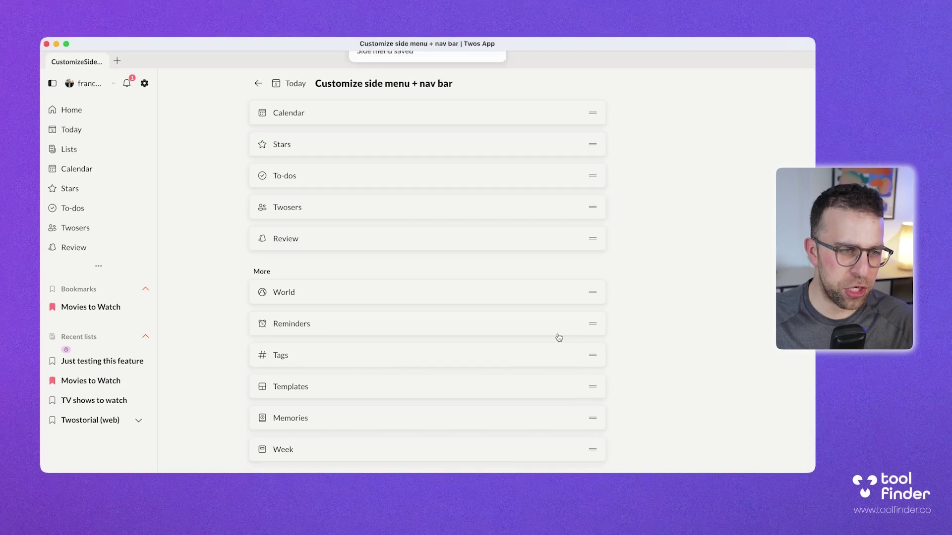
{"action": "scroll", "coordinate": [559, 338], "scroll_direction": "up", "scroll_amount": 3}
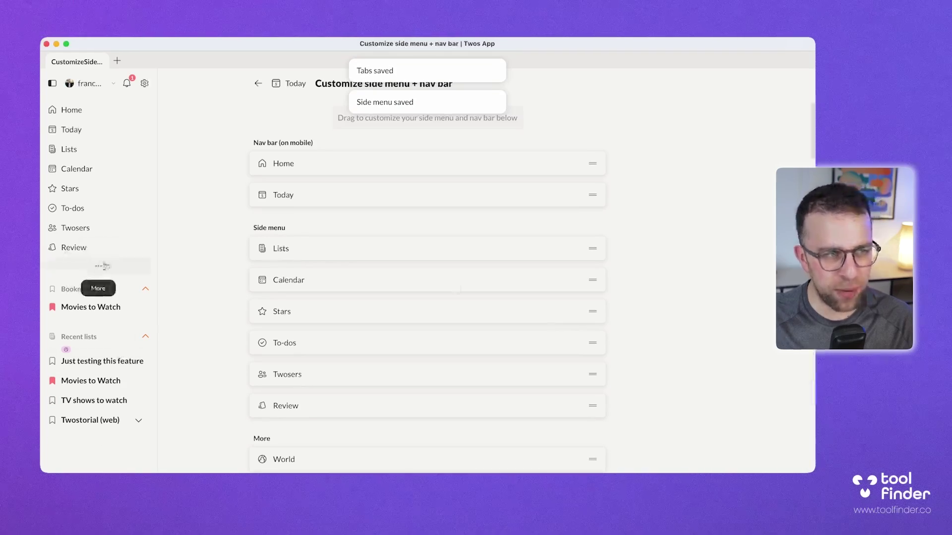
- Open today's Fri, Apr 5 list and apply Auto-sort from its ••• menu
{"action": "left_click", "coordinate": [258, 83]}
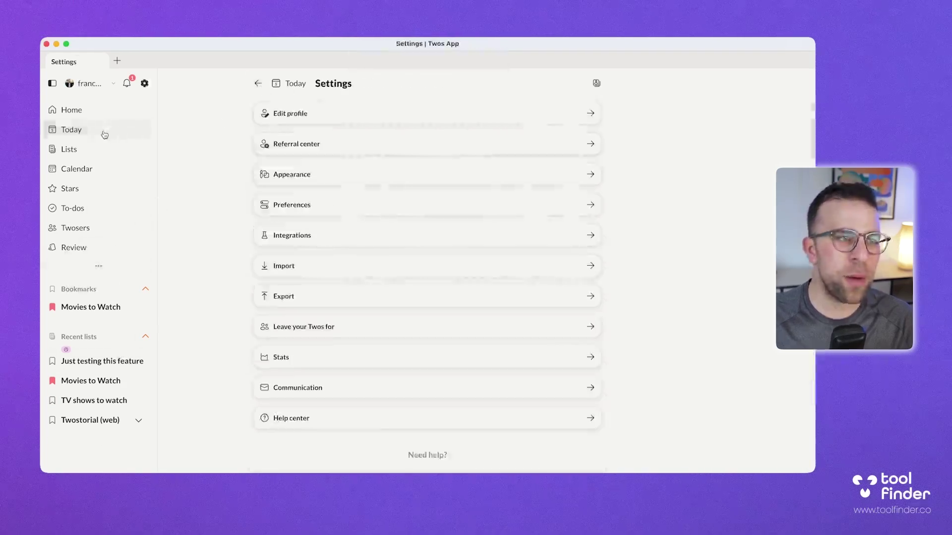
{"action": "left_click", "coordinate": [101, 132]}
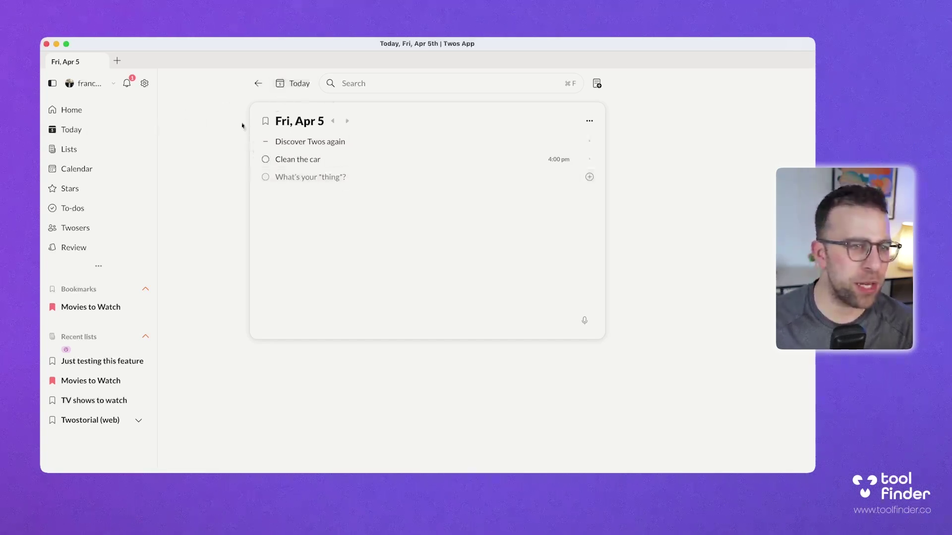
{"action": "left_click", "coordinate": [299, 121]}
{"action": "left_click", "coordinate": [166, 157]}
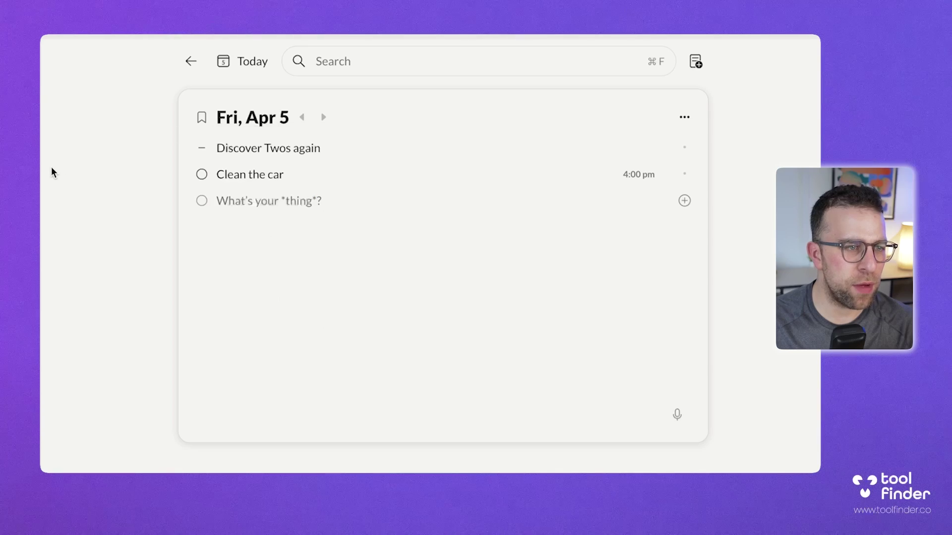
{"action": "left_click", "coordinate": [685, 117]}
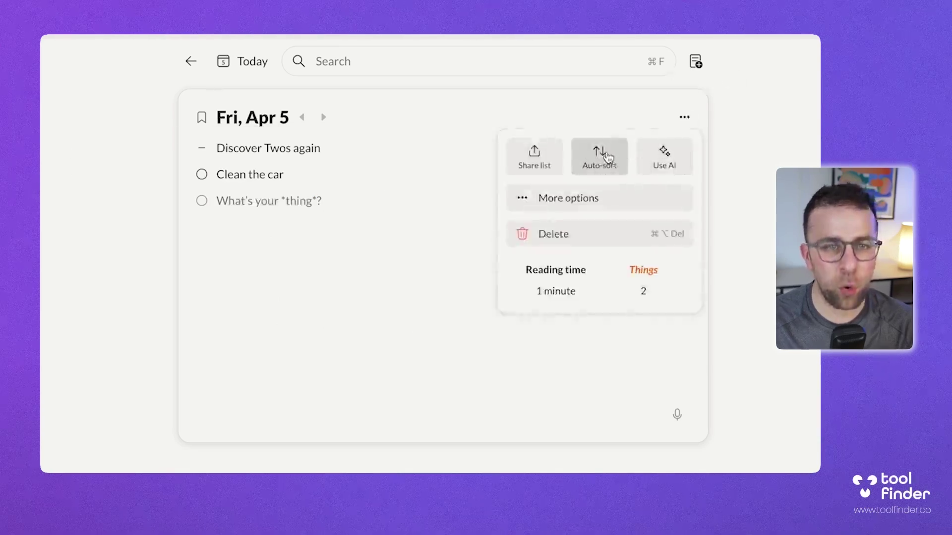
{"action": "left_click", "coordinate": [608, 157]}
{"action": "left_click", "coordinate": [602, 162]}
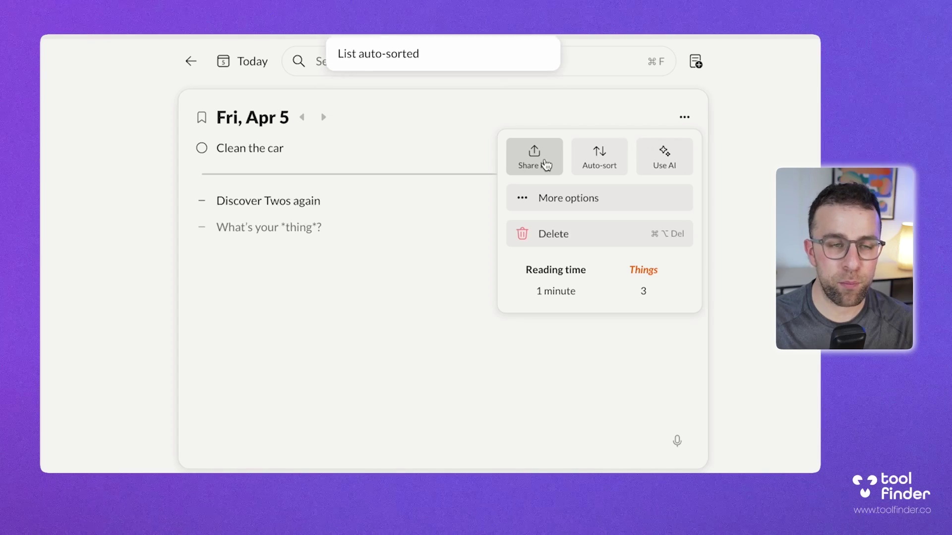
- Switch on Show progress circle in the Fri, Apr 5 list's options and view its Stats
{"action": "left_click", "coordinate": [574, 198]}
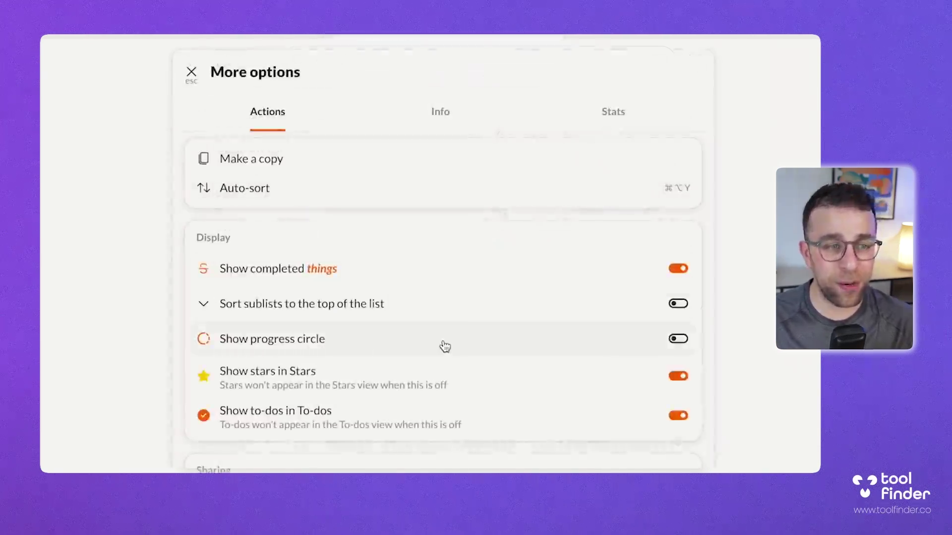
{"action": "scroll", "coordinate": [534, 379], "scroll_direction": "down", "scroll_amount": 2}
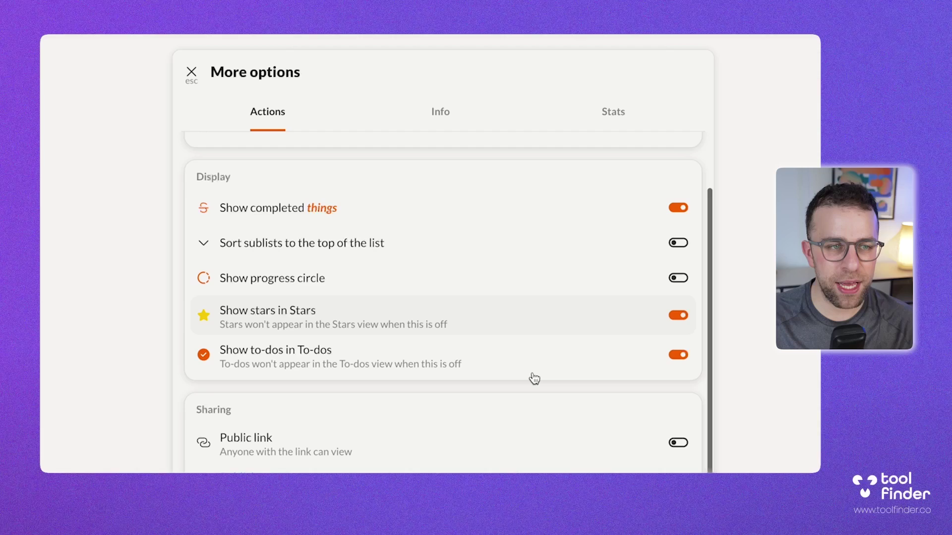
{"action": "left_click", "coordinate": [660, 293]}
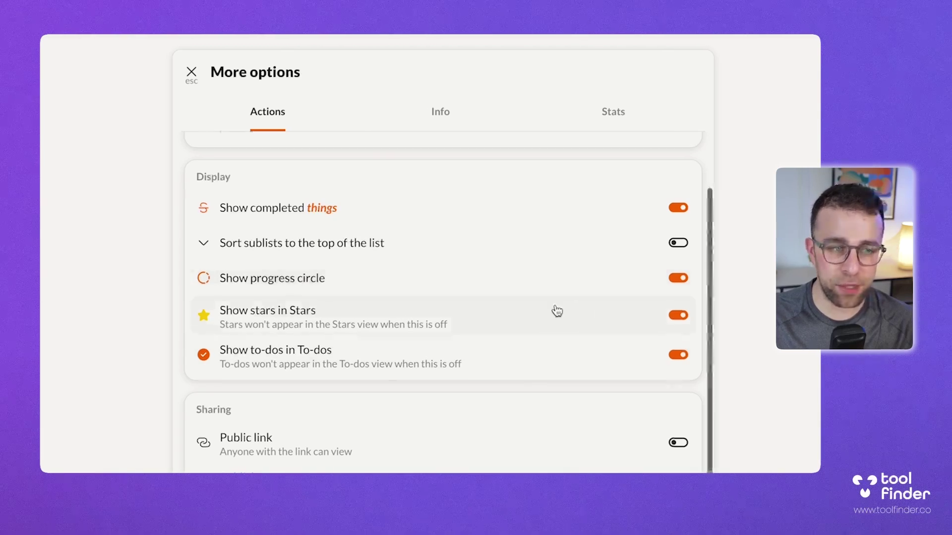
{"action": "scroll", "coordinate": [430, 253], "scroll_direction": "up", "scroll_amount": 2}
{"action": "scroll", "coordinate": [382, 259], "scroll_direction": "right", "scroll_amount": 3}
{"action": "left_click", "coordinate": [555, 121]}
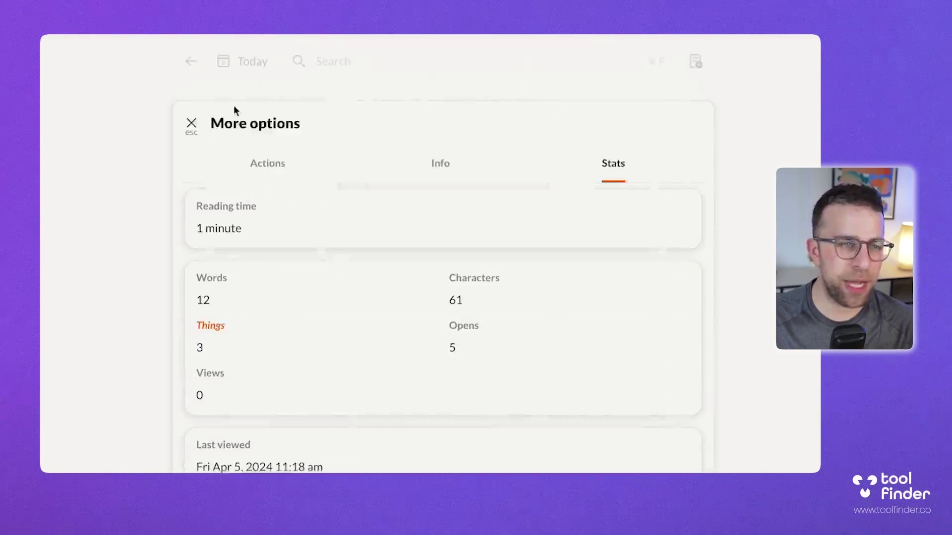
{"action": "left_click", "coordinate": [191, 124]}
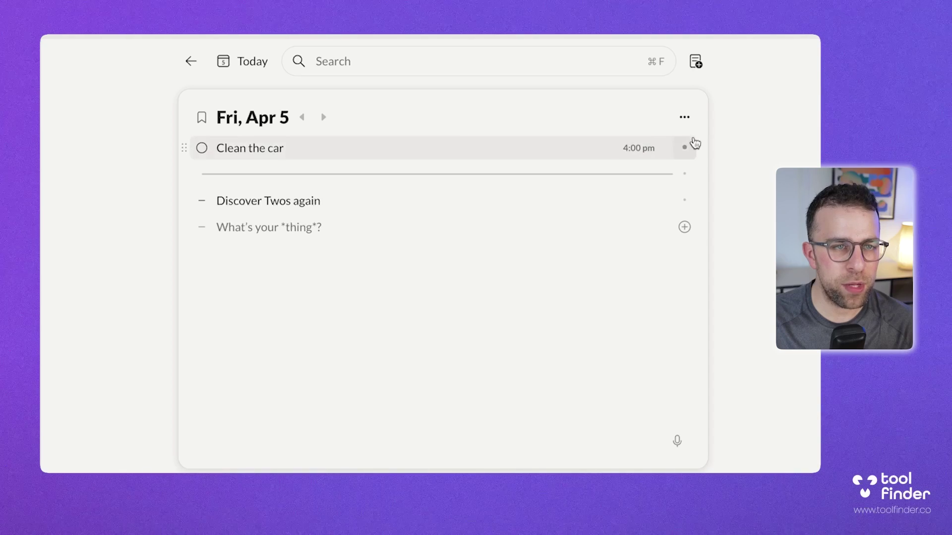
- Mark Clean the car done, then open the Calendar and the Just testing this feature list
{"action": "left_click", "coordinate": [202, 148]}
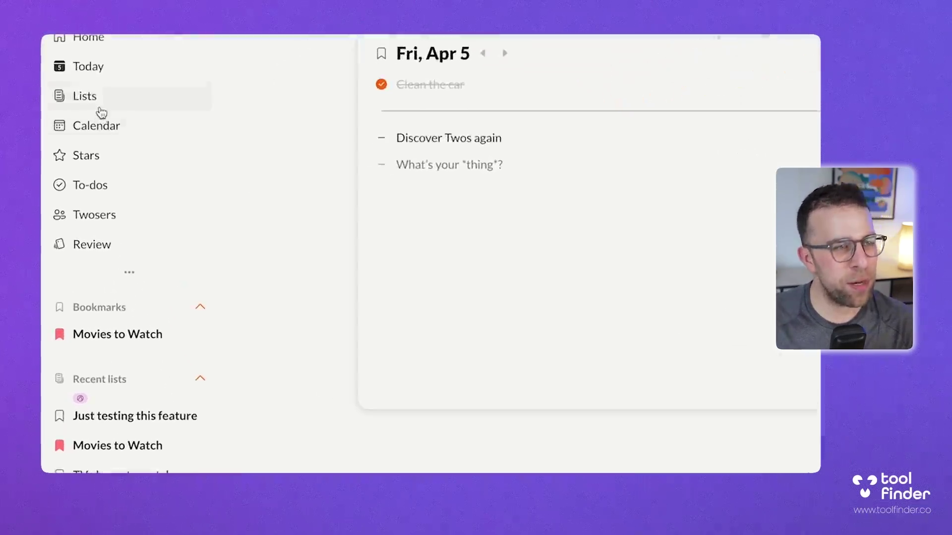
{"action": "left_click", "coordinate": [78, 153]}
{"action": "left_click", "coordinate": [106, 126]}
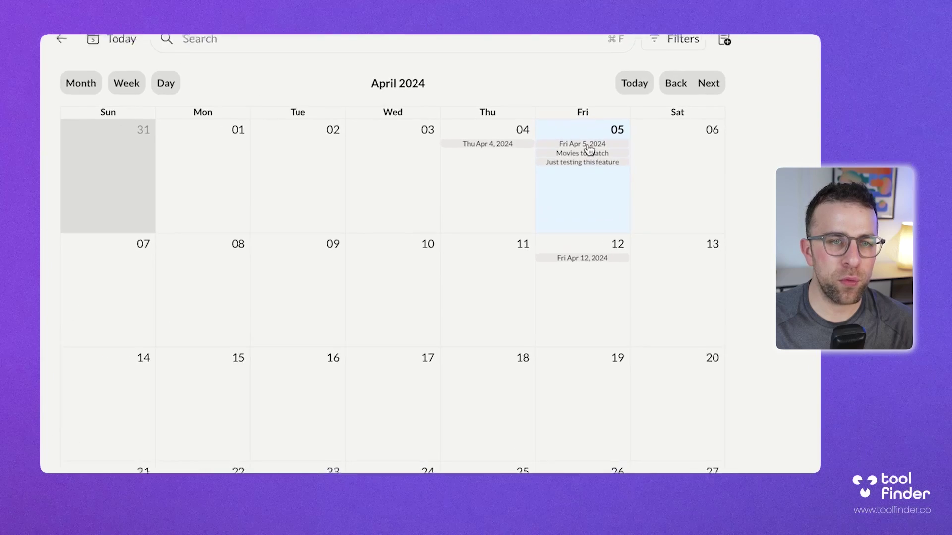
{"action": "left_click", "coordinate": [637, 161]}
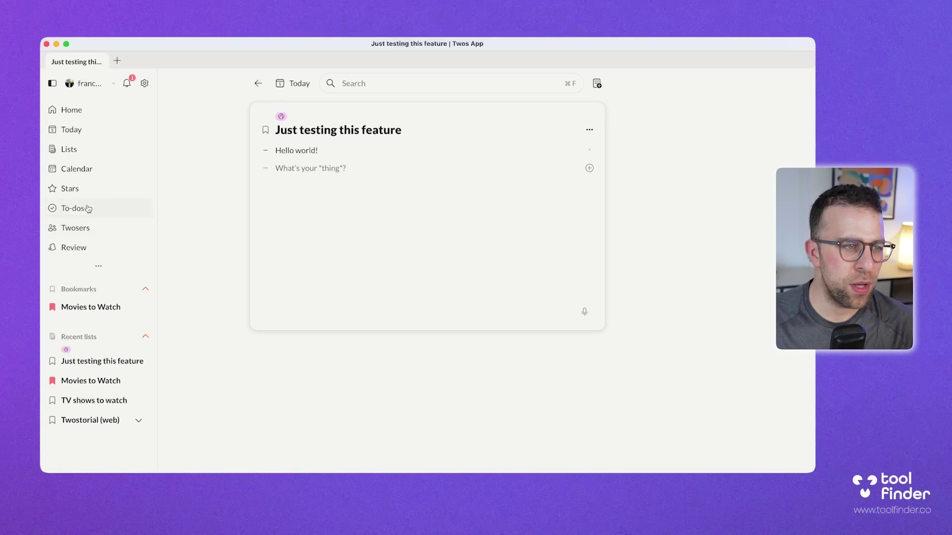
{"action": "left_click", "coordinate": [89, 170]}
- Switch the calendar to Week view and open Movies to Watch from its entry
{"action": "left_click", "coordinate": [244, 114]}
{"action": "scroll", "coordinate": [426, 223], "scroll_direction": "down", "scroll_amount": 3}
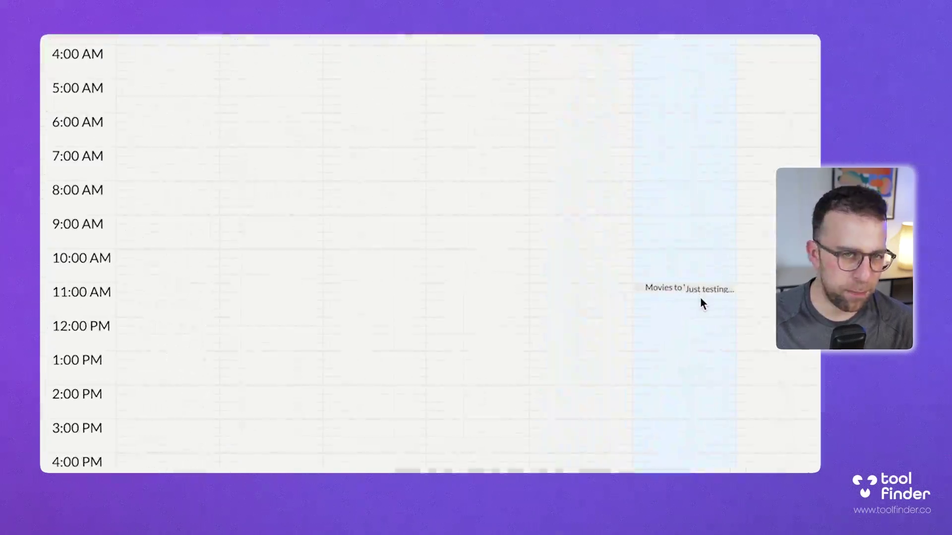
{"action": "left_click", "coordinate": [697, 293]}
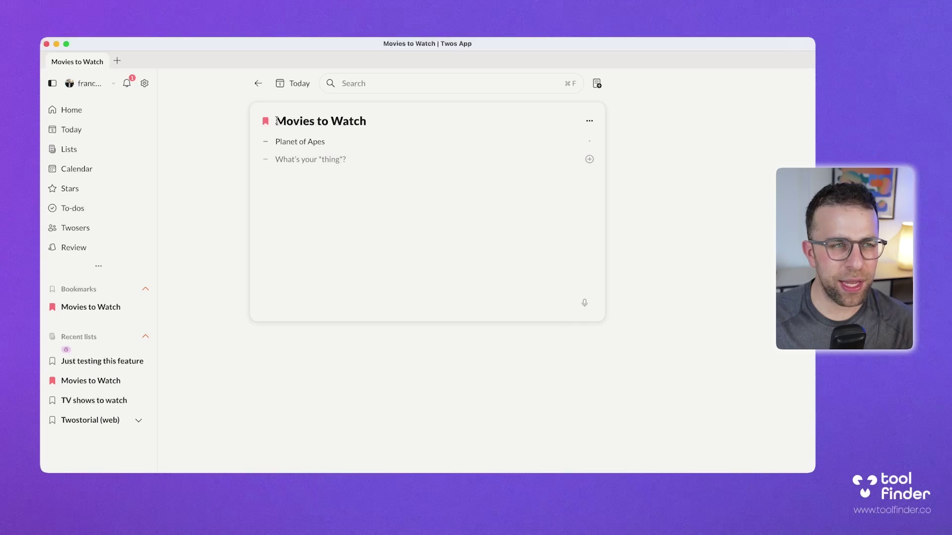
{"action": "key", "text": "super+bracketleft"}
{"action": "scroll", "coordinate": [499, 308], "scroll_direction": "down", "scroll_amount": 3}
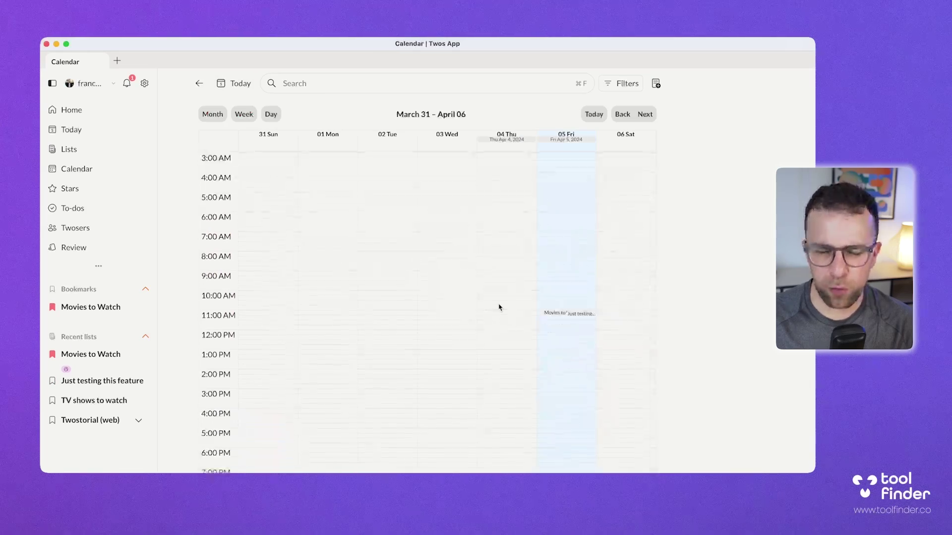
- Switch to Day view, open the Fri, Apr 5 day page, and return to April 2024
{"action": "left_click", "coordinate": [268, 117]}
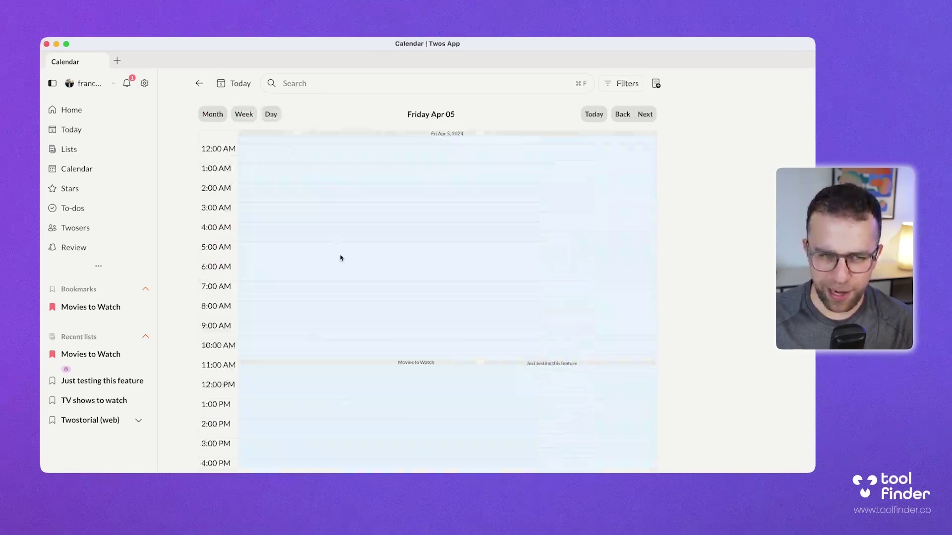
{"action": "scroll", "coordinate": [380, 334], "scroll_direction": "down", "scroll_amount": 3}
{"action": "left_click", "coordinate": [380, 361]}
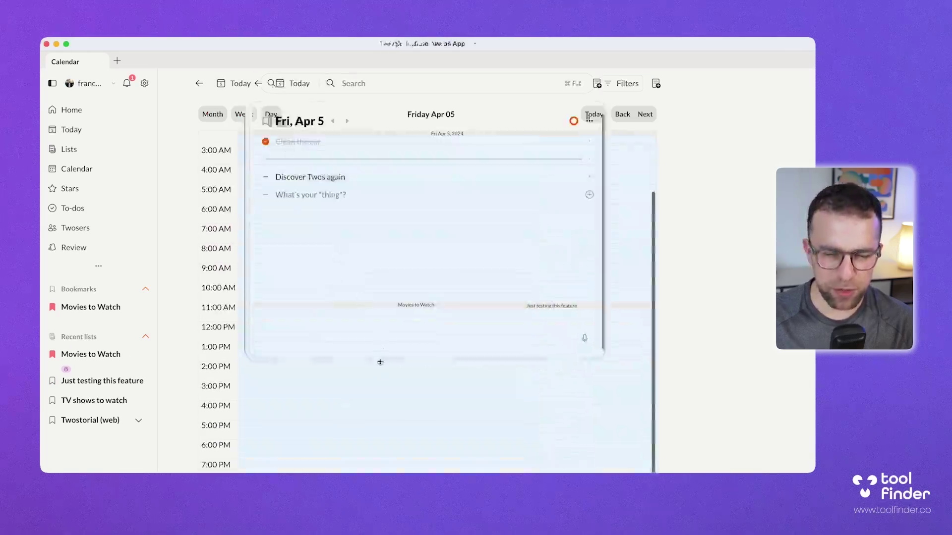
{"action": "left_click", "coordinate": [258, 83]}
{"action": "left_click", "coordinate": [213, 114]}
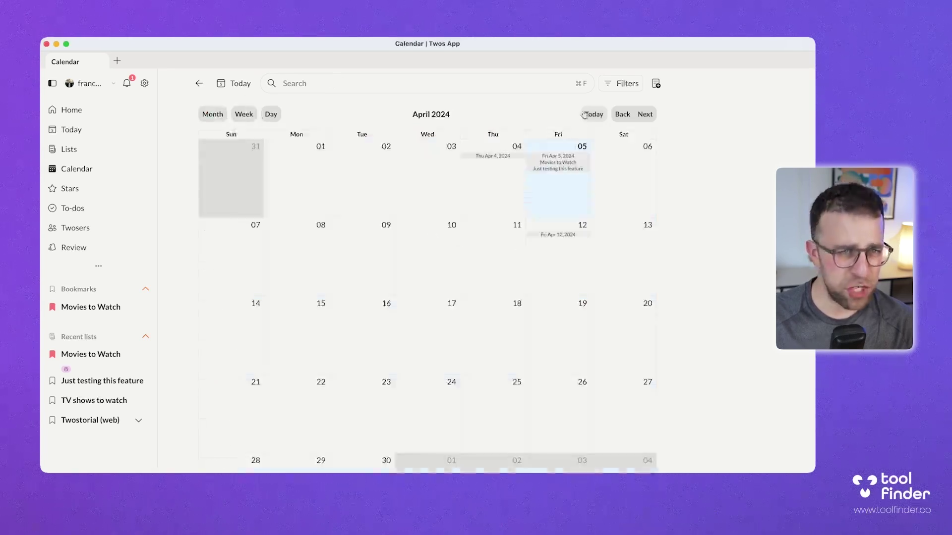
- Check and close the calendar's Filters, then go to the empty Stars page
{"action": "left_click", "coordinate": [622, 85]}
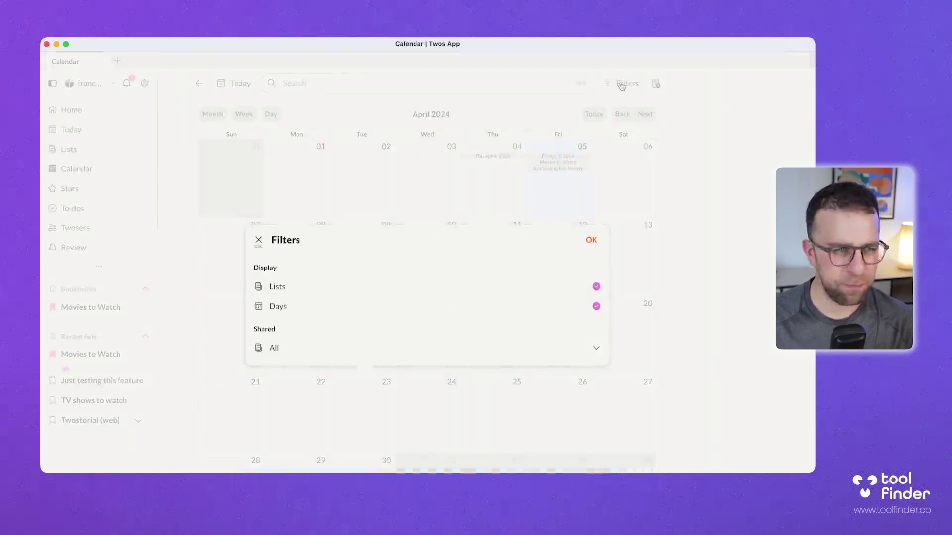
{"action": "left_click", "coordinate": [623, 187]}
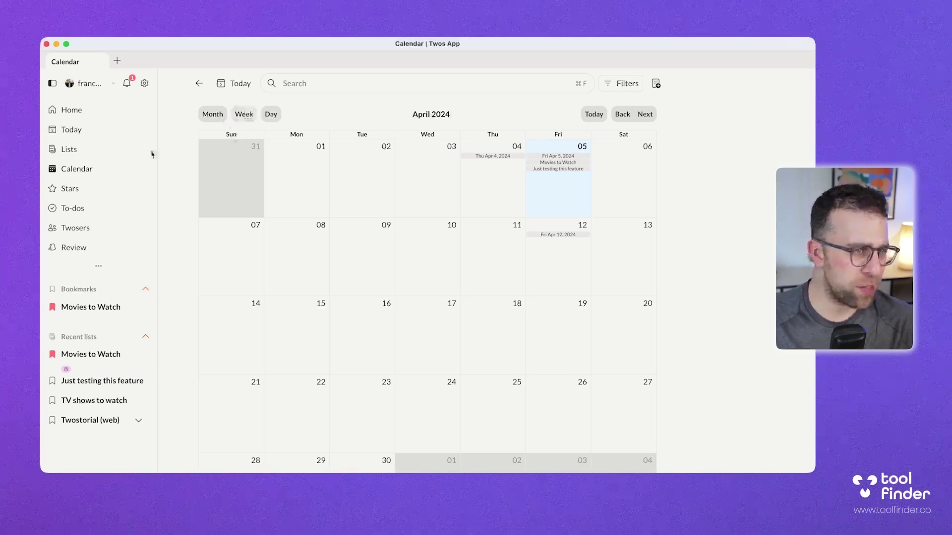
{"action": "left_click", "coordinate": [117, 190]}
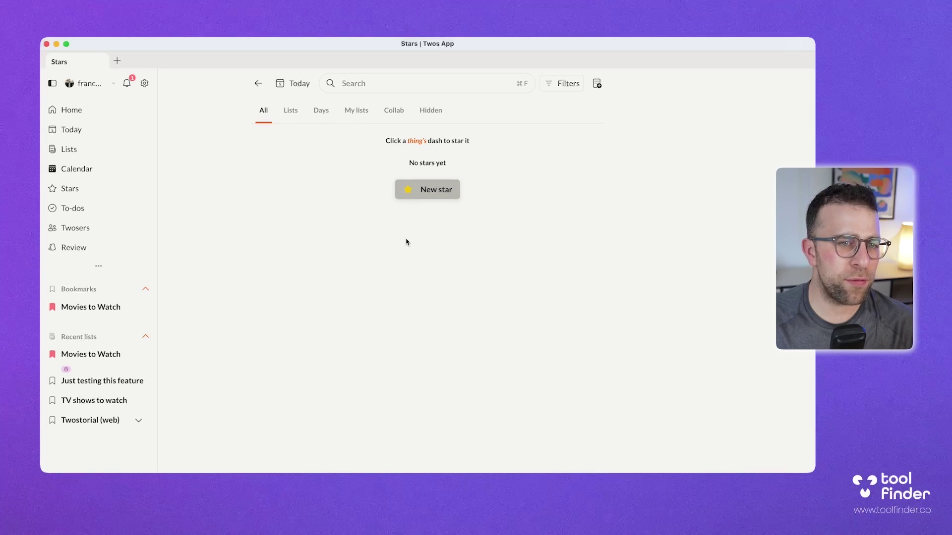
- Star the 'Discover Twos again' item on Fri, Apr 5 and confirm it appears under Stars
{"action": "left_click", "coordinate": [114, 135]}
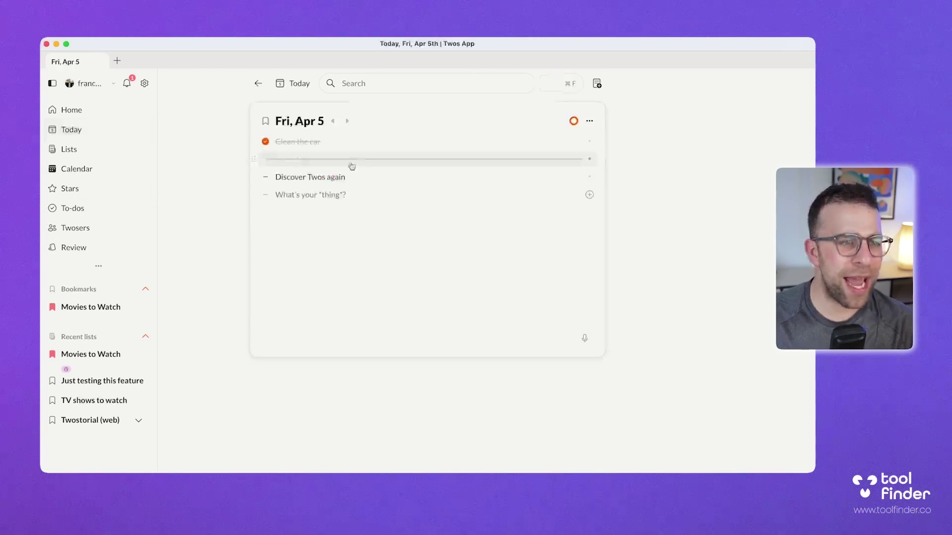
{"action": "left_click", "coordinate": [256, 177]}
{"action": "left_click", "coordinate": [297, 233]}
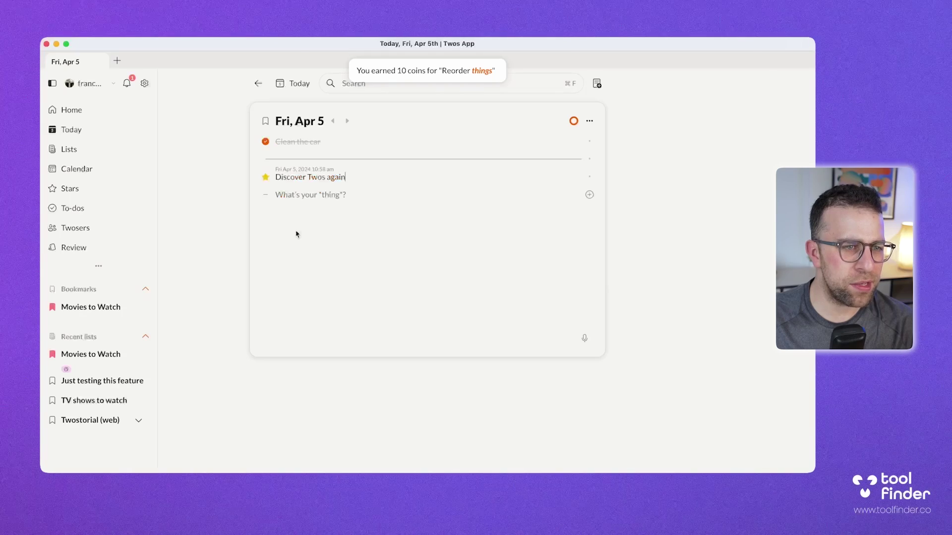
{"action": "key", "text": "super+shift+s"}
{"action": "left_click", "coordinate": [259, 177]}
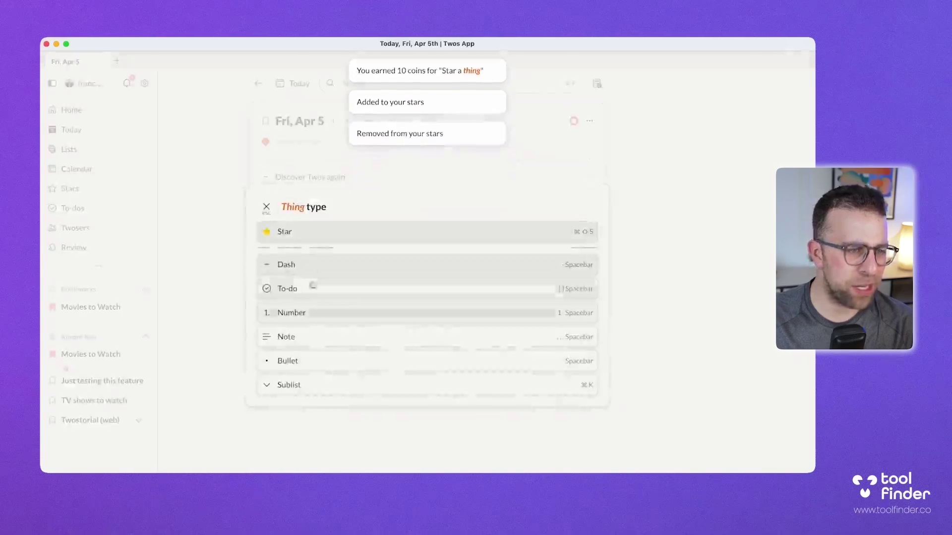
{"action": "left_click", "coordinate": [266, 234]}
{"action": "left_click", "coordinate": [107, 190]}
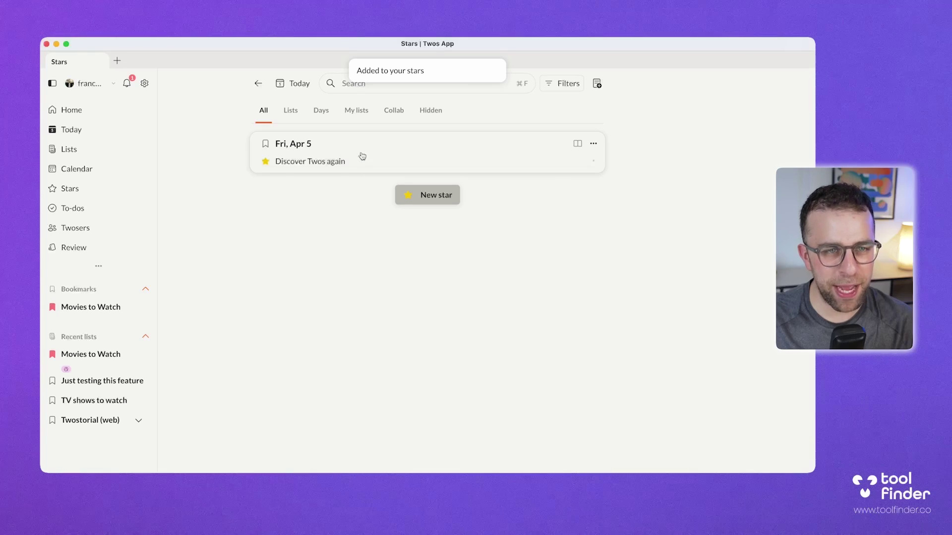
{"action": "left_click", "coordinate": [104, 211]}
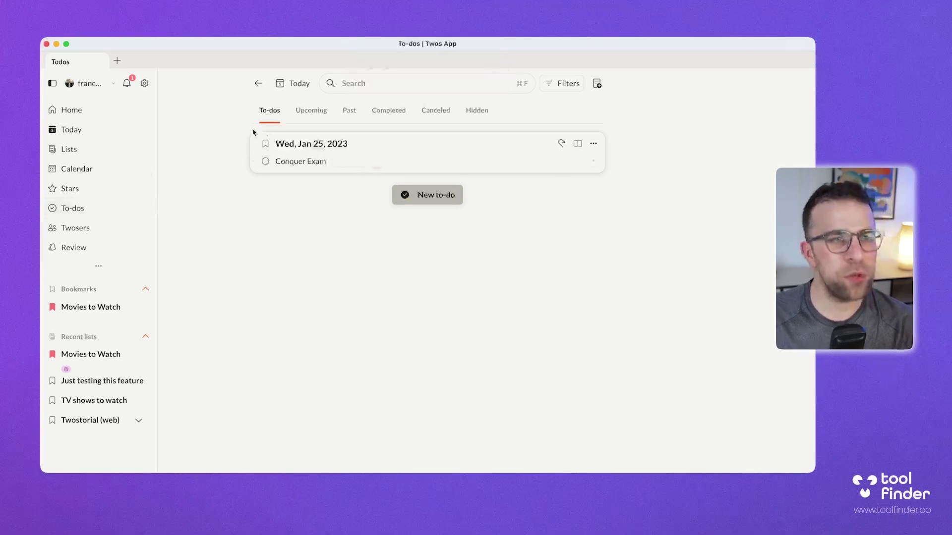
- Add a 'Taxes' to-do to the Fri, Apr 12 list
{"action": "left_click", "coordinate": [305, 121]}
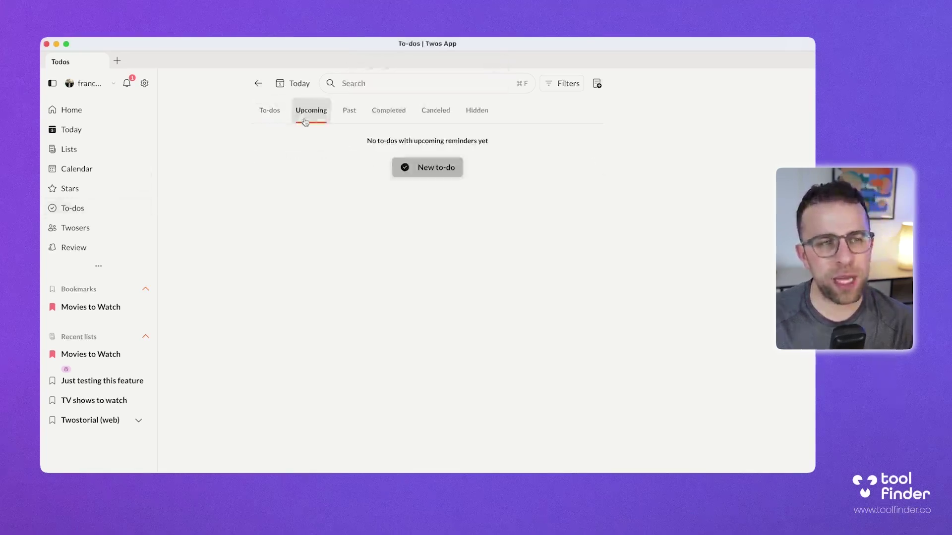
{"action": "left_click", "coordinate": [95, 152]}
{"action": "left_click", "coordinate": [358, 293]}
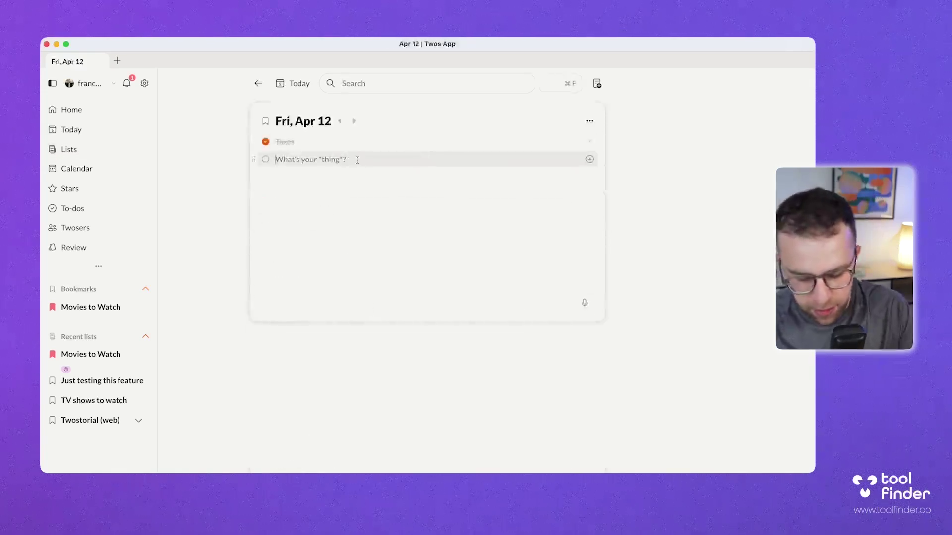
{"action": "type", "text": "("}
{"action": "key", "text": "BackSpace"}
{"action": "key", "text": "BackSpace"}
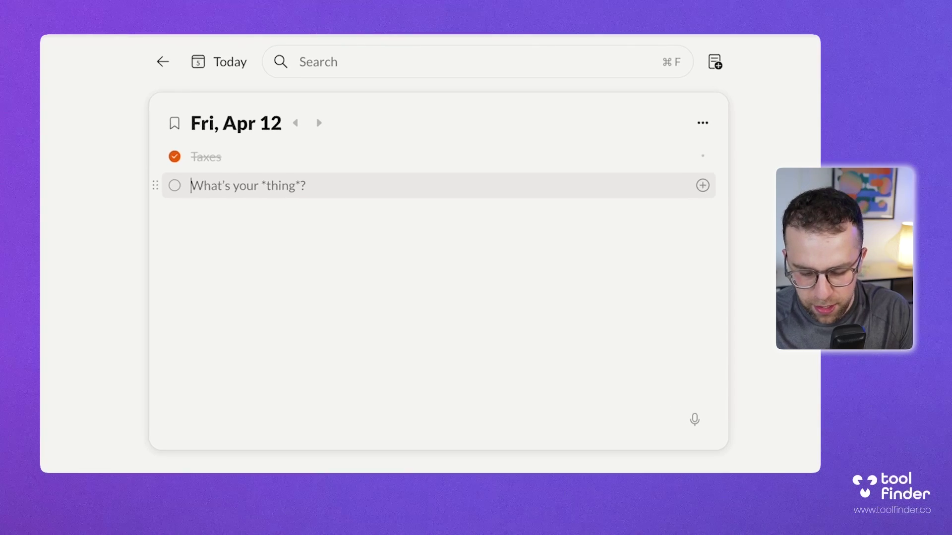
{"action": "type", "text": "T"}
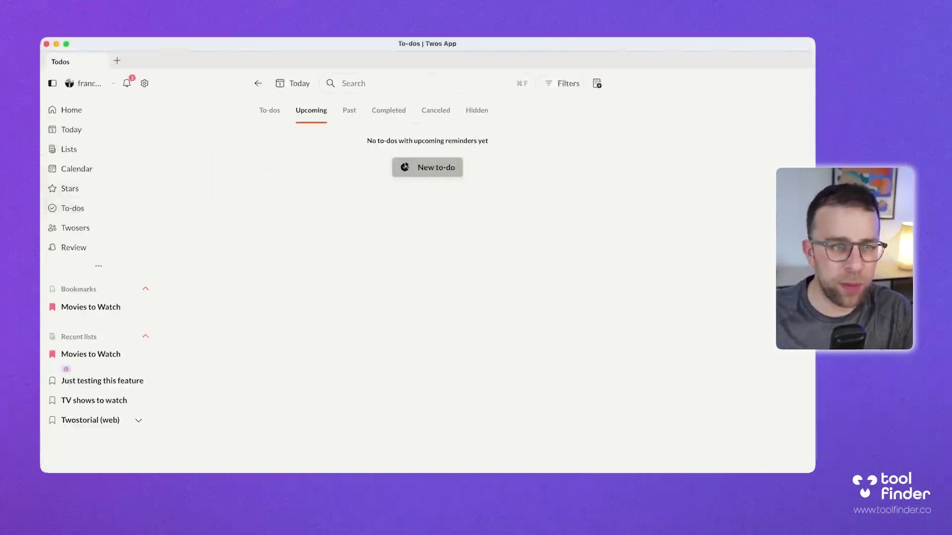
- Return to To-dos and switch between the To-dos and Upcoming tabs to find Taxes
{"action": "left_click", "coordinate": [99, 151]}
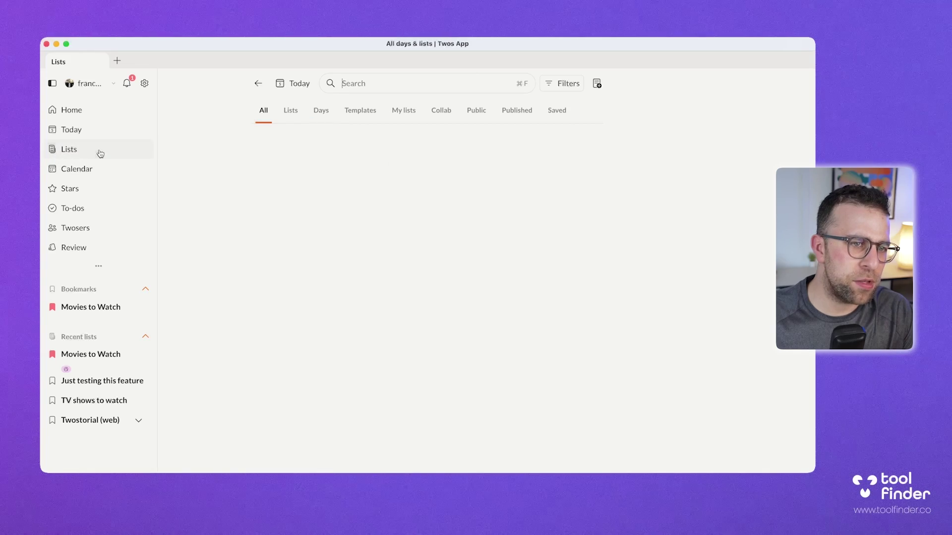
{"action": "left_click", "coordinate": [113, 209]}
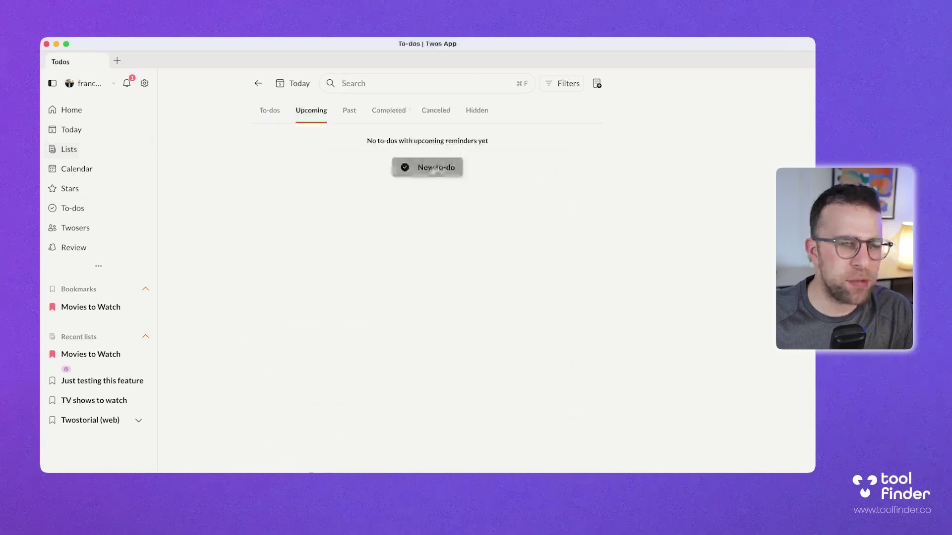
{"action": "left_click", "coordinate": [265, 119]}
{"action": "left_click", "coordinate": [309, 120]}
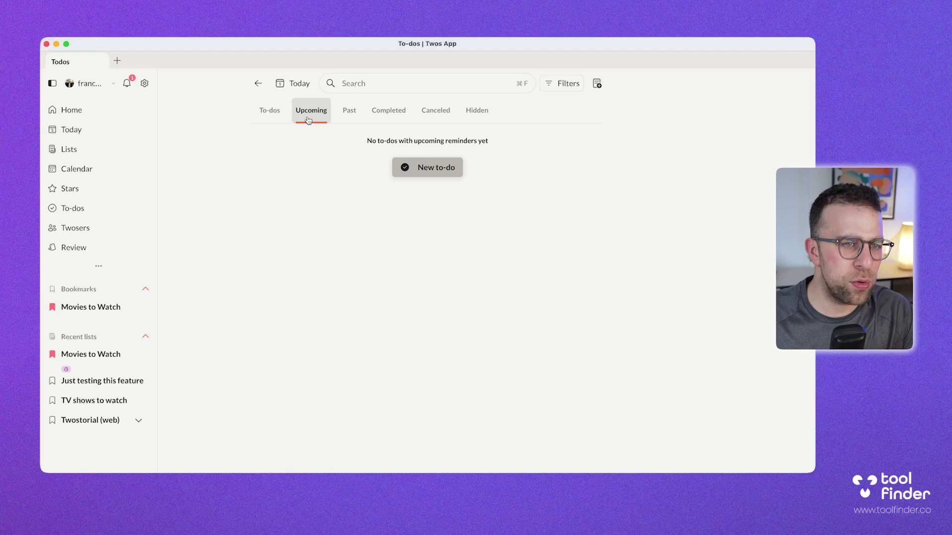
{"action": "left_click", "coordinate": [271, 116]}
{"action": "left_click", "coordinate": [308, 117]}
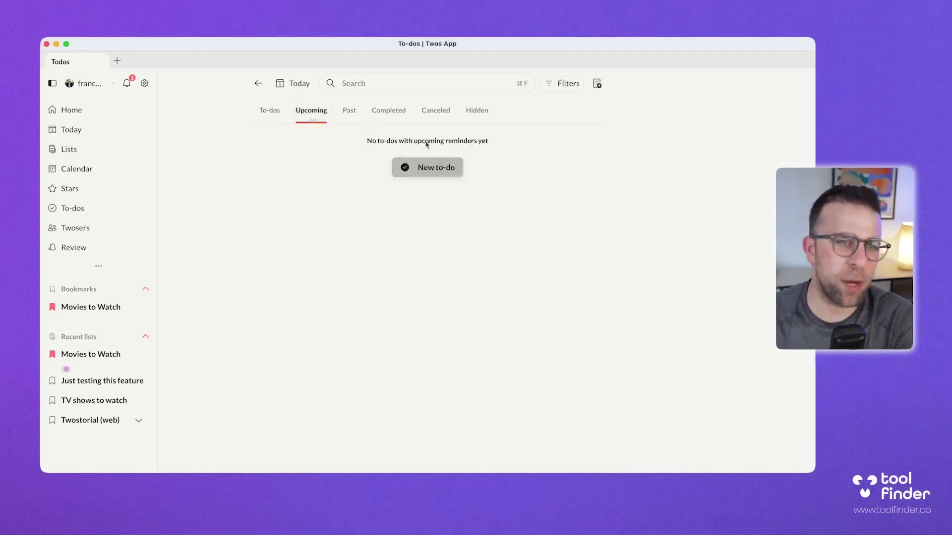
{"action": "left_click", "coordinate": [271, 113]}
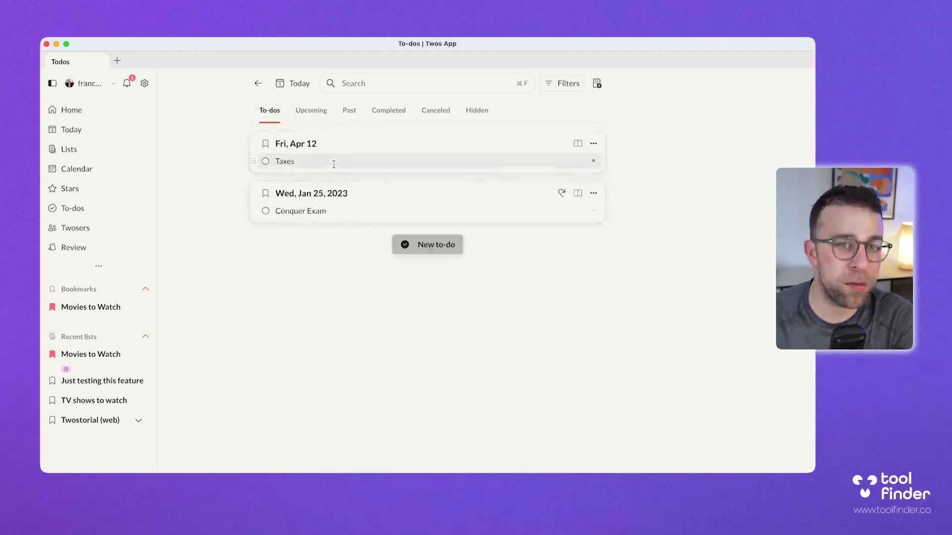
- Save an 11:20 AM reminder for April 11 on the Taxes to-do and check Upcoming
{"action": "left_click", "coordinate": [577, 144]}
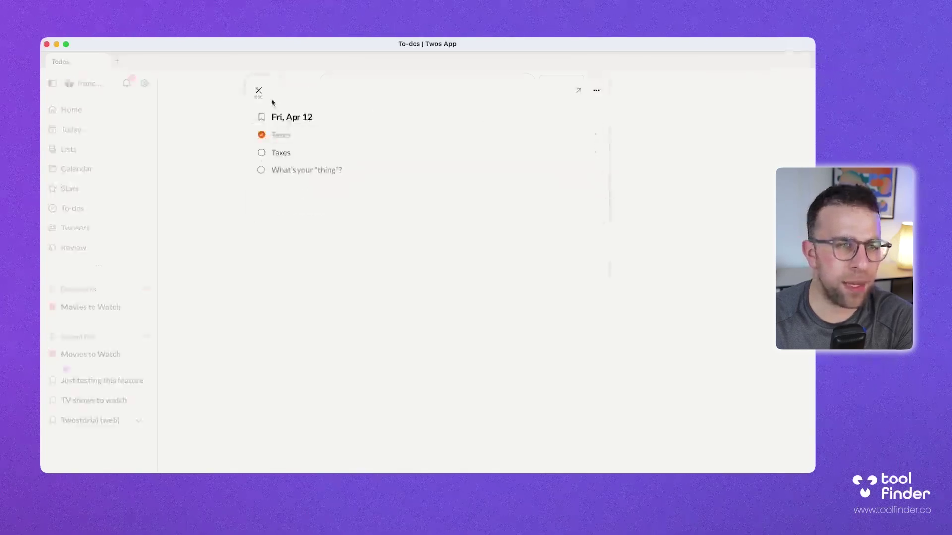
{"action": "left_click", "coordinate": [258, 91]}
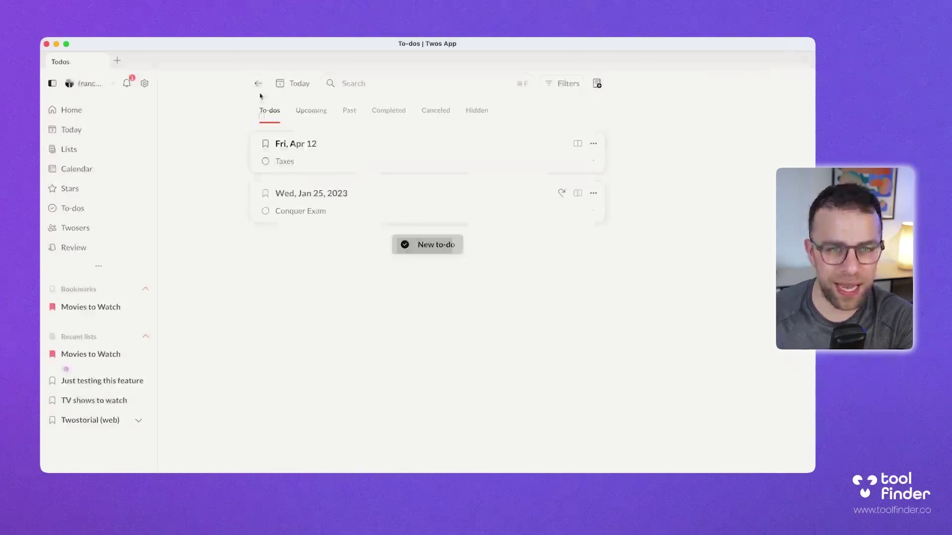
{"action": "left_click", "coordinate": [593, 160]}
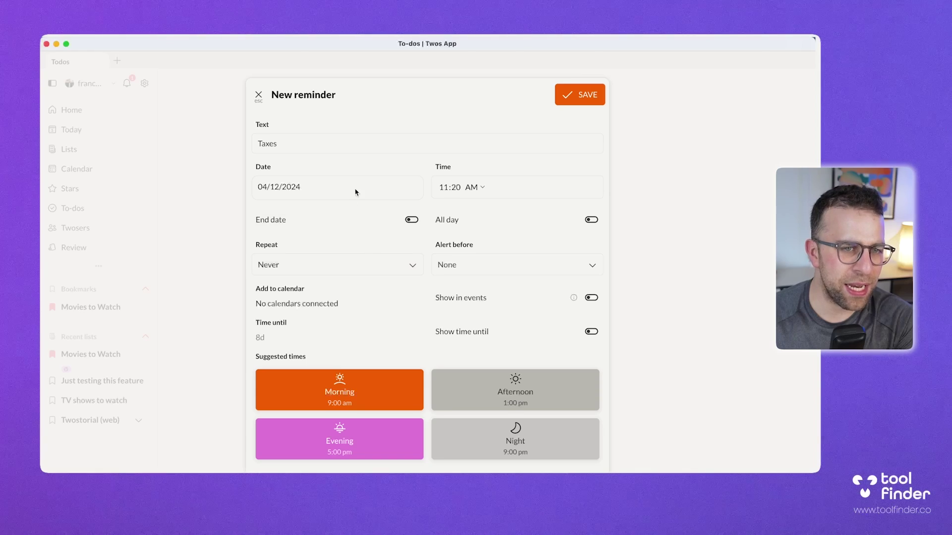
{"action": "left_click", "coordinate": [272, 186]}
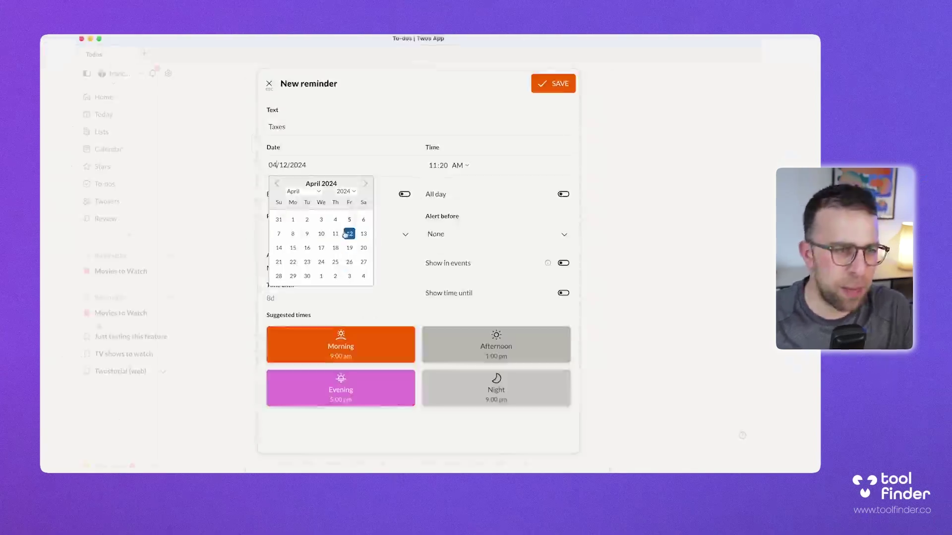
{"action": "left_click", "coordinate": [332, 264]}
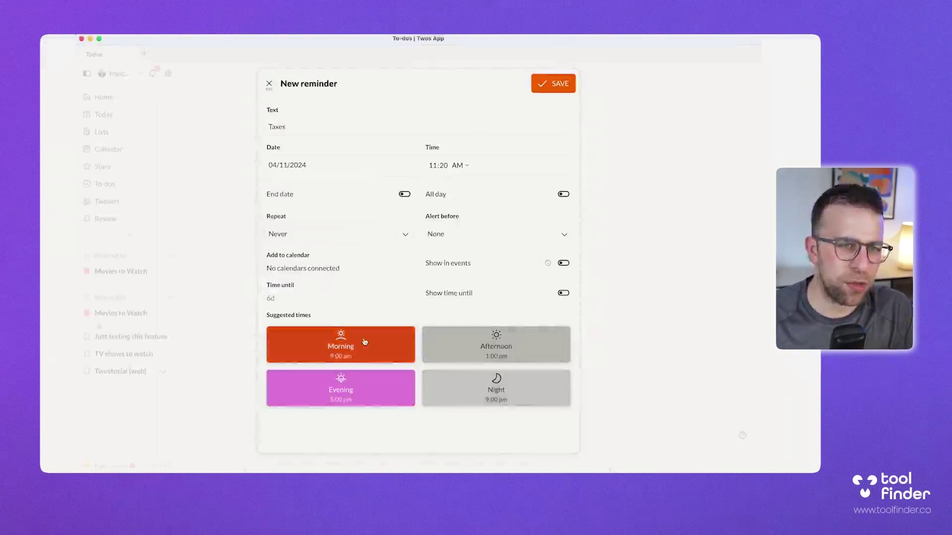
{"action": "left_click", "coordinate": [561, 85]}
{"action": "left_click", "coordinate": [315, 97]}
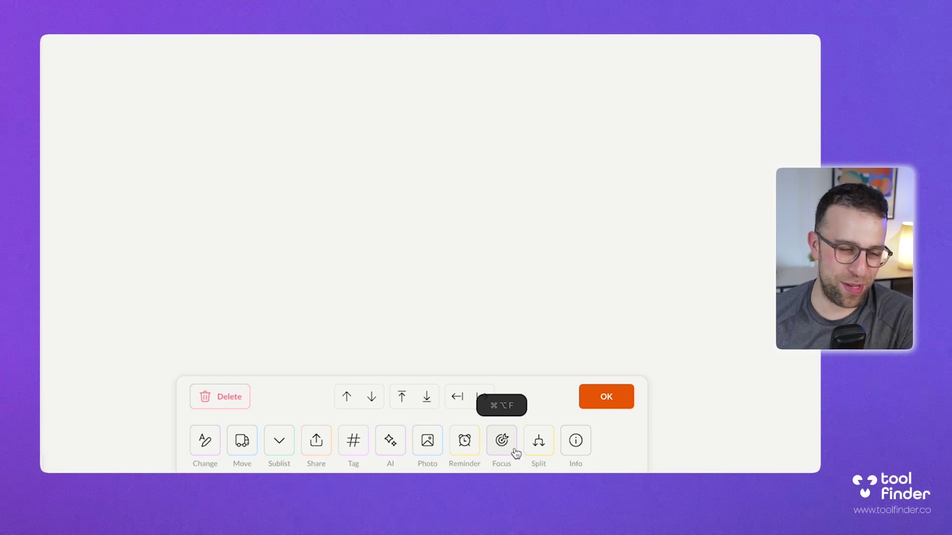
- Start a 25:00 focus session on Taxes and extend it by 5 minutes
{"action": "left_click", "coordinate": [514, 453]}
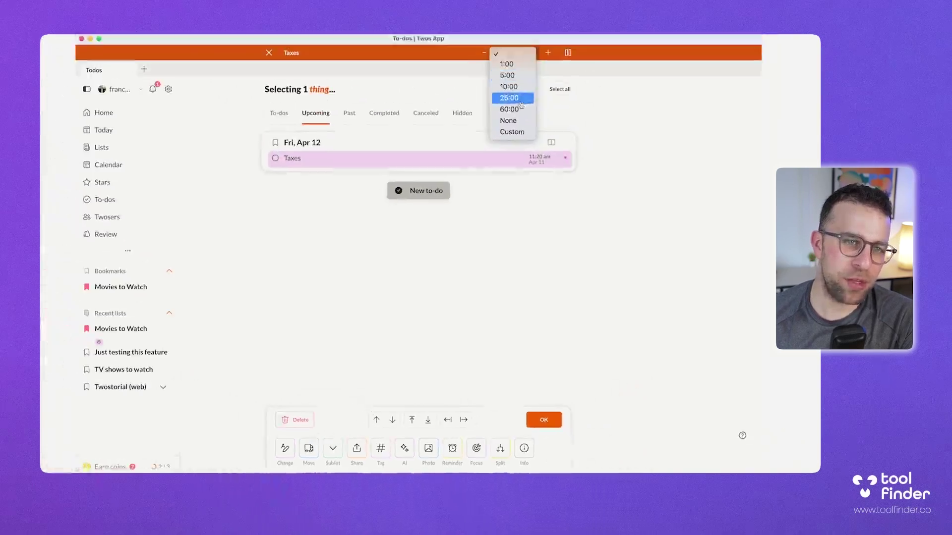
{"action": "left_click", "coordinate": [513, 98]}
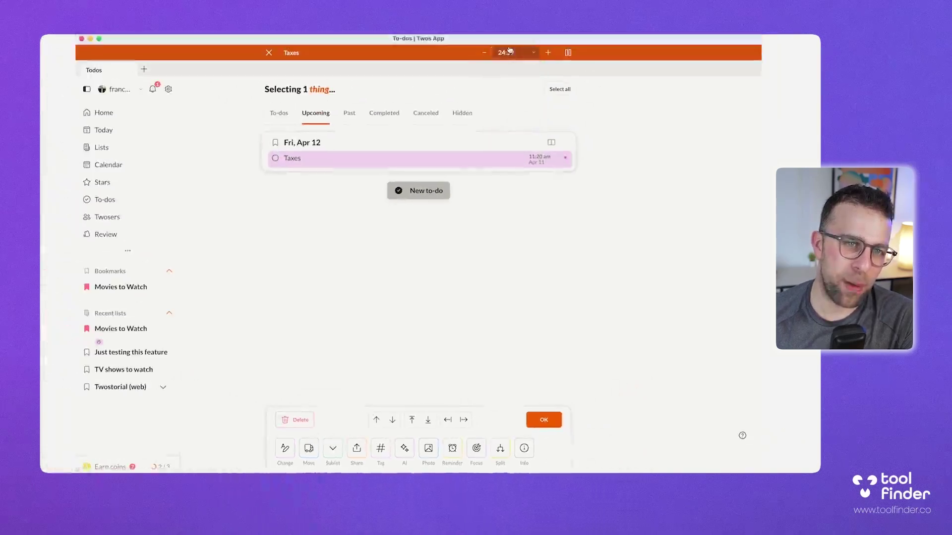
{"action": "left_click", "coordinate": [547, 52]}
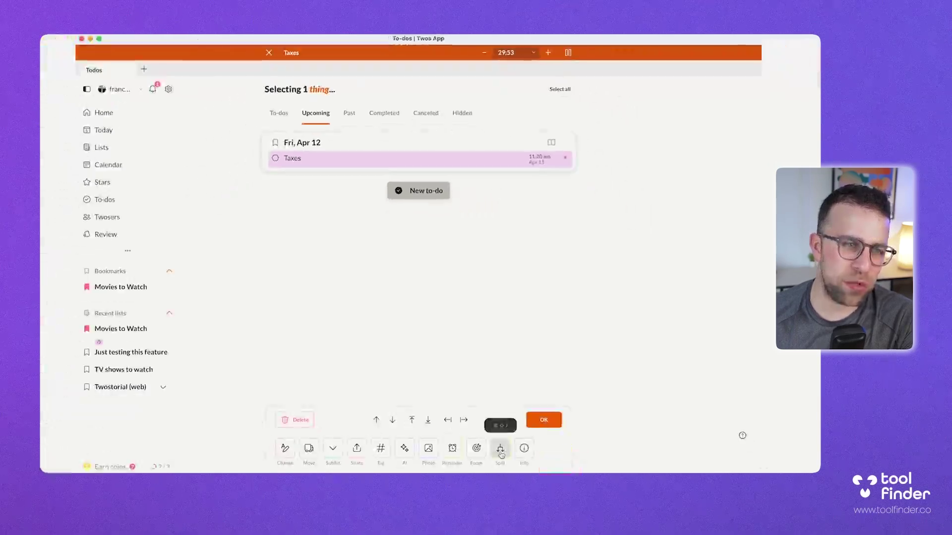
- Try splitting Taxes into parts, then cancel and reselect the to-do
{"action": "left_click", "coordinate": [500, 451]}
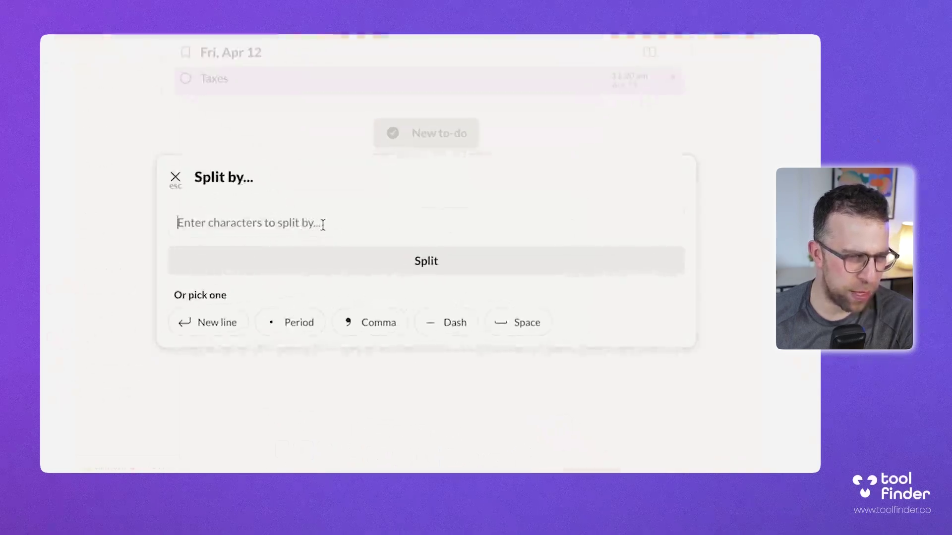
{"action": "type", "text": "period"}
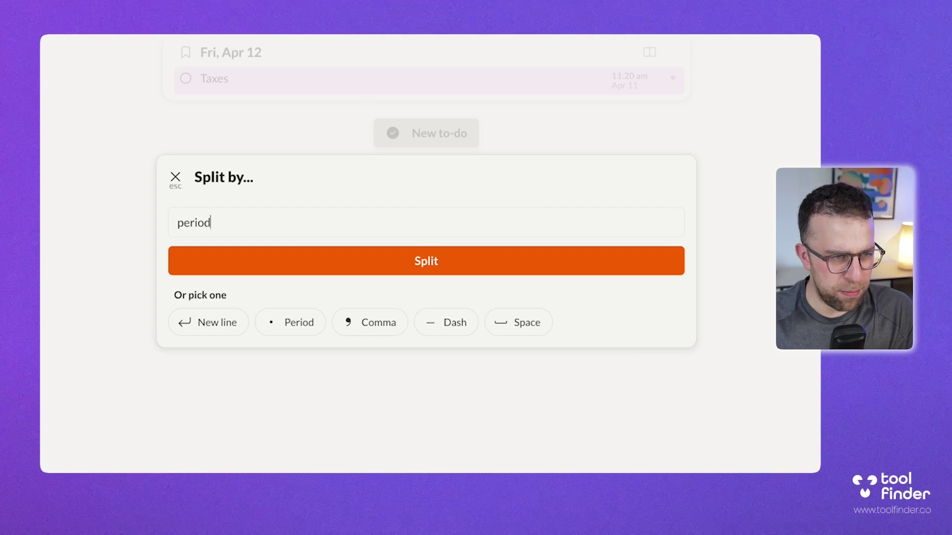
{"action": "key", "text": "Return"}
{"action": "key", "text": "Escape"}
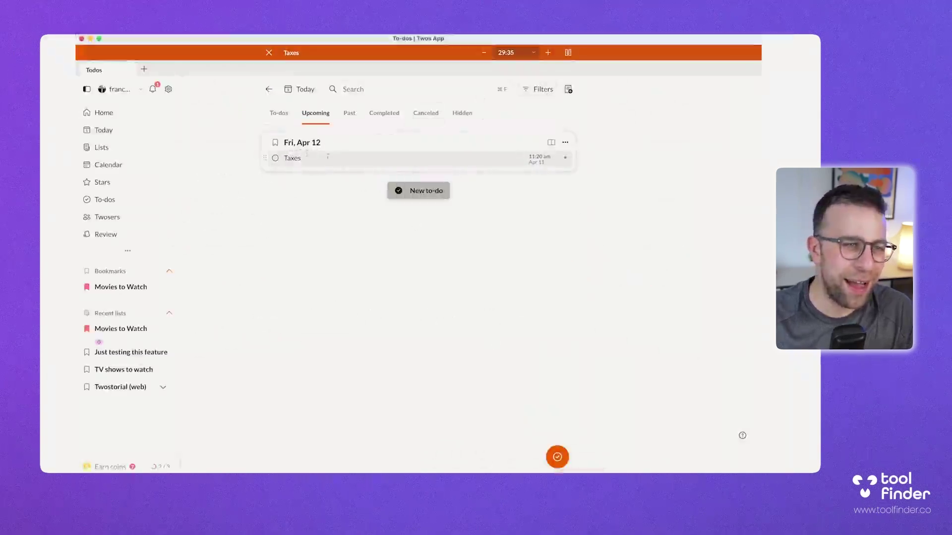
{"action": "key", "text": "Escape"}
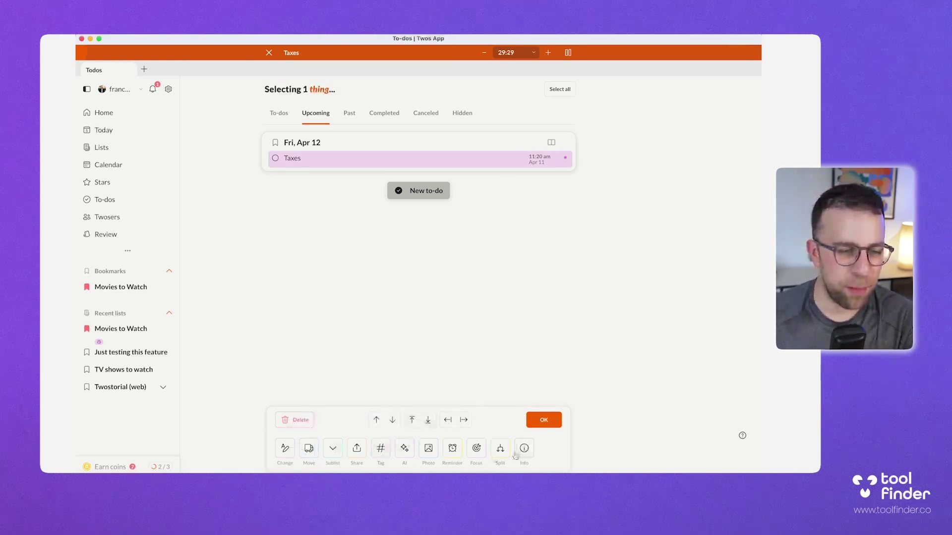
- Replace the Taxes to-do on Fri, Apr 12 with its seven AI-generated tax subtasks
{"action": "left_click", "coordinate": [404, 448]}
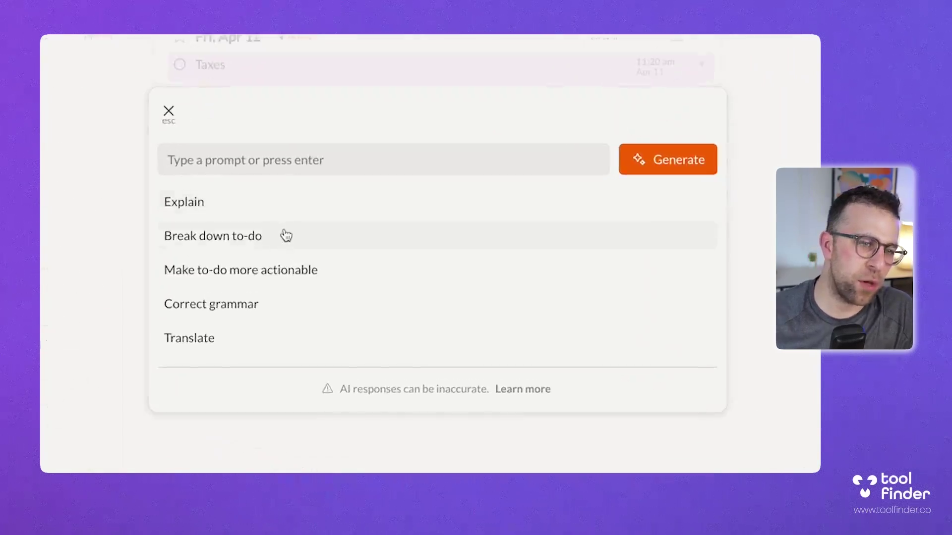
{"action": "left_click", "coordinate": [286, 236]}
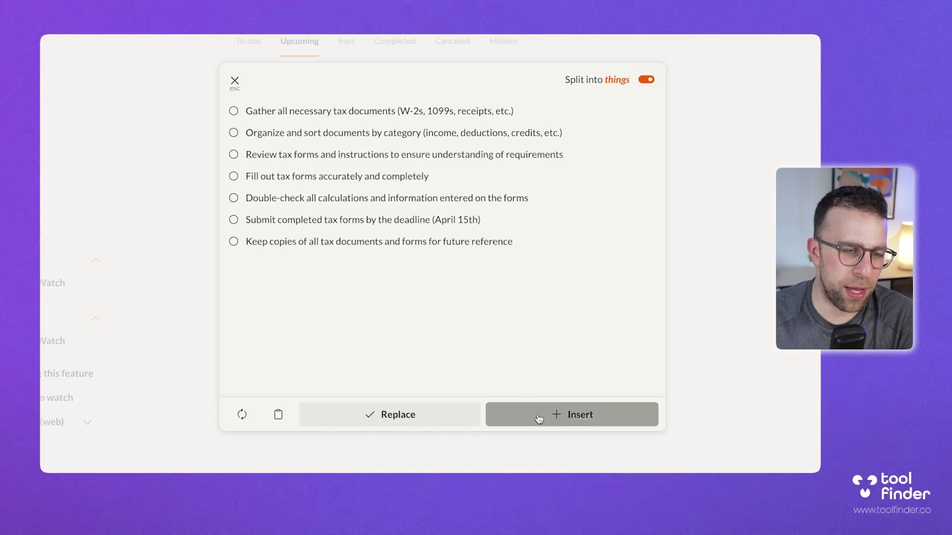
{"action": "left_click", "coordinate": [460, 418]}
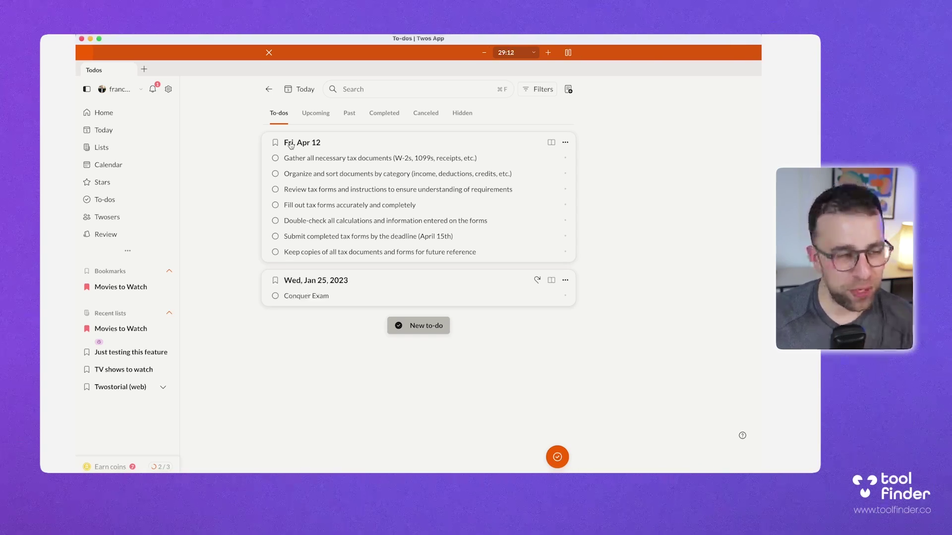
- Browse the Completed, Canceled and Past reminder to-do tabs
{"action": "left_click", "coordinate": [384, 113]}
{"action": "left_click", "coordinate": [419, 122]}
{"action": "left_click", "coordinate": [384, 113]}
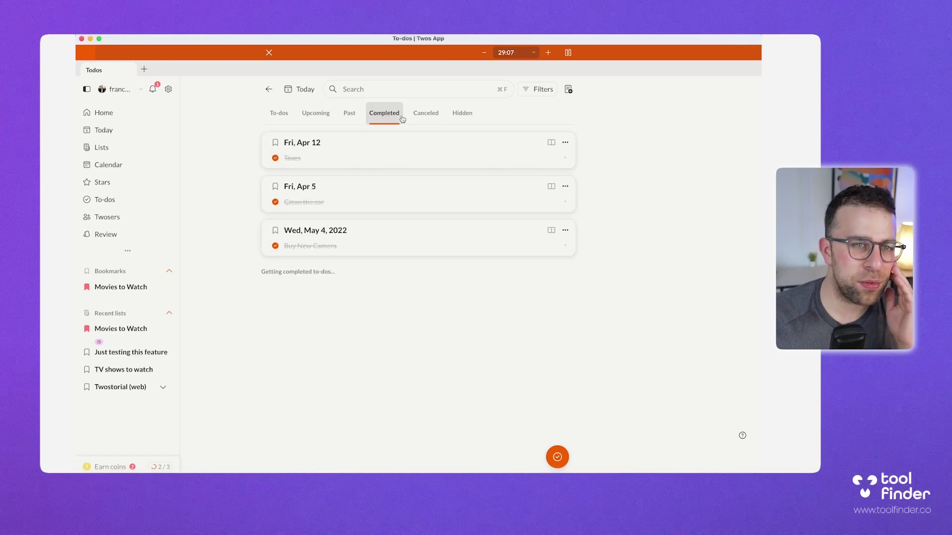
{"action": "left_click", "coordinate": [426, 113]}
{"action": "left_click", "coordinate": [384, 113]}
{"action": "left_click", "coordinate": [350, 113]}
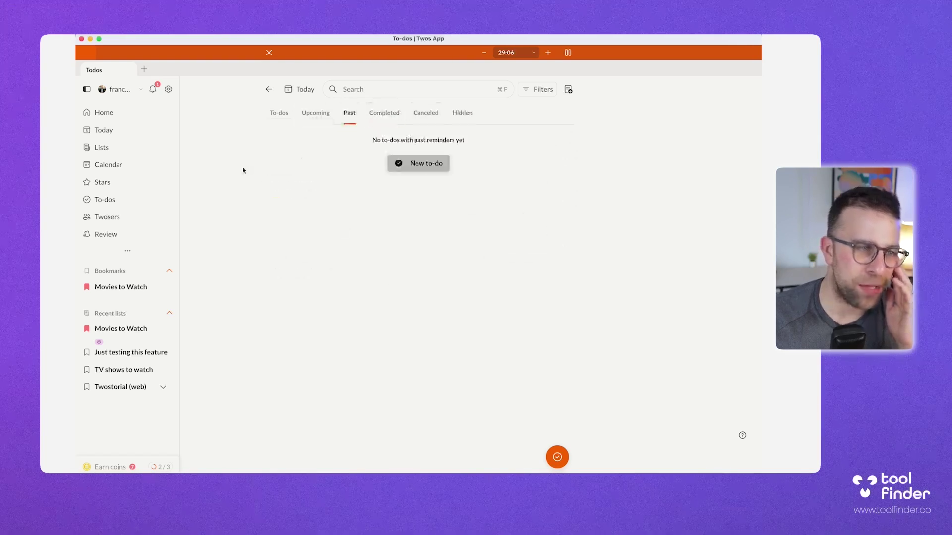
- Look through the Twosers page's Followers and World user lists
{"action": "left_click", "coordinate": [137, 214]}
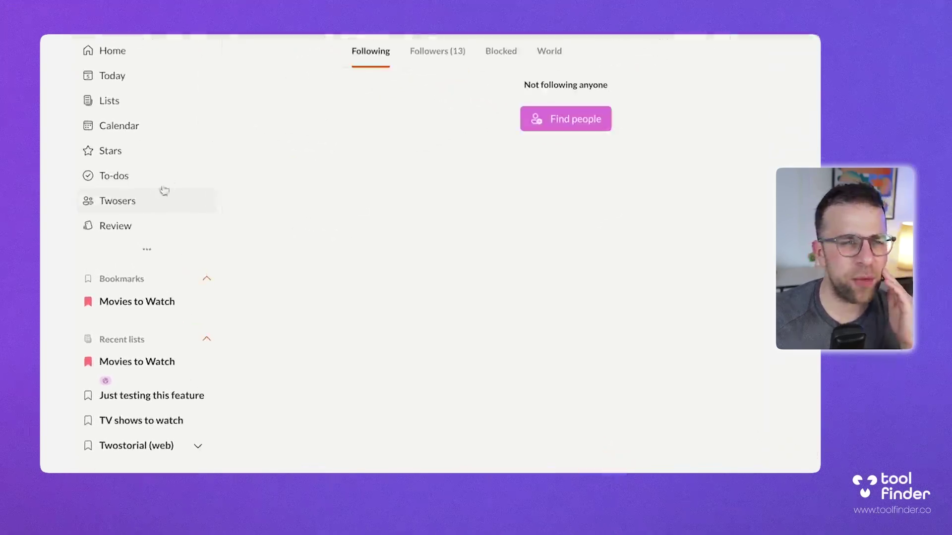
{"action": "left_click", "coordinate": [447, 51]}
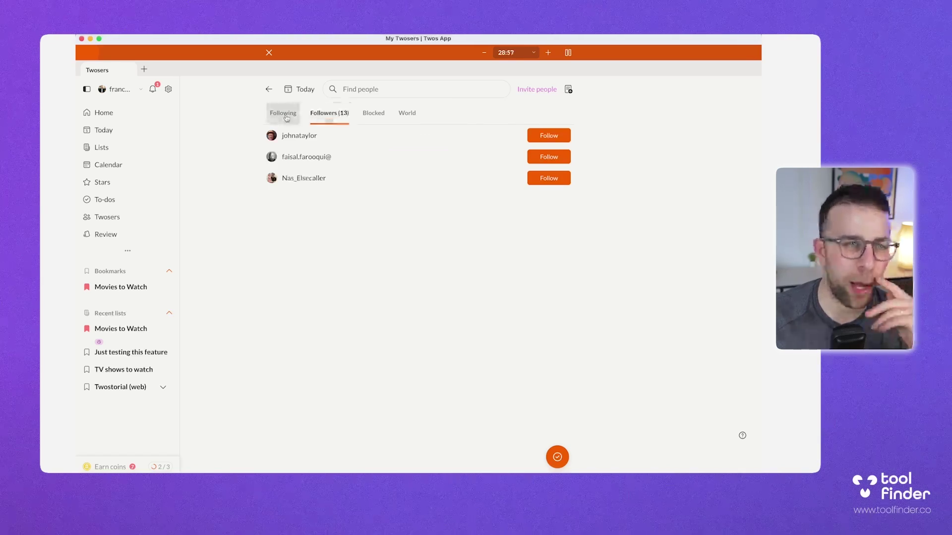
{"action": "left_click", "coordinate": [407, 113]}
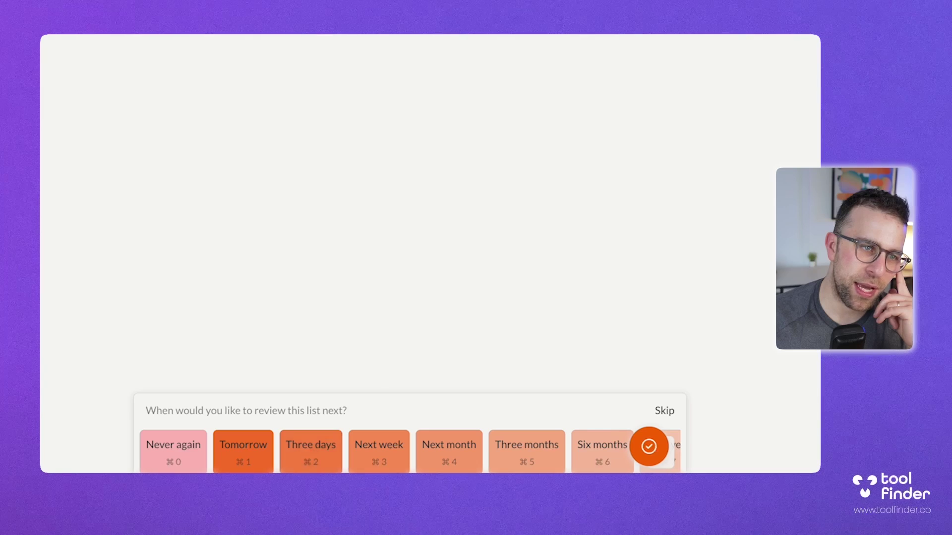
- Schedule the Apr 4 list for review tomorrow and the Jan 25 list in six months
{"action": "left_click", "coordinate": [312, 456]}
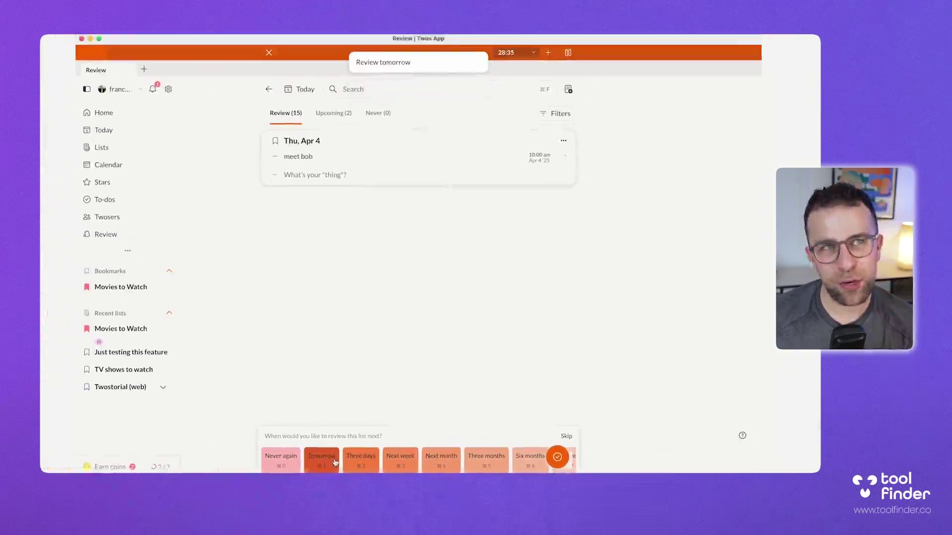
{"action": "left_click", "coordinate": [319, 463]}
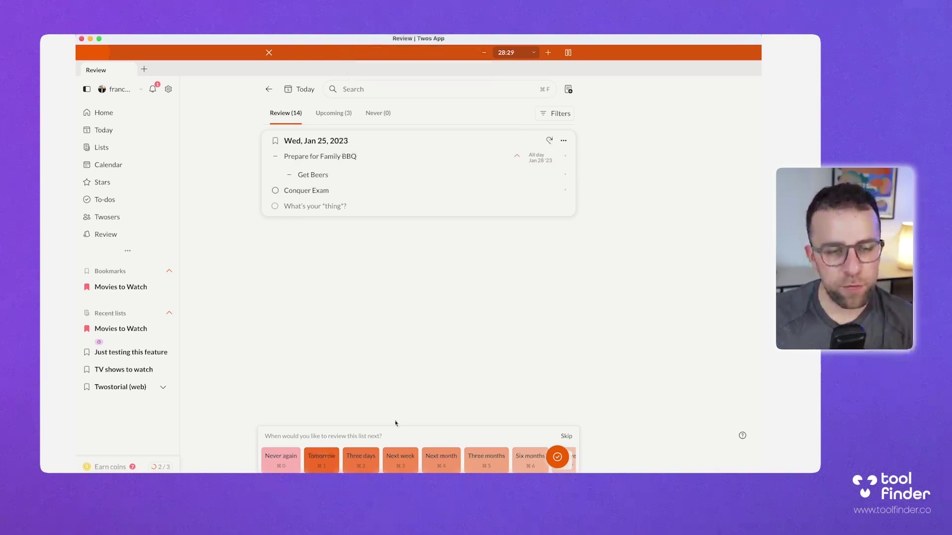
{"action": "scroll", "coordinate": [418, 462], "scroll_direction": "right", "scroll_amount": 5}
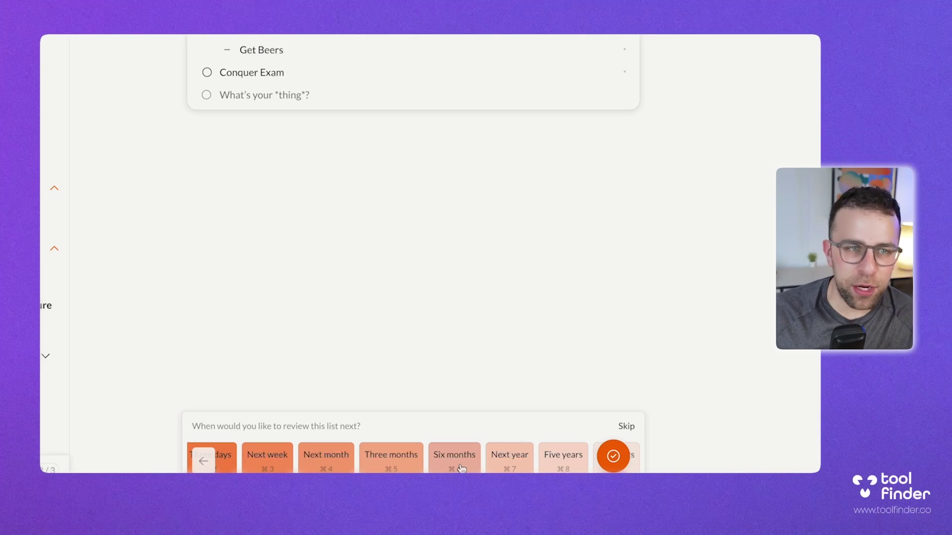
{"action": "scroll", "coordinate": [461, 468], "scroll_direction": "down", "scroll_amount": 2}
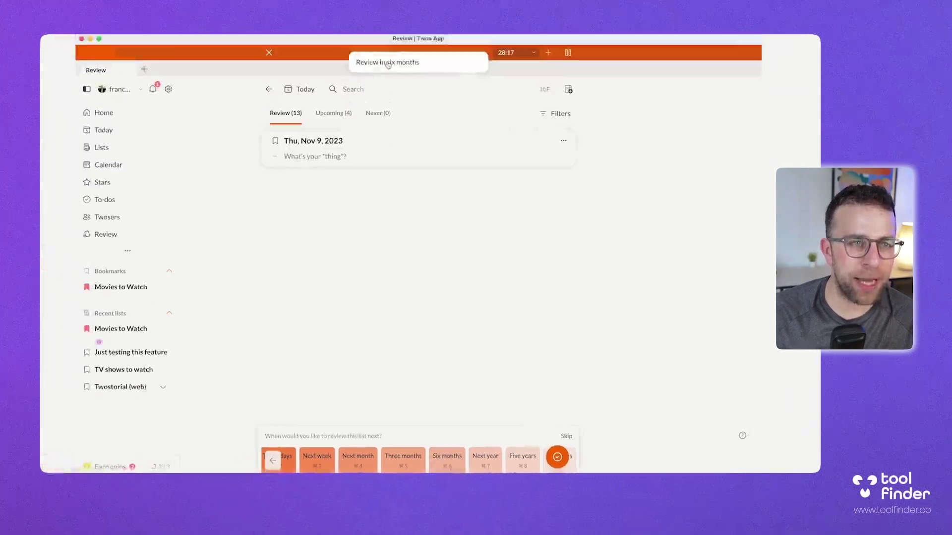
- Check the Upcoming and Never review tabs, return to due lists, and bring up More views
{"action": "left_click", "coordinate": [320, 114]}
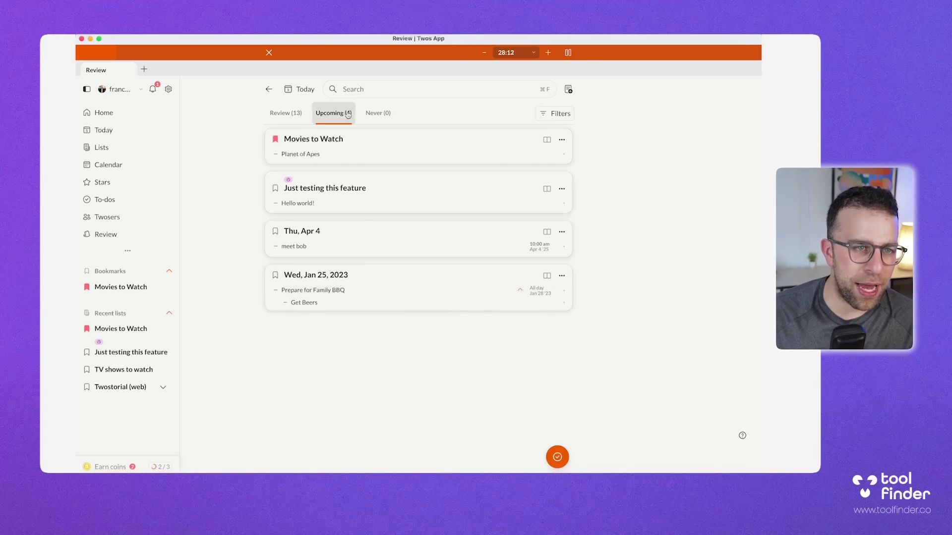
{"action": "left_click", "coordinate": [381, 114]}
{"action": "left_click", "coordinate": [333, 113]}
{"action": "left_click", "coordinate": [286, 113]}
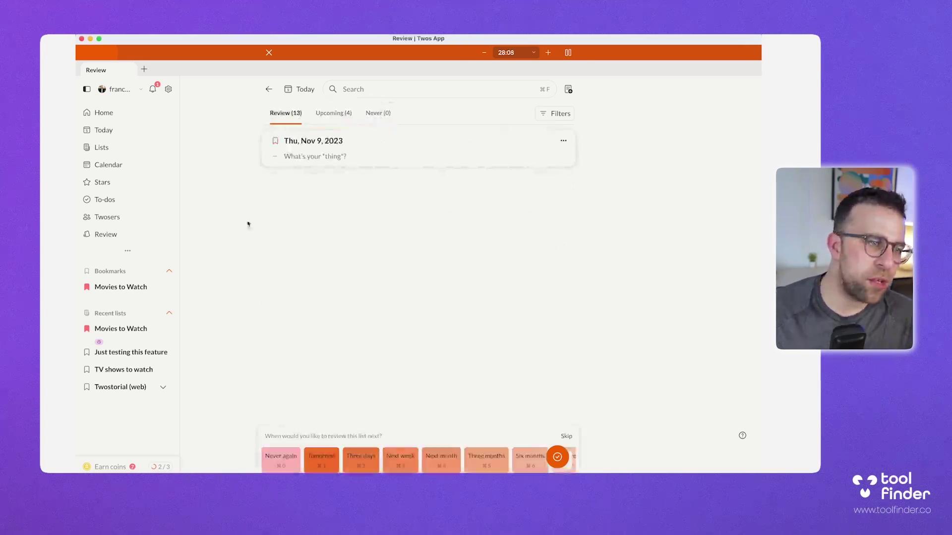
{"action": "left_click", "coordinate": [128, 251]}
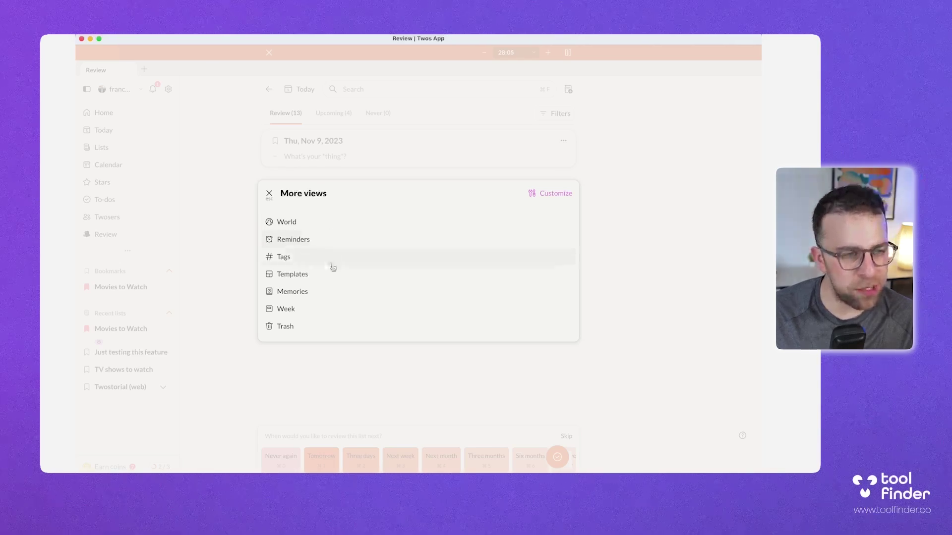
- View Memories, the Week 15 - 2024 view and the April 2024 calendar, then reopen More views
{"action": "left_click", "coordinate": [333, 291]}
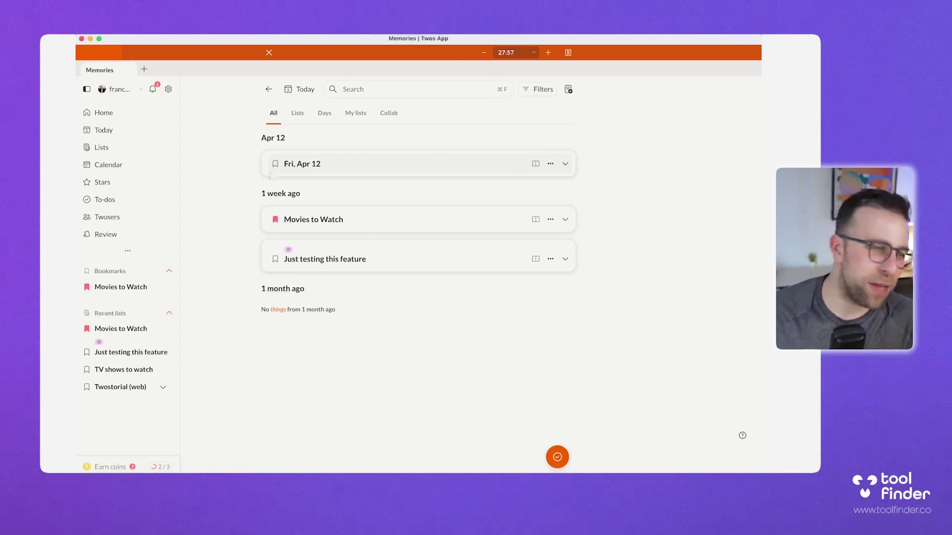
{"action": "left_click", "coordinate": [127, 250]}
{"action": "left_click", "coordinate": [278, 308]}
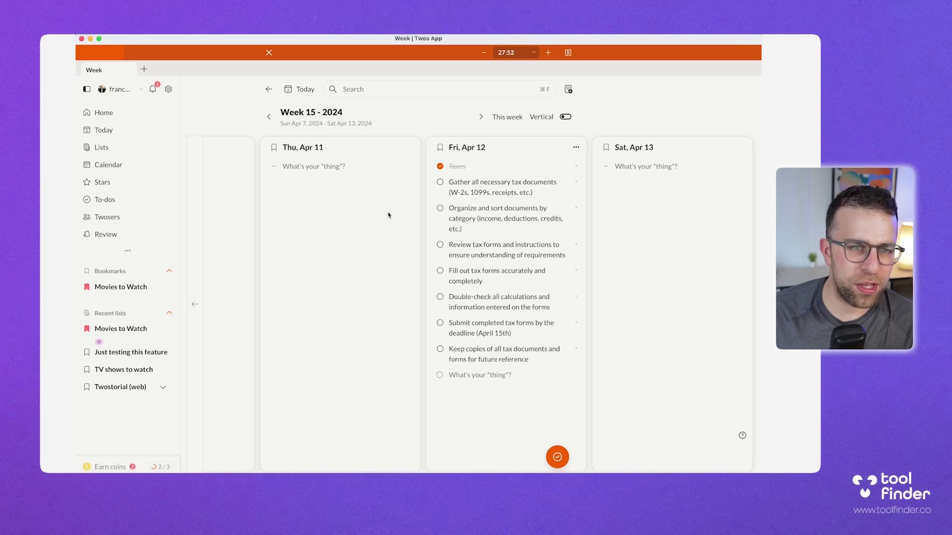
{"action": "scroll", "coordinate": [392, 218], "scroll_direction": "left", "scroll_amount": 5}
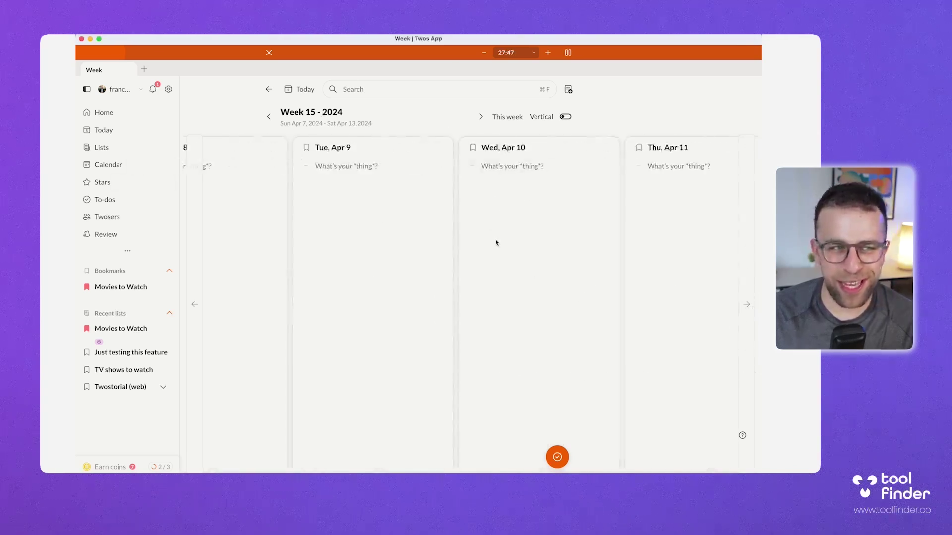
{"action": "left_click", "coordinate": [109, 166]}
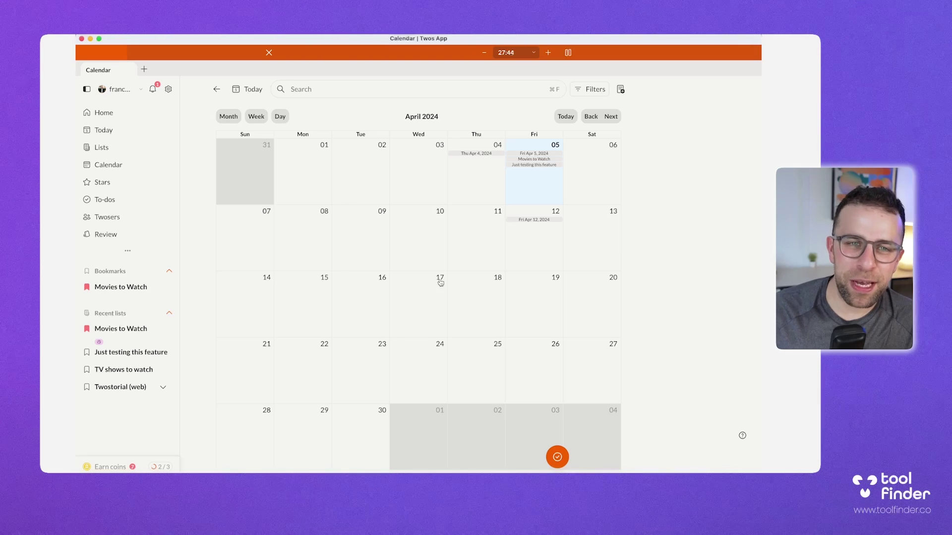
{"action": "left_click", "coordinate": [129, 250]}
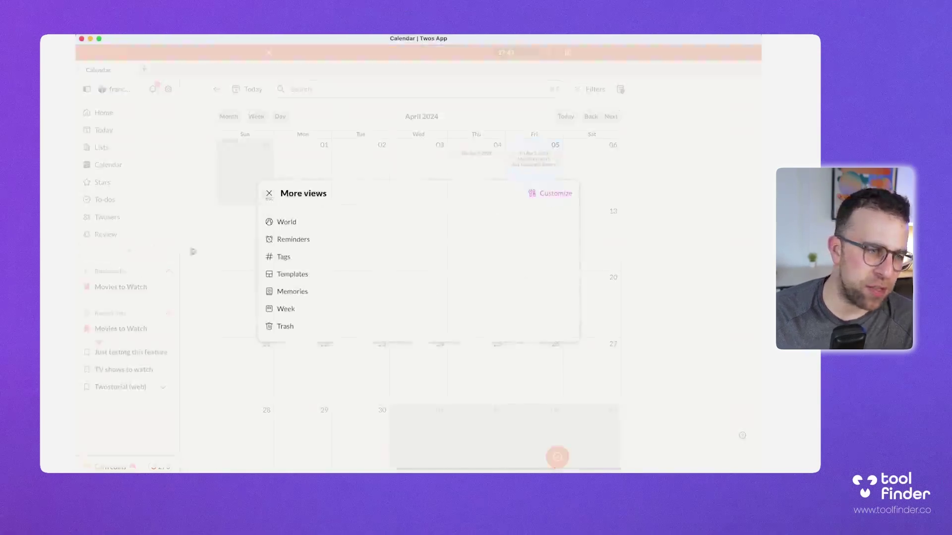
- Customize the nav bar to add Week below Today, then open the new Week view
{"action": "left_click", "coordinate": [560, 193]}
{"action": "scroll", "coordinate": [342, 289], "scroll_direction": "down", "scroll_amount": 5}
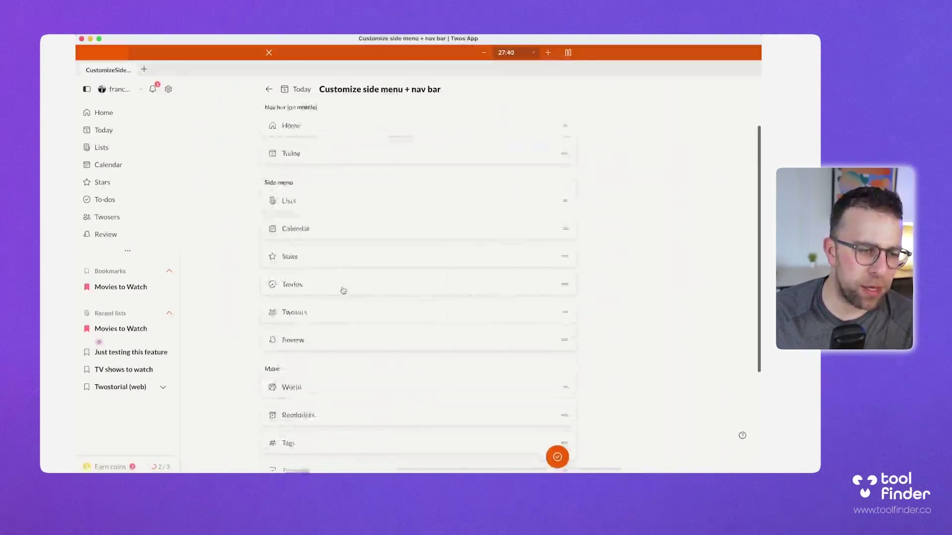
{"action": "scroll", "coordinate": [472, 346], "scroll_direction": "up", "scroll_amount": 3}
{"action": "left_click_drag", "start_coordinate": [512, 73], "coordinate": [533, 207]}
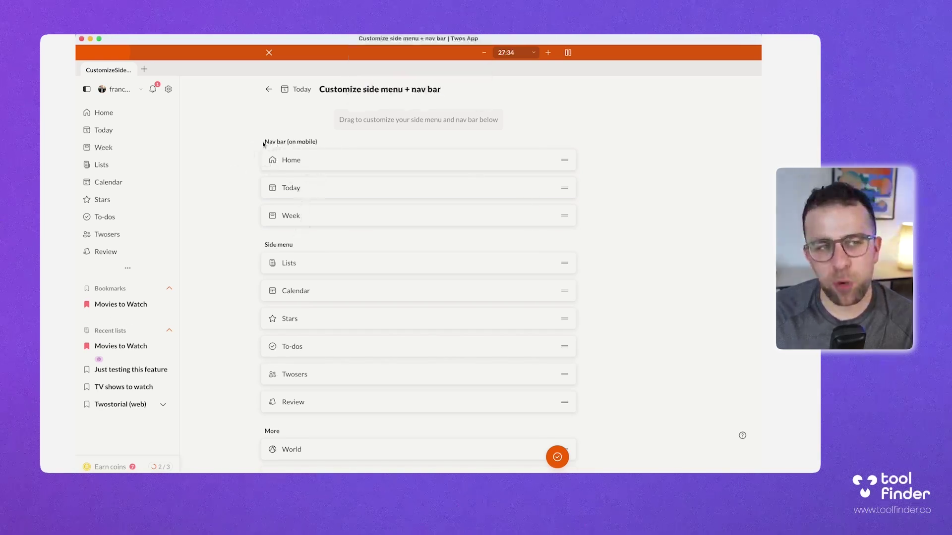
{"action": "left_click_drag", "start_coordinate": [264, 144], "coordinate": [320, 142]}
{"action": "left_click", "coordinate": [323, 143]}
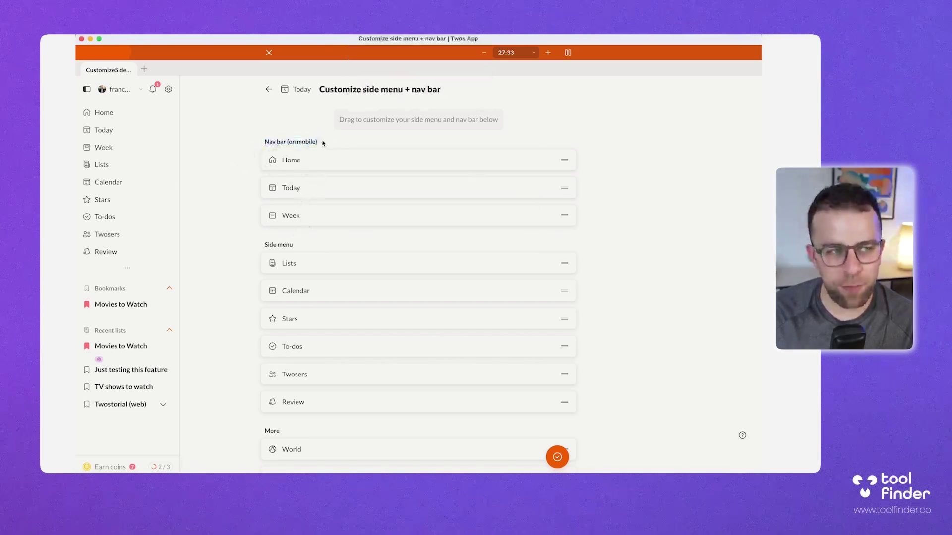
{"action": "left_click", "coordinate": [125, 148]}
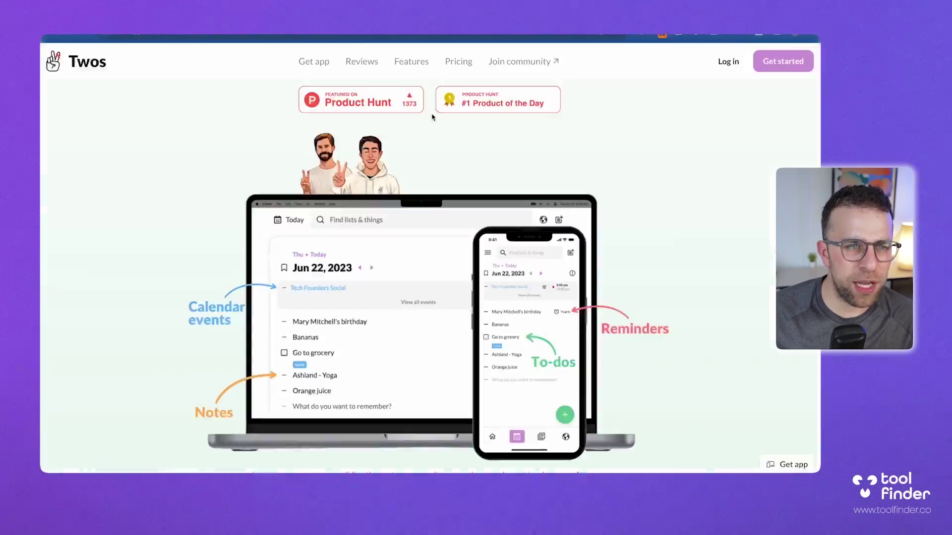
- Highlight the no-free-trials line in twosapp.com's Pricing section and zoom the page out
{"action": "scroll", "coordinate": [433, 117], "scroll_direction": "up", "scroll_amount": 5}
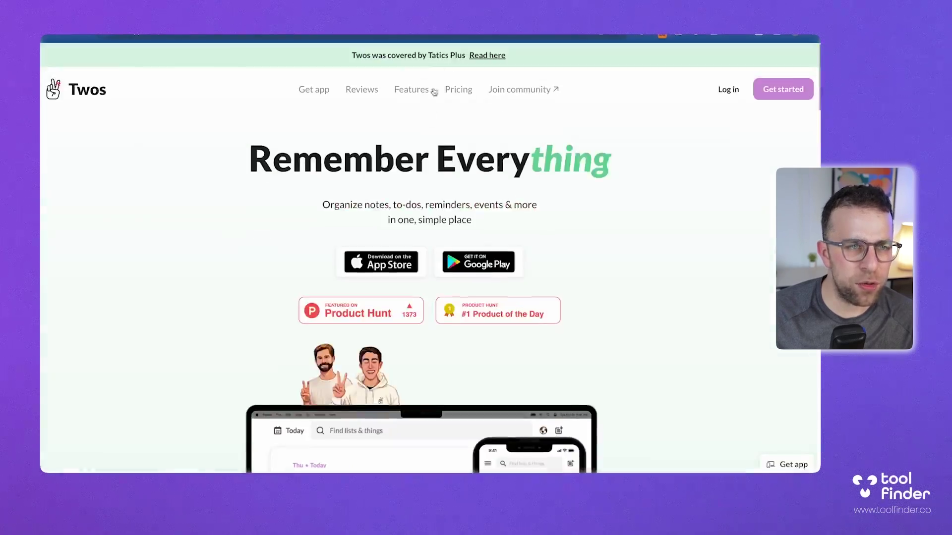
{"action": "left_click", "coordinate": [457, 90]}
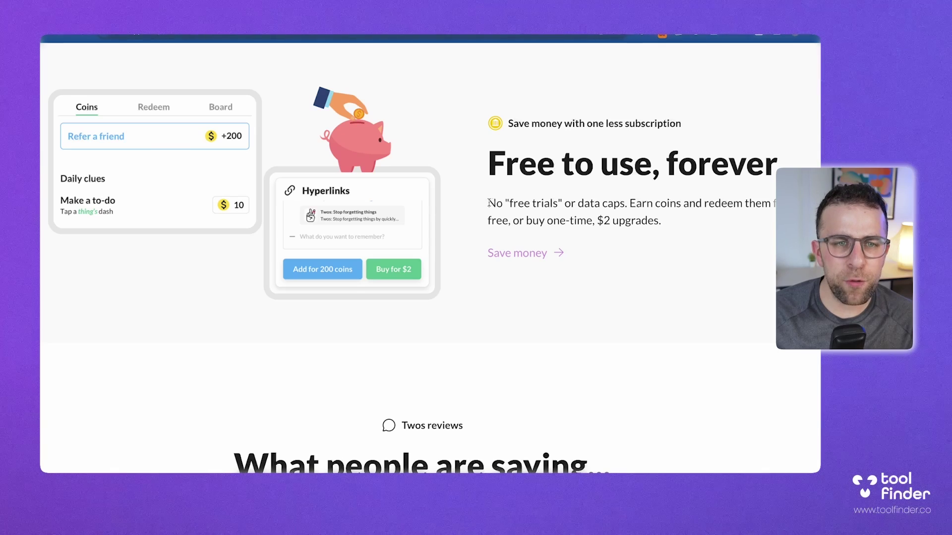
{"action": "left_click_drag", "start_coordinate": [489, 203], "coordinate": [622, 204]}
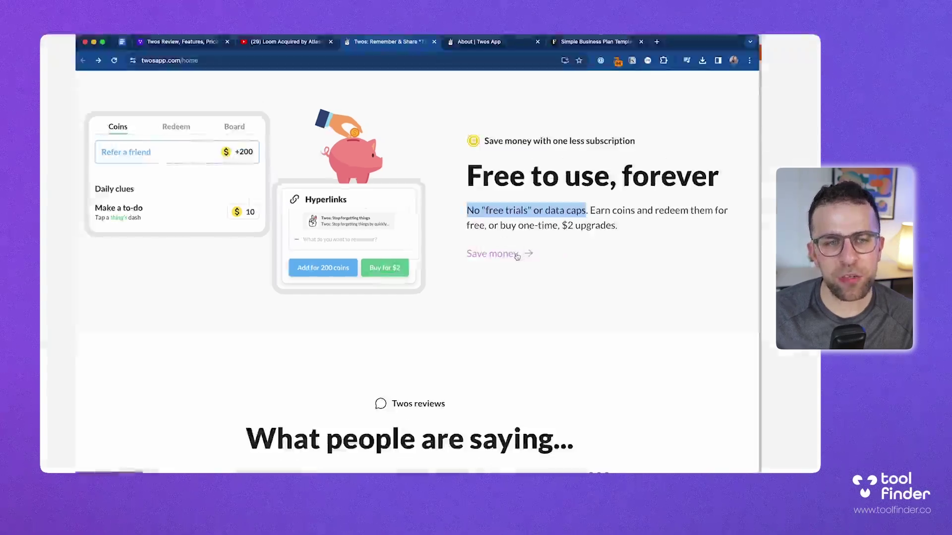
{"action": "key", "text": "super+minus"}
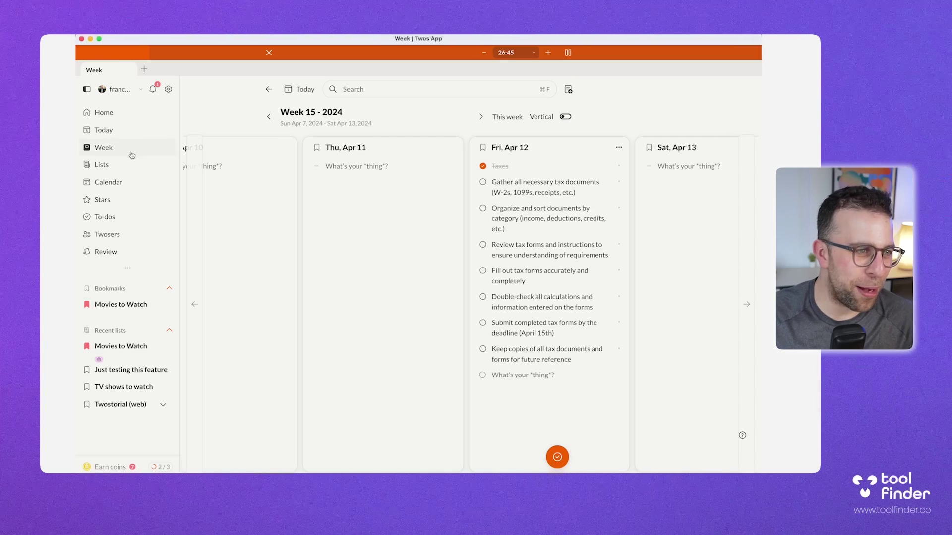
- Go from settings to the coin clues page and select the 80,920 coin balance
{"action": "left_click", "coordinate": [168, 90]}
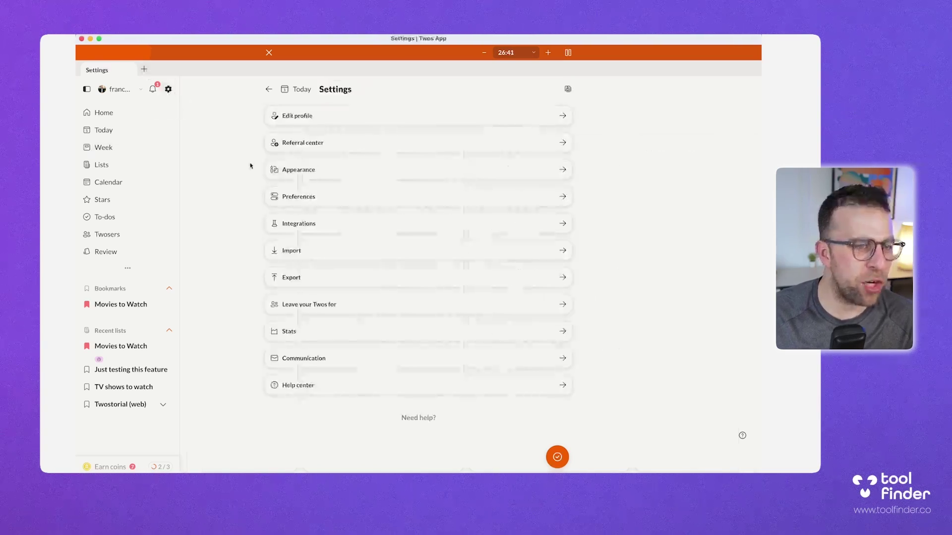
{"action": "left_click", "coordinate": [106, 466]}
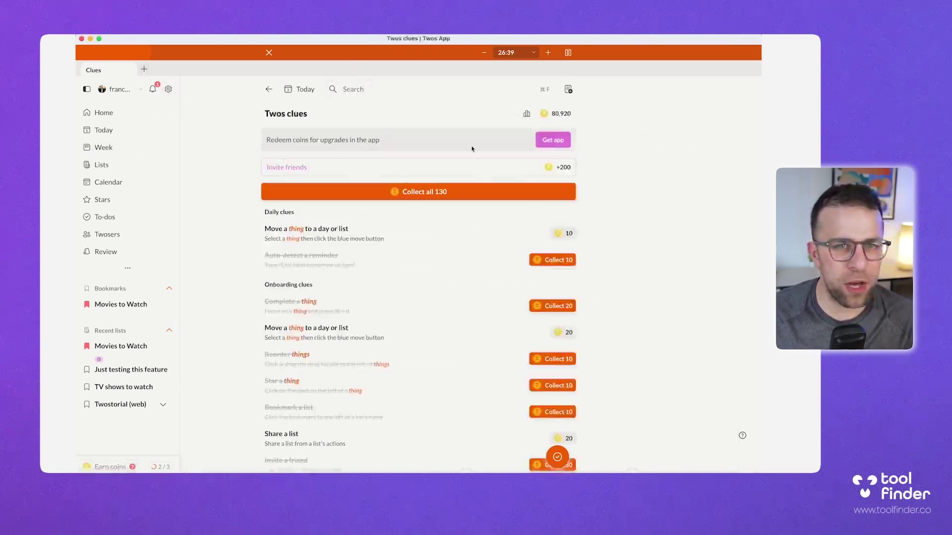
{"action": "double_click", "coordinate": [561, 113]}
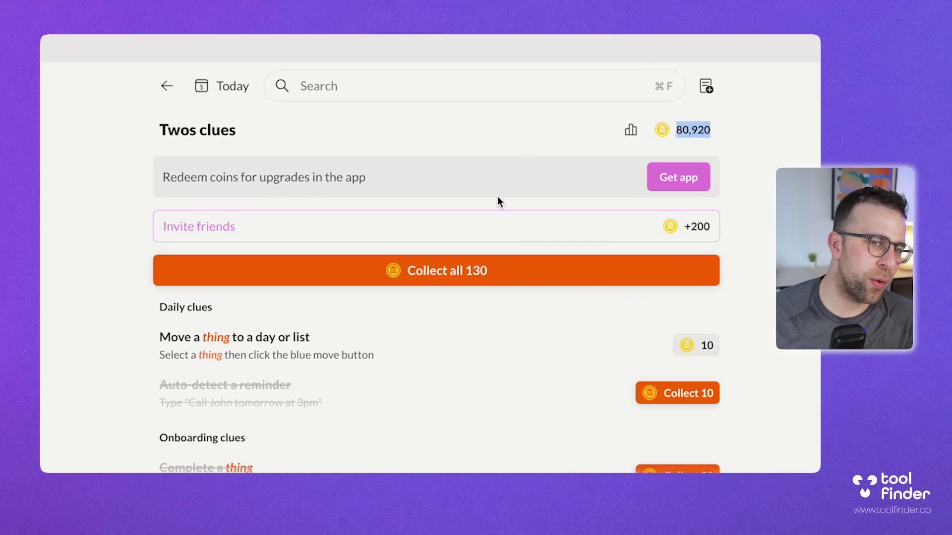
{"action": "left_click", "coordinate": [496, 247]}
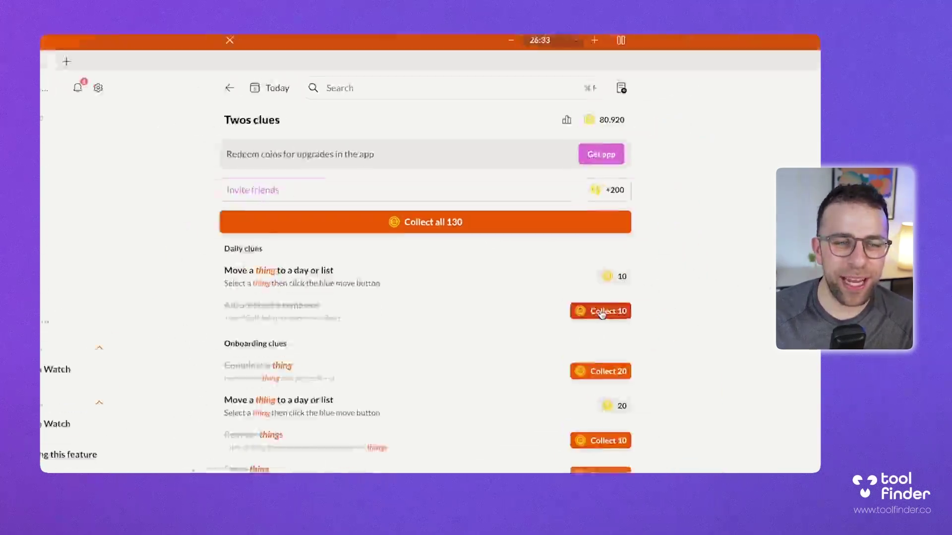
- Collect the 10, 20 and remaining 100 coin clue rewards, raising the balance to 81,050
{"action": "left_click", "coordinate": [601, 315]}
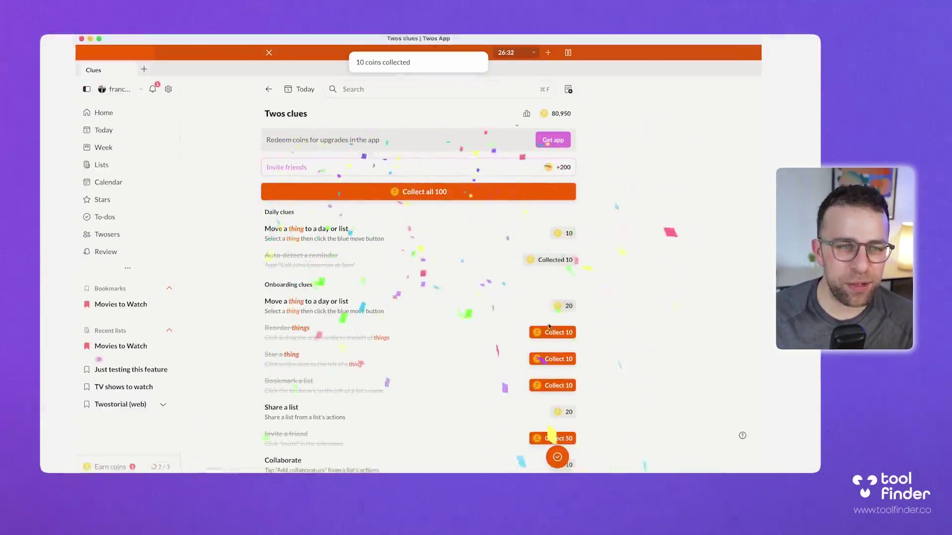
{"action": "left_click", "coordinate": [550, 329]}
{"action": "scroll", "coordinate": [548, 327], "scroll_direction": "down", "scroll_amount": 4}
{"action": "scroll", "coordinate": [549, 327], "scroll_direction": "up", "scroll_amount": 10}
{"action": "left_click", "coordinate": [389, 184]}
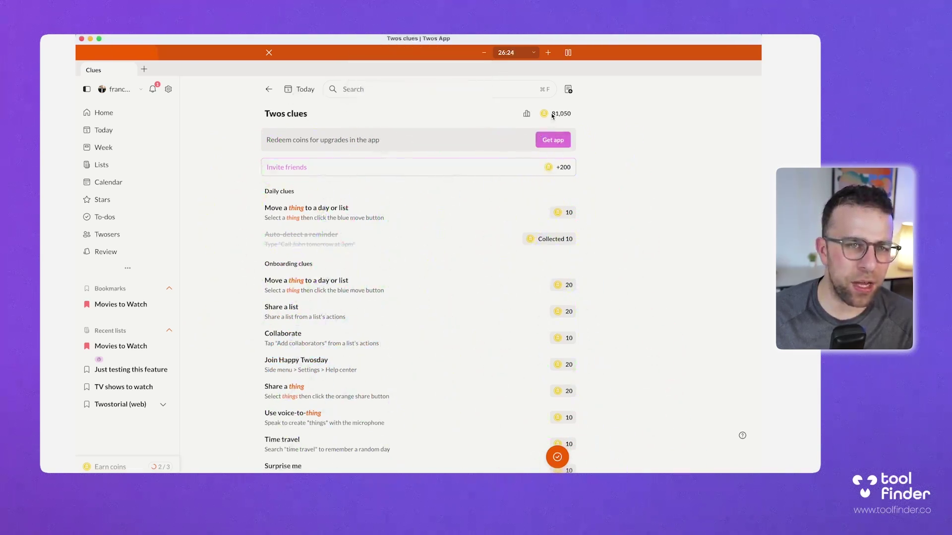
{"action": "scroll", "coordinate": [439, 295], "scroll_direction": "down", "scroll_amount": 1}
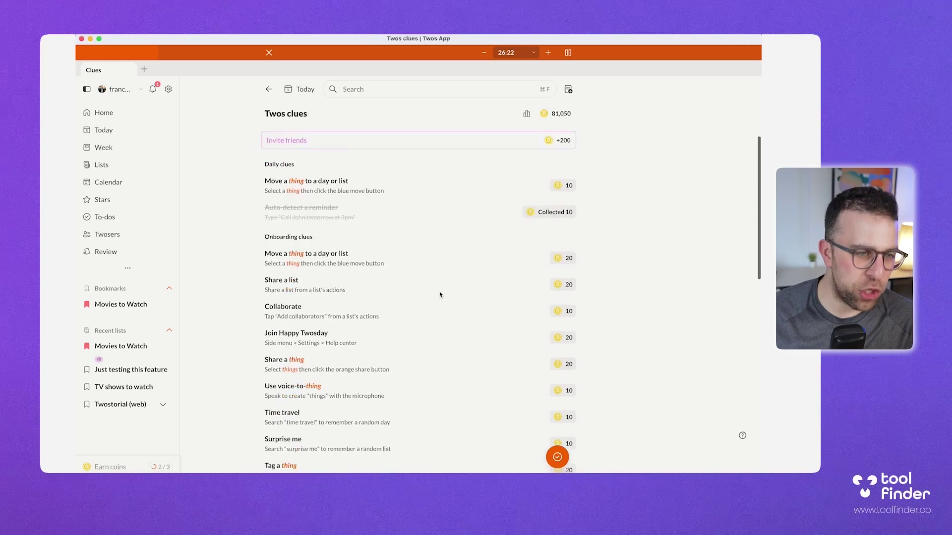
{"action": "scroll", "coordinate": [439, 294], "scroll_direction": "down", "scroll_amount": 15}
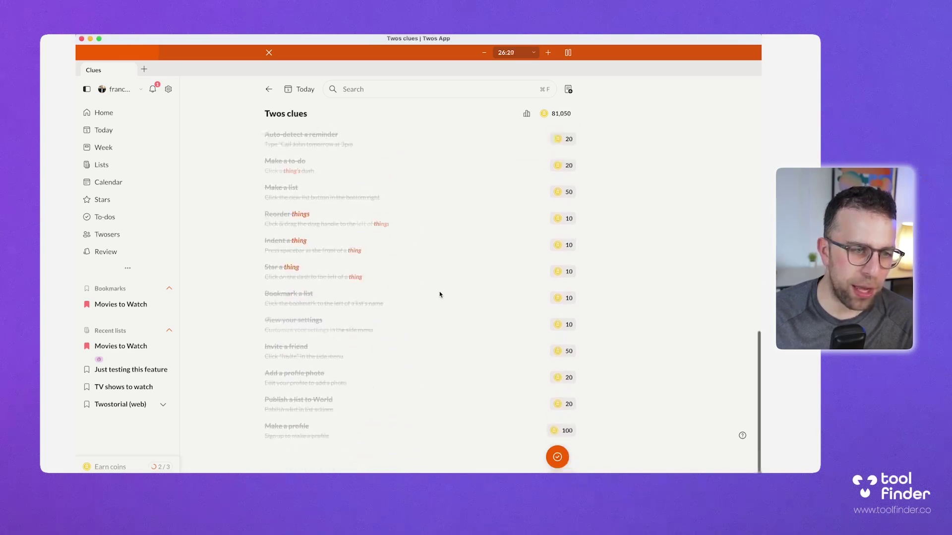
{"action": "scroll", "coordinate": [439, 295], "scroll_direction": "up", "scroll_amount": 15}
- Add the toolfinder.co link as a new thing on today's Fri, Apr 5 list
{"action": "left_click", "coordinate": [119, 115]}
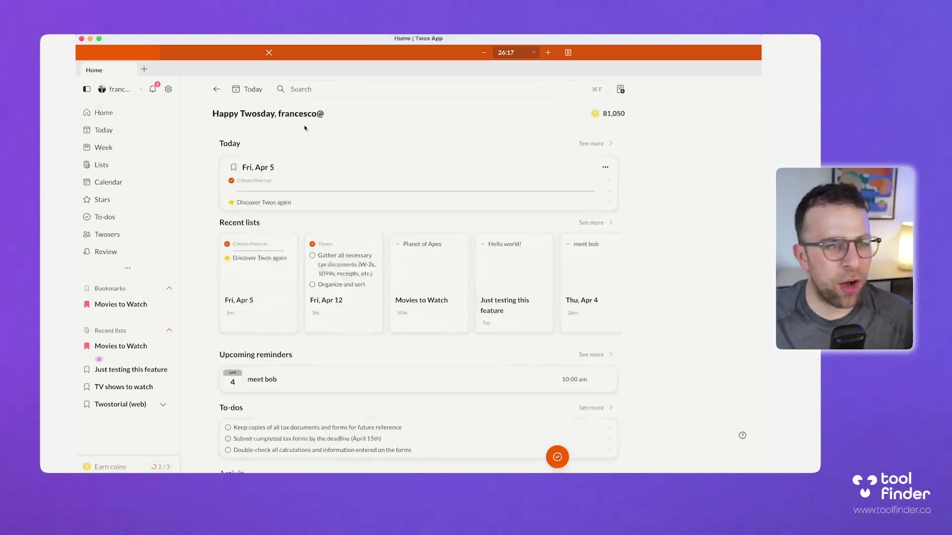
{"action": "left_click", "coordinate": [119, 130]}
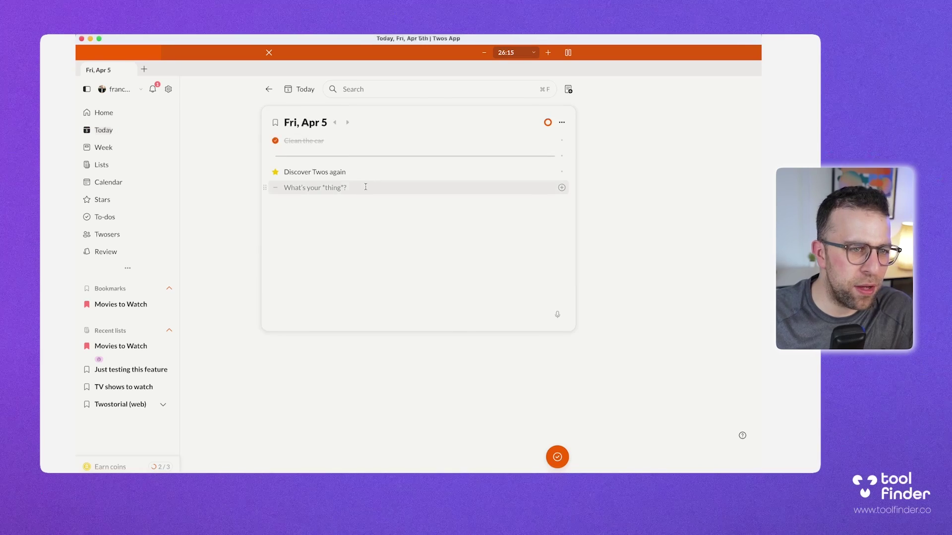
{"action": "type", "text": "toolfinder.co"}
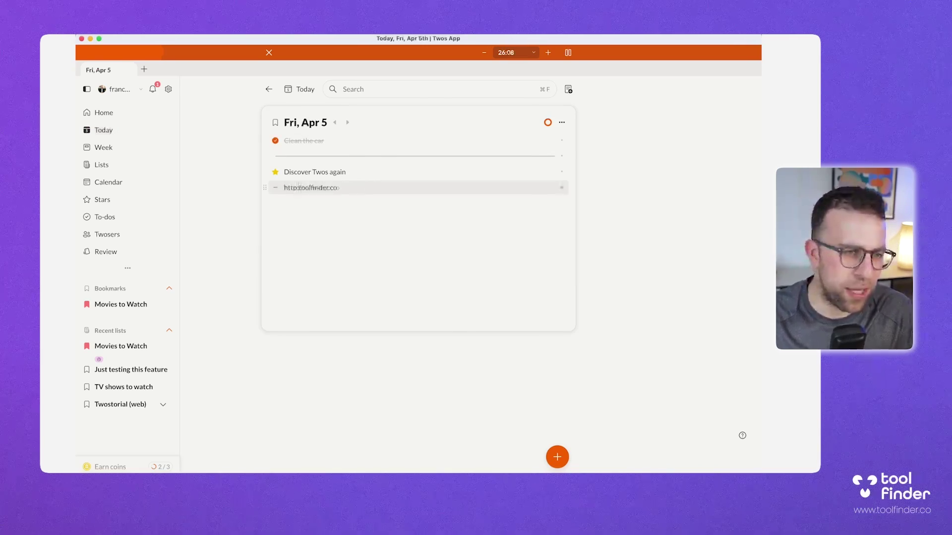
{"action": "key", "text": "Return"}
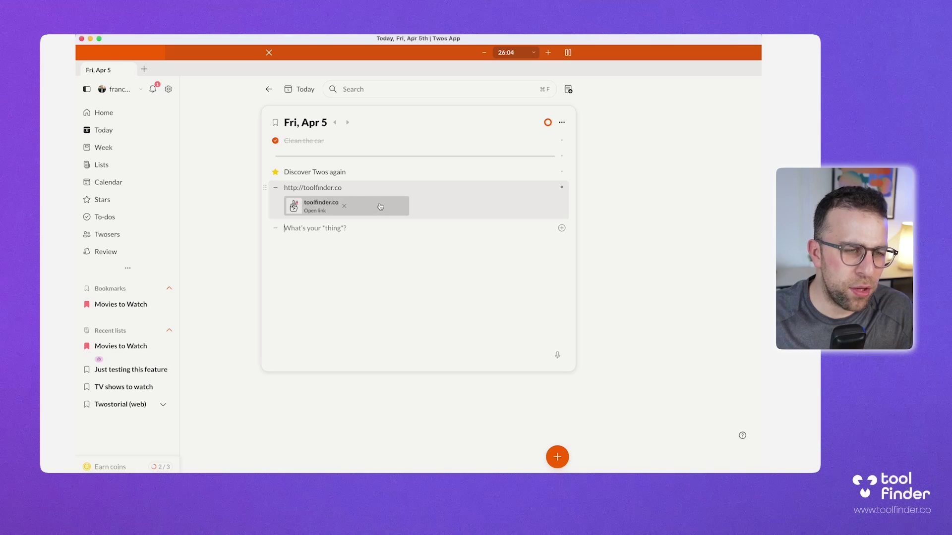
- Open the toolfinder.co preview in the browser, return to Twos, and go to the coin clues page
{"action": "left_click", "coordinate": [561, 187]}
{"action": "left_click", "coordinate": [563, 189]}
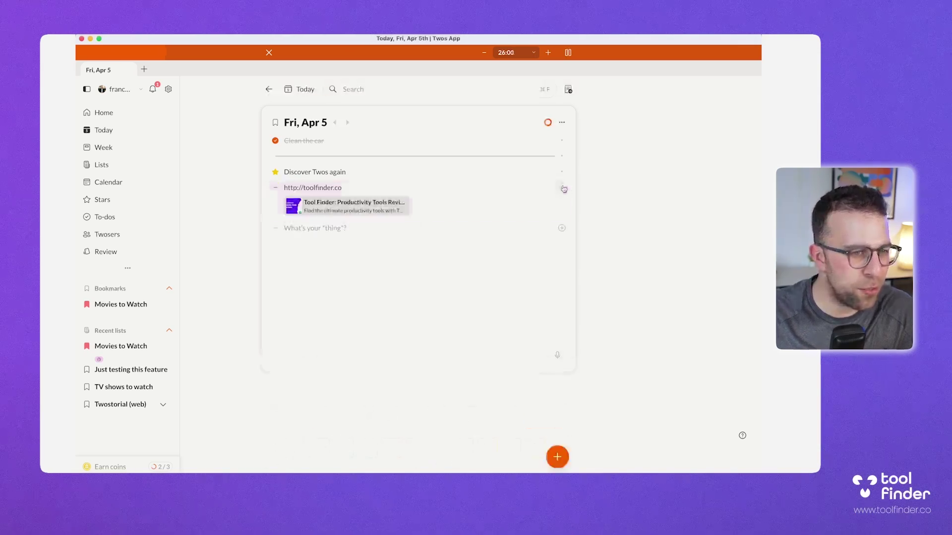
{"action": "left_click", "coordinate": [304, 203]}
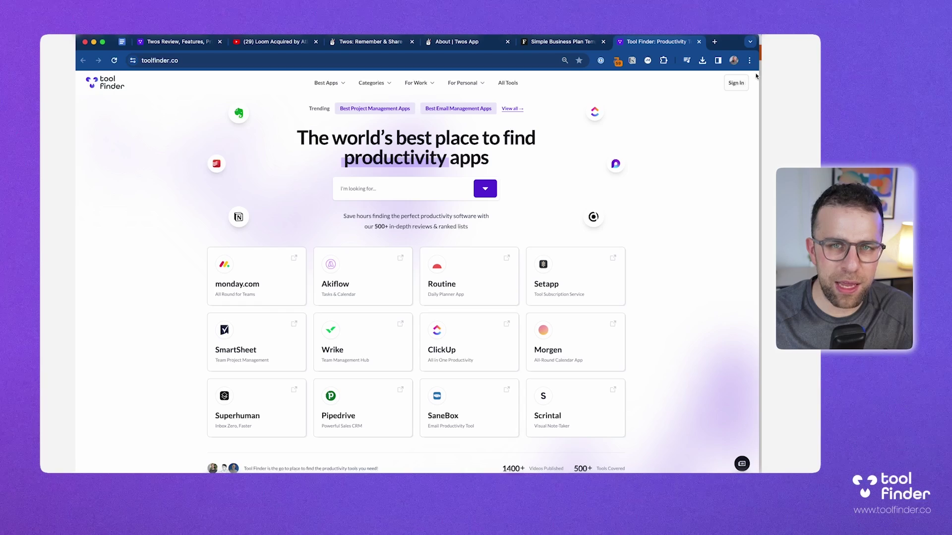
{"action": "key", "text": "super+Tab"}
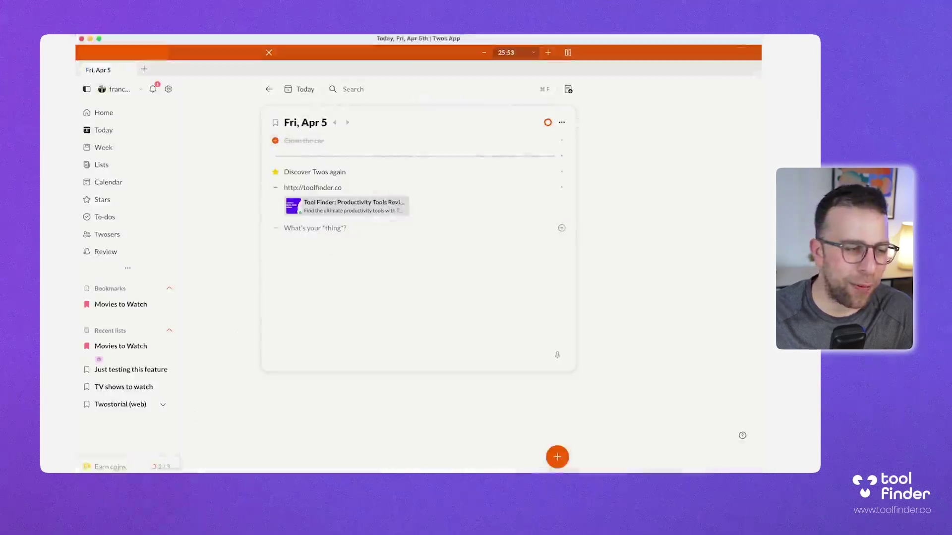
{"action": "left_click", "coordinate": [126, 464]}
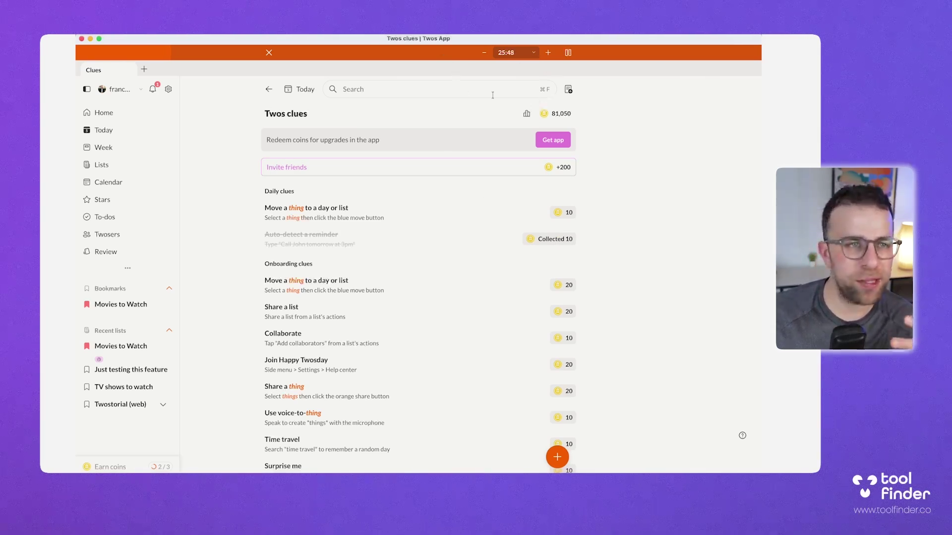
- Check the World activity feed, profile page and coin clues, then go to Settings from Home
{"action": "left_click", "coordinate": [153, 89]}
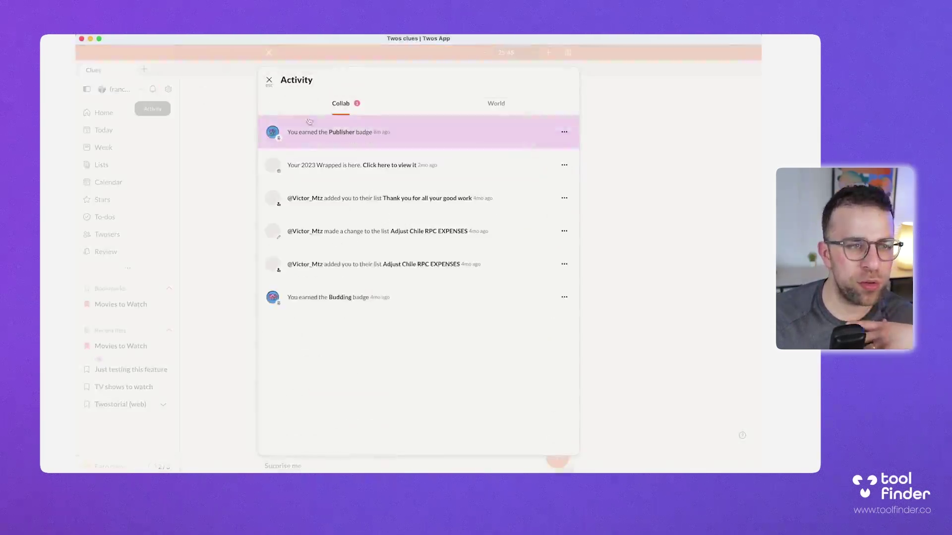
{"action": "left_click", "coordinate": [496, 103]}
{"action": "left_click", "coordinate": [204, 136]}
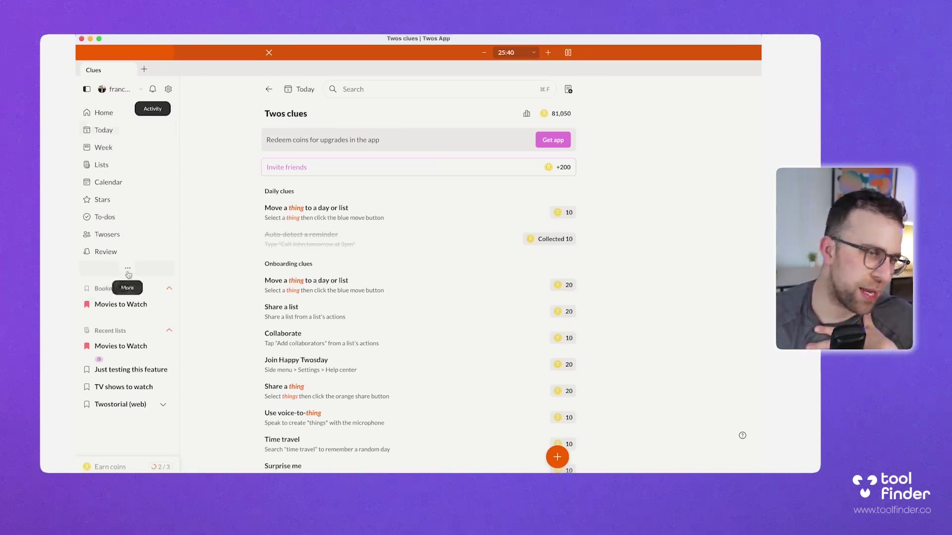
{"action": "left_click", "coordinate": [127, 90]}
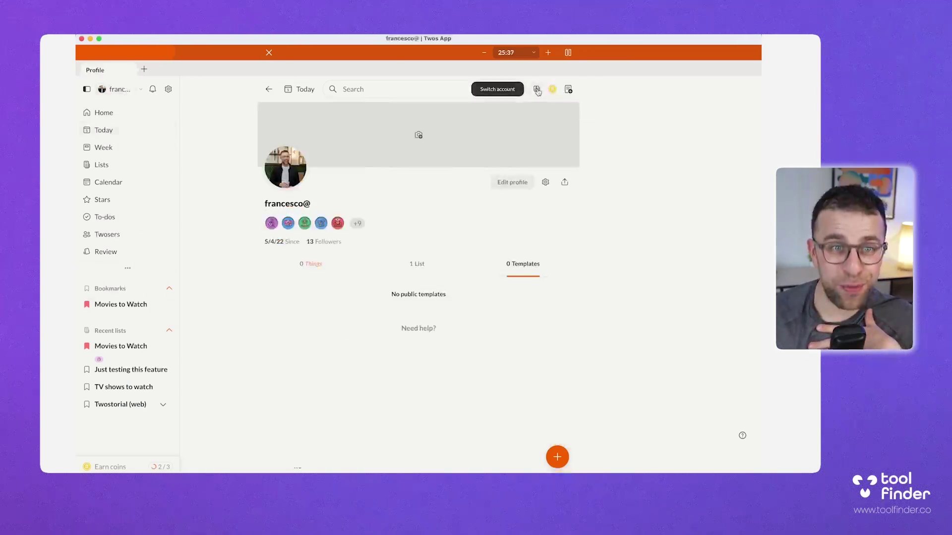
{"action": "left_click", "coordinate": [552, 90]}
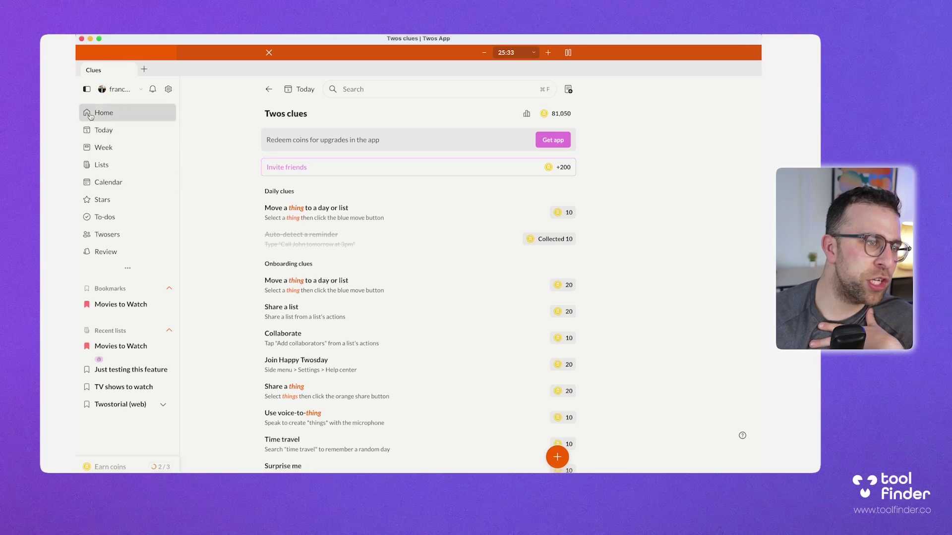
{"action": "left_click", "coordinate": [163, 114]}
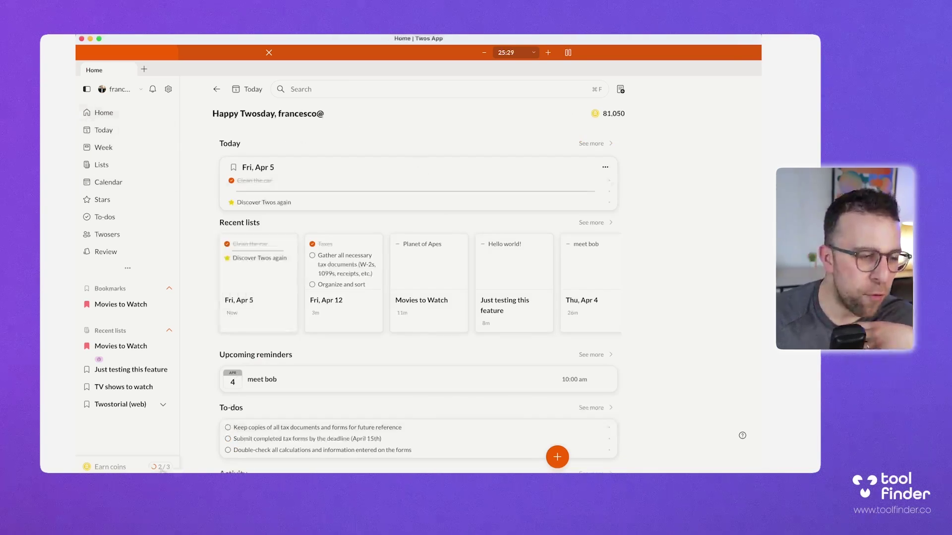
{"action": "left_click", "coordinate": [168, 89]}
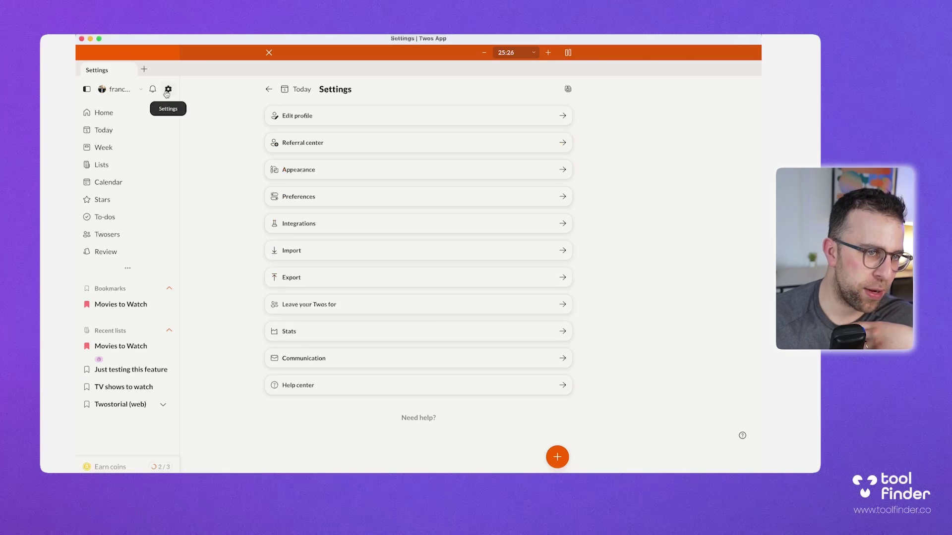
- In Appearance colours, apply the Classic theme, then switch to the blue Trobo theme
{"action": "left_click", "coordinate": [333, 168]}
{"action": "left_click", "coordinate": [315, 120]}
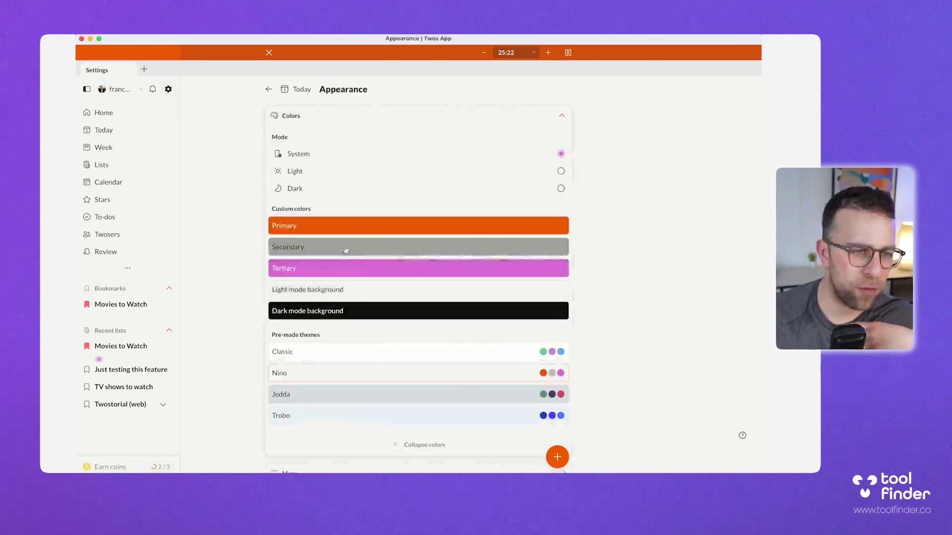
{"action": "scroll", "coordinate": [348, 332], "scroll_direction": "down", "scroll_amount": 2}
{"action": "left_click", "coordinate": [342, 301]}
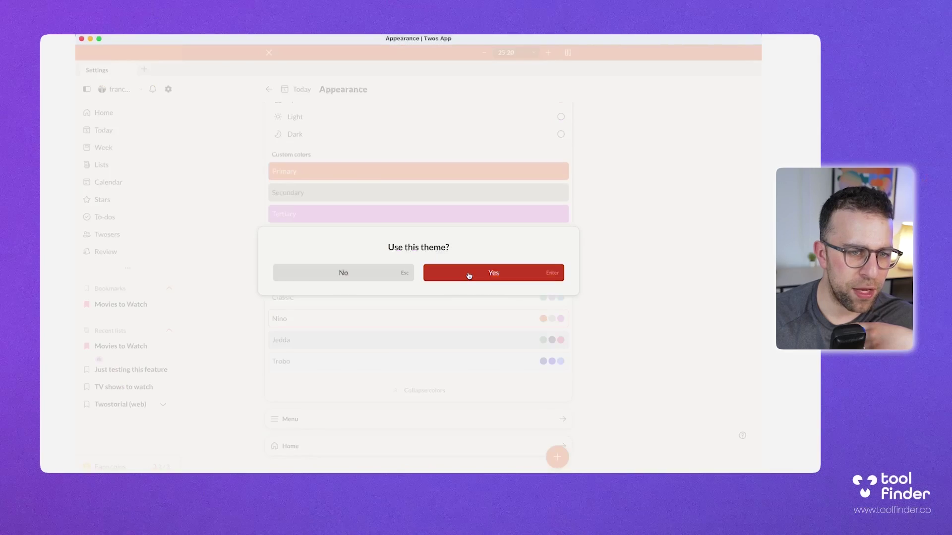
{"action": "left_click", "coordinate": [472, 274]}
{"action": "left_click", "coordinate": [361, 364]}
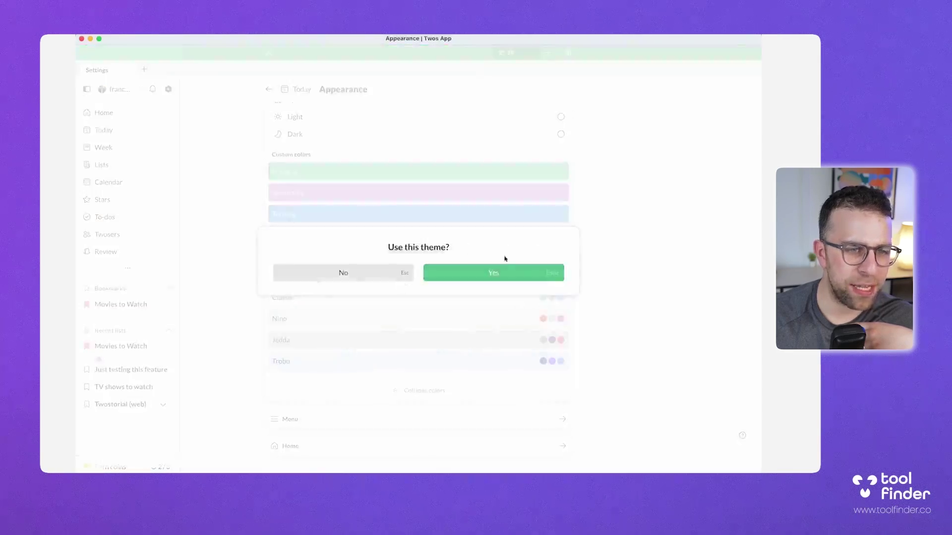
{"action": "left_click", "coordinate": [476, 273]}
{"action": "scroll", "coordinate": [414, 228], "scroll_direction": "up", "scroll_amount": 2}
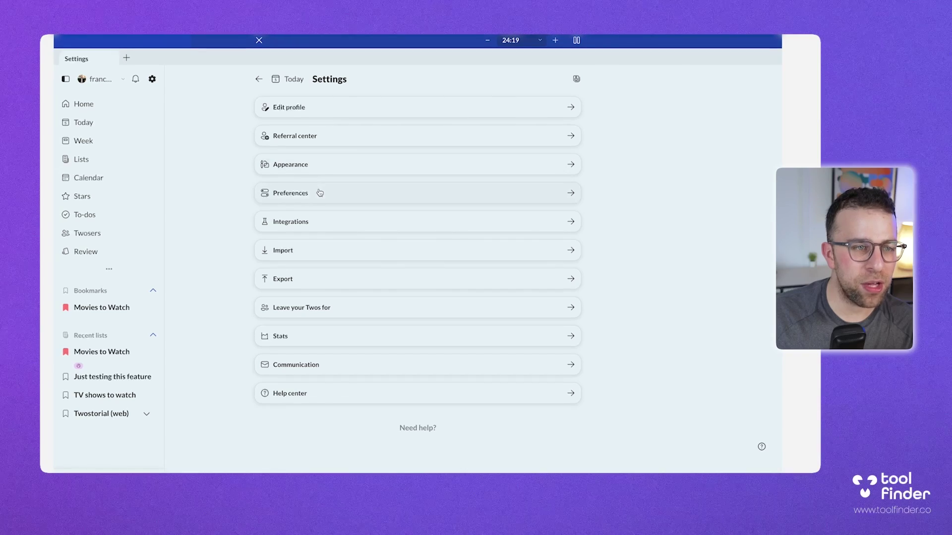
- Open Fri, Apr 5 in a new tab via Integrations and Home, then go to the Twos website tab
{"action": "left_click", "coordinate": [325, 222]}
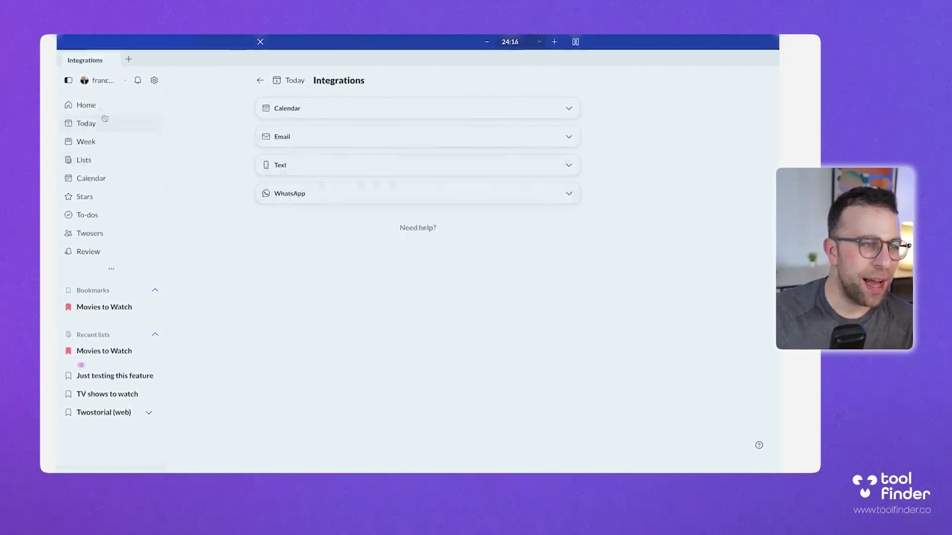
{"action": "left_click", "coordinate": [87, 104]}
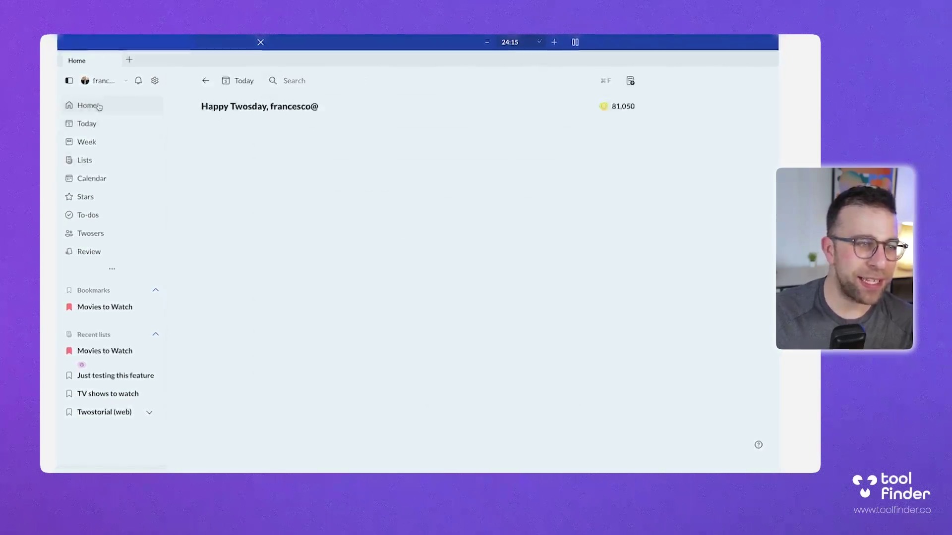
{"action": "left_click", "coordinate": [133, 62]}
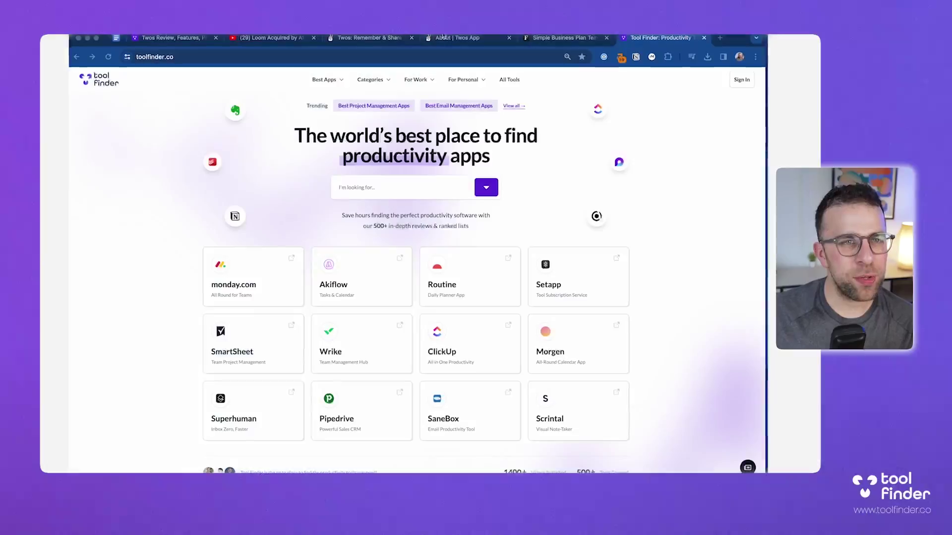
{"action": "left_click", "coordinate": [452, 40]}
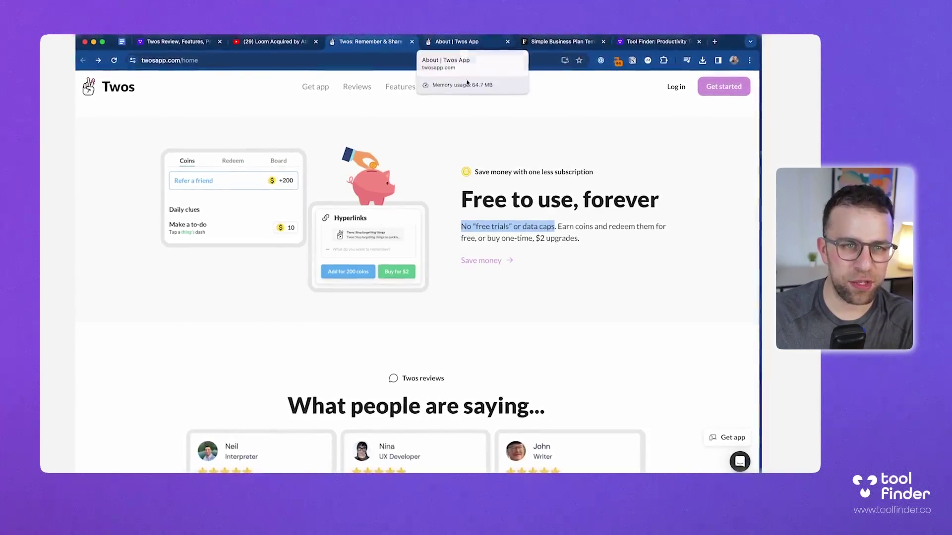
- View the 'About | Twos App' Our story page, then the 'Loom Acquired by Atlassian' Twos Talk video
{"action": "left_click", "coordinate": [470, 42]}
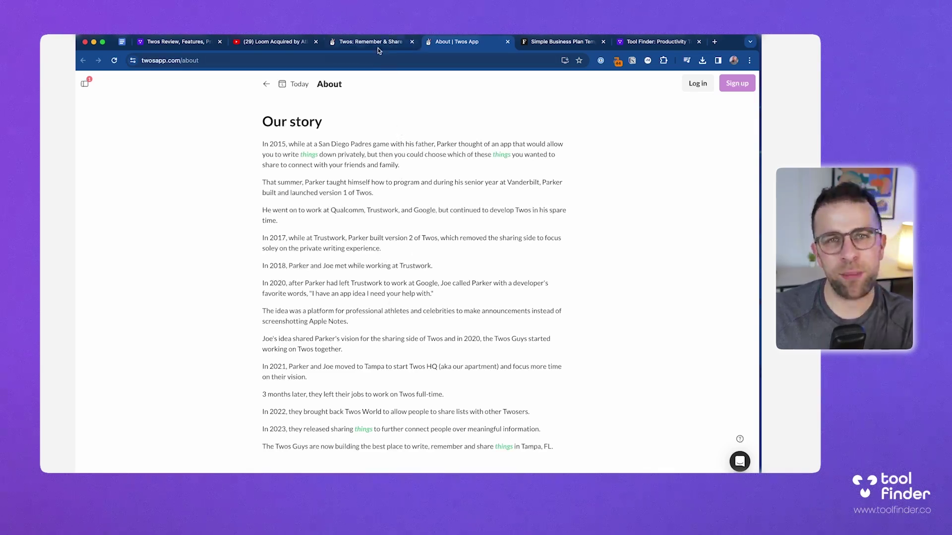
{"action": "left_click", "coordinate": [275, 42]}
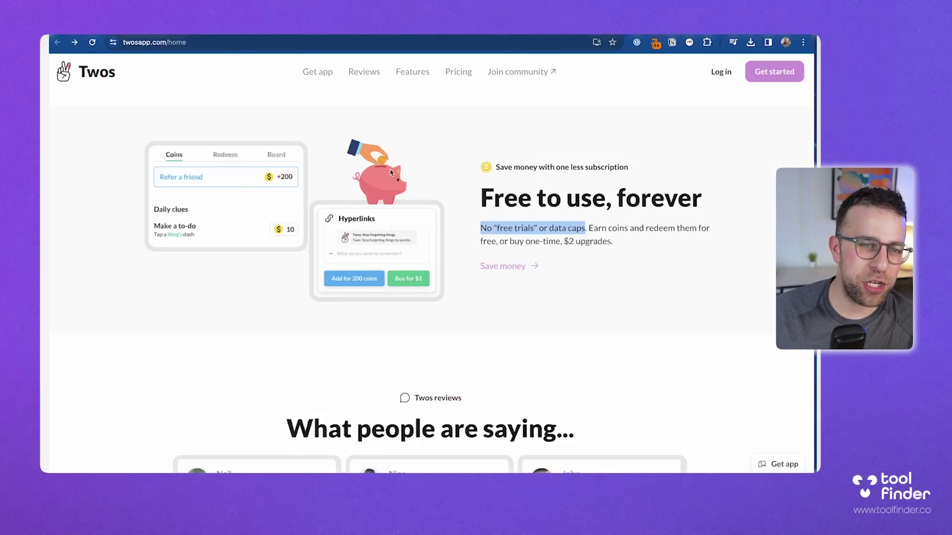
- Scroll the twosapp.com home page to its 'Remember Everything' headline
{"action": "scroll", "coordinate": [391, 179], "scroll_direction": "up", "scroll_amount": 15}
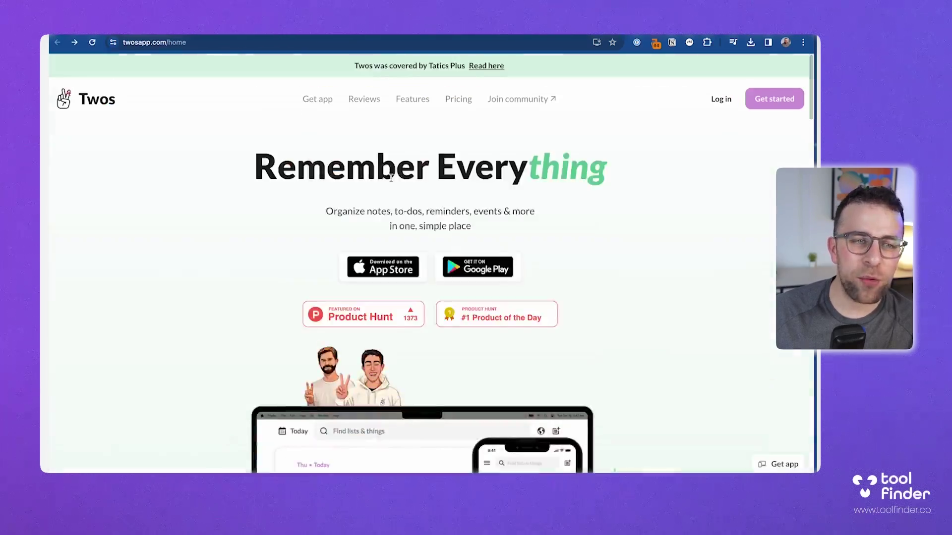
{"action": "scroll", "coordinate": [391, 178], "scroll_direction": "down", "scroll_amount": 1}
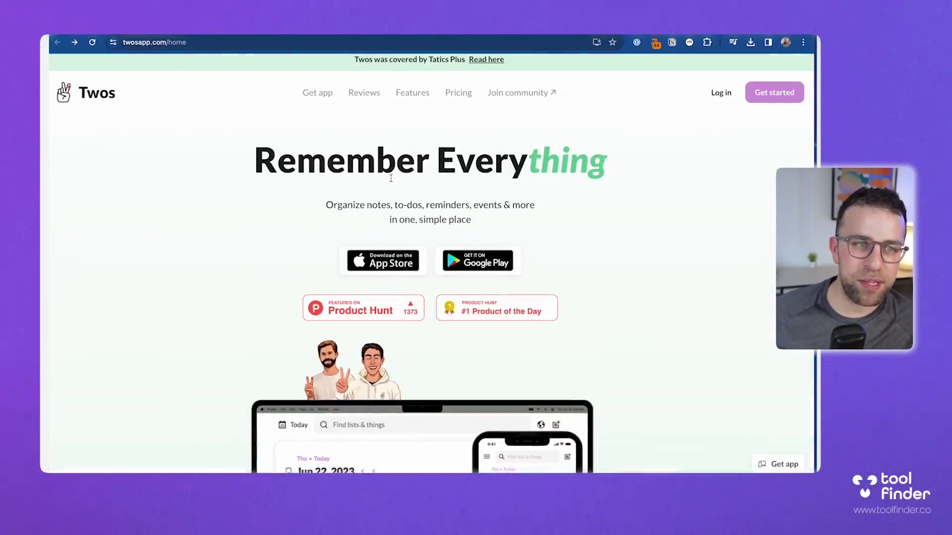